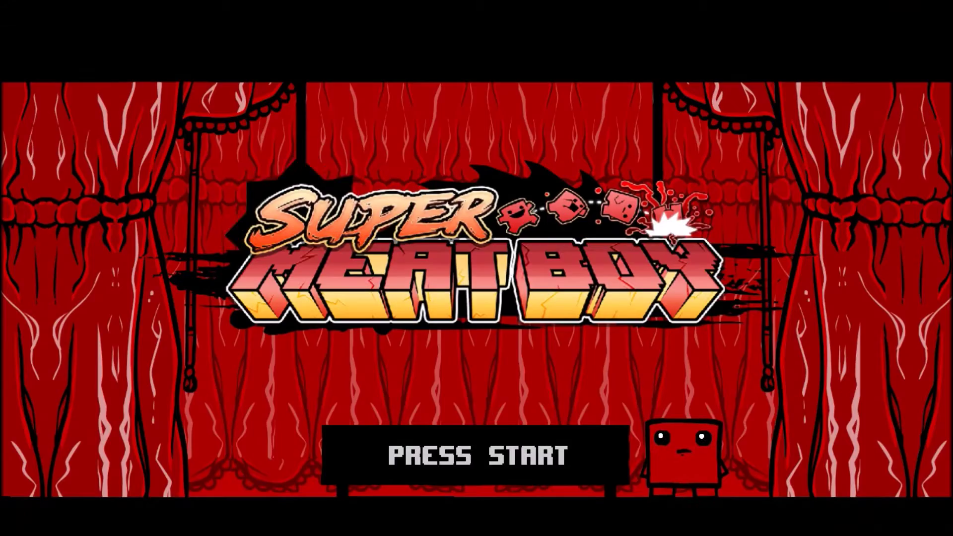
- Go from the title screen into Start Game and switch to Chapter 2, The Hospital
key(Return)
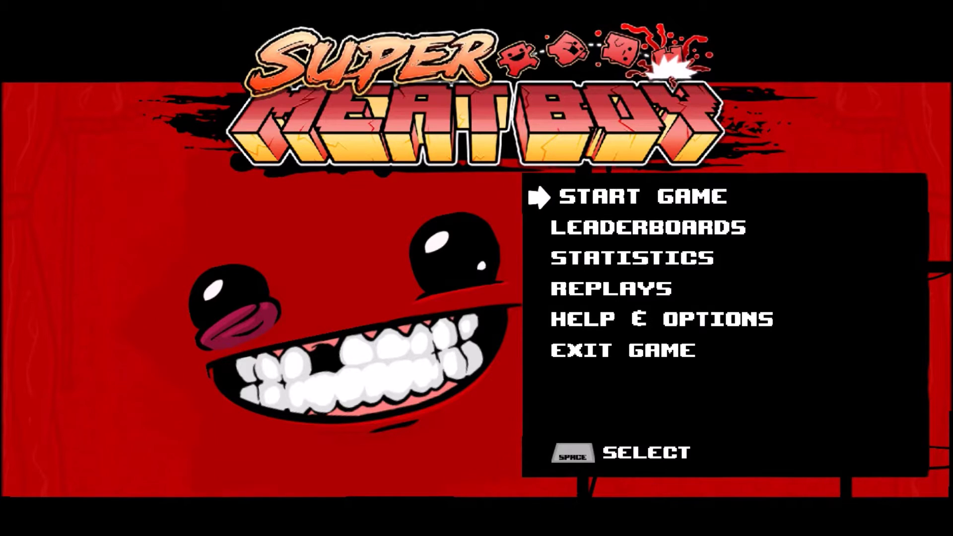
key(space)
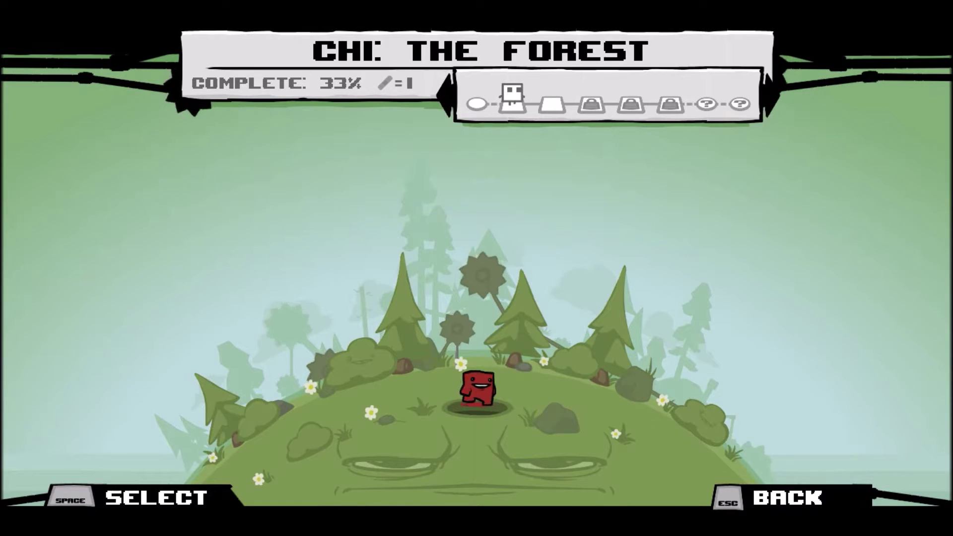
key(space)
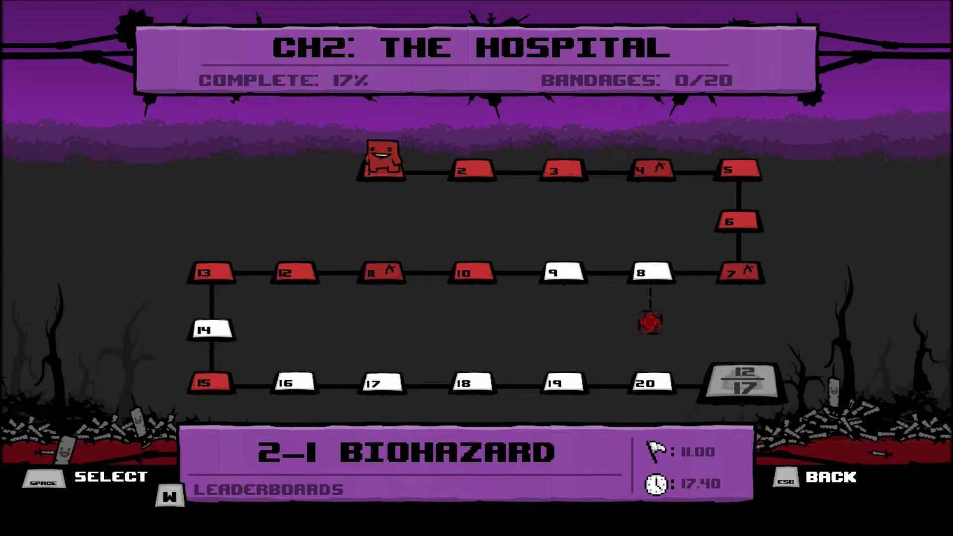
- Walk Meat Boy along the Hospital map from 2-1 to level 2-8, The Sabbath
key(Right)
key(Right)
key(Right)
key(Right)
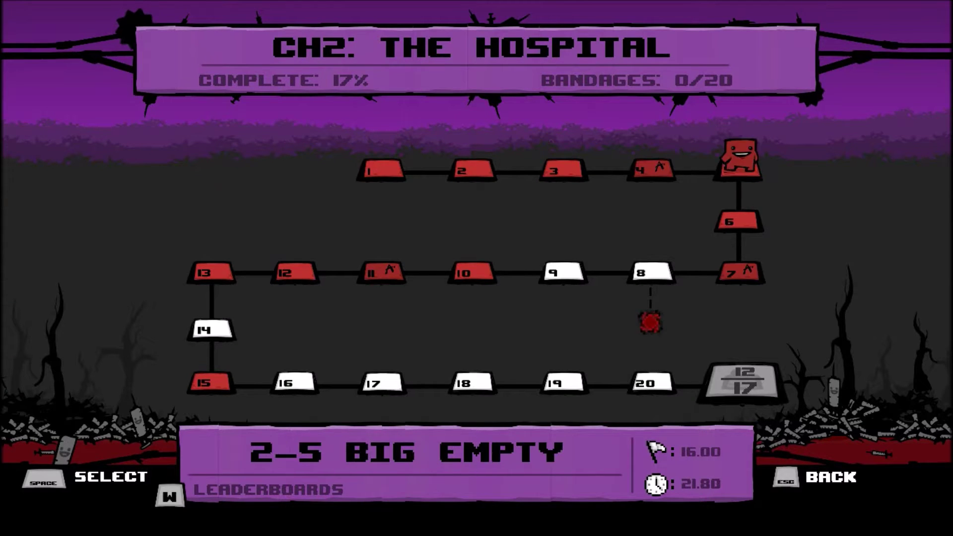
key(Down)
key(Down)
key(Left)
key(Left)
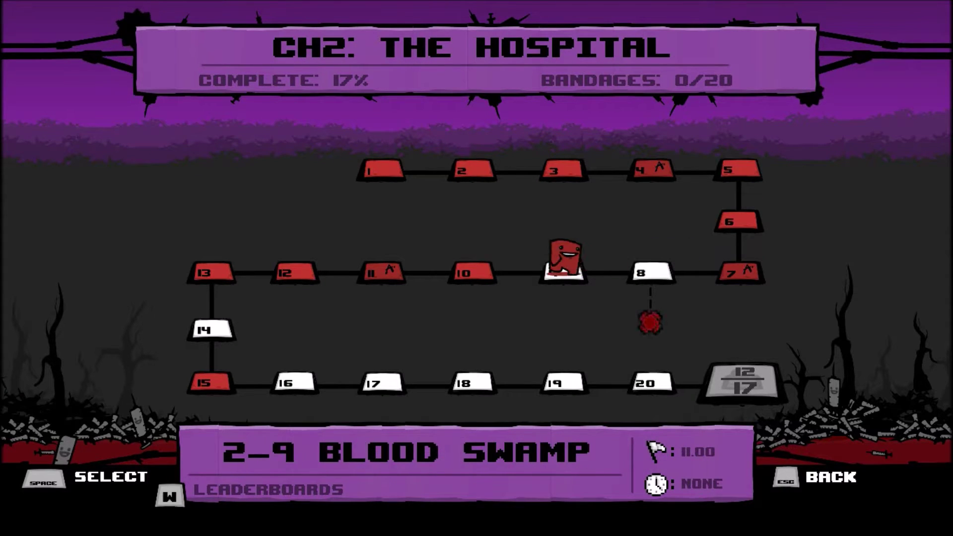
key(Left)
key(Left)
key(Right)
key(Right)
key(Right)
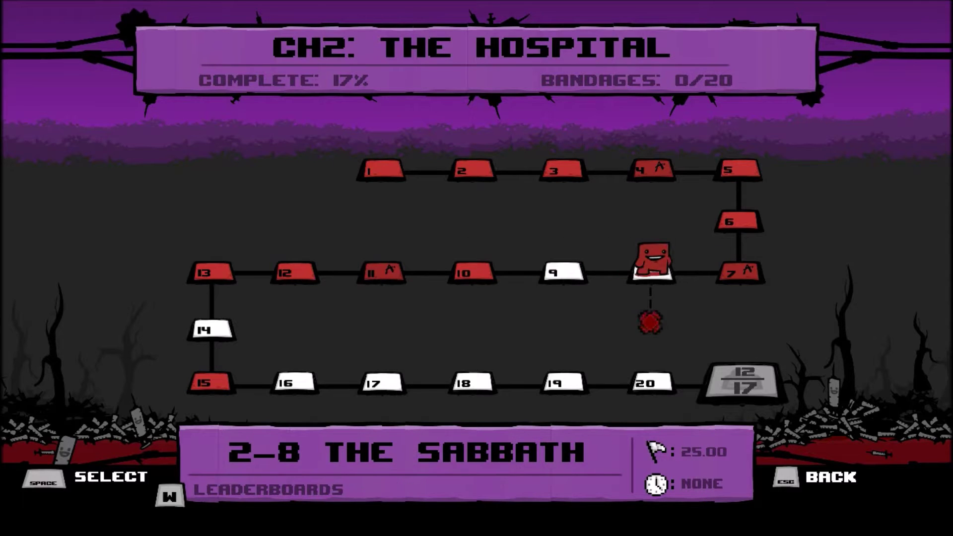
- Enter 2-8 The Sabbath and jump from the starting platform to the middle one
key(space)
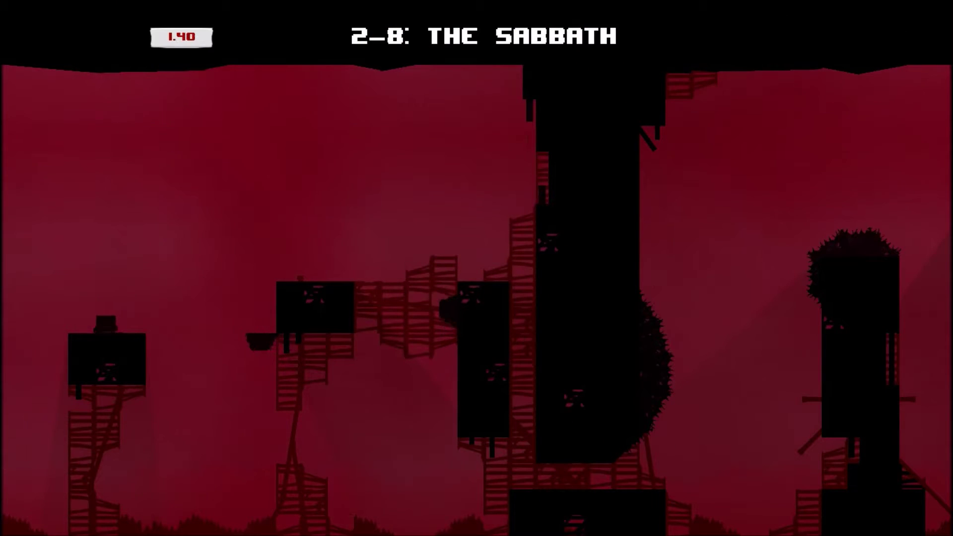
key(Right)
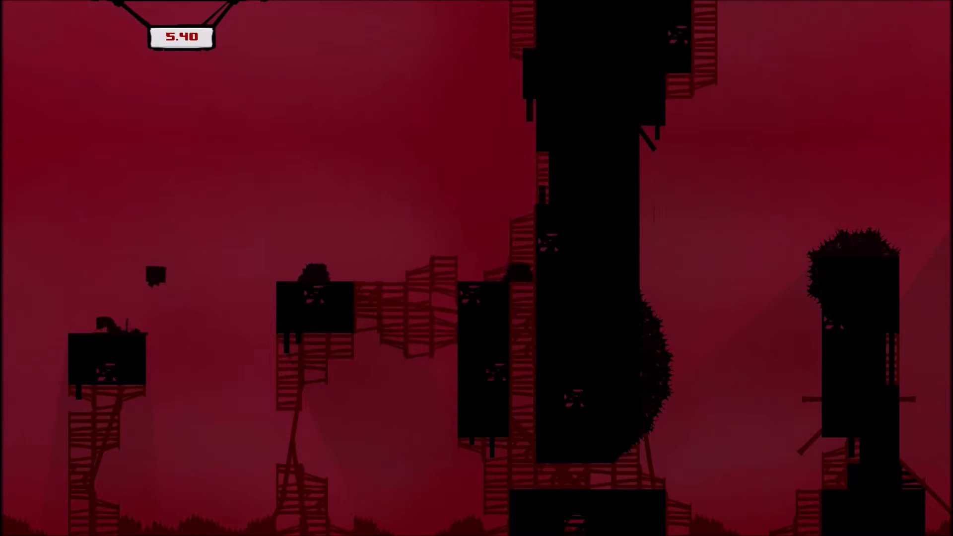
key(Right)
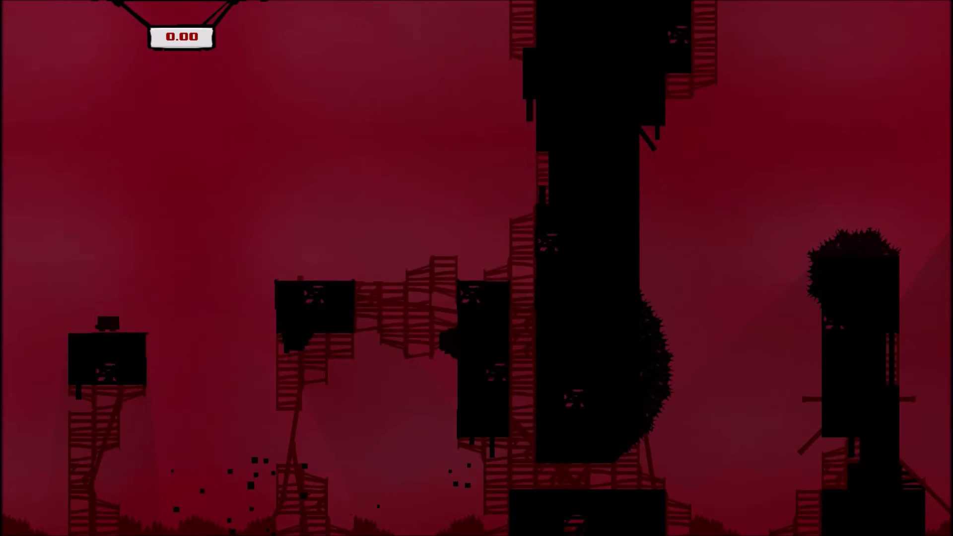
key(Right)
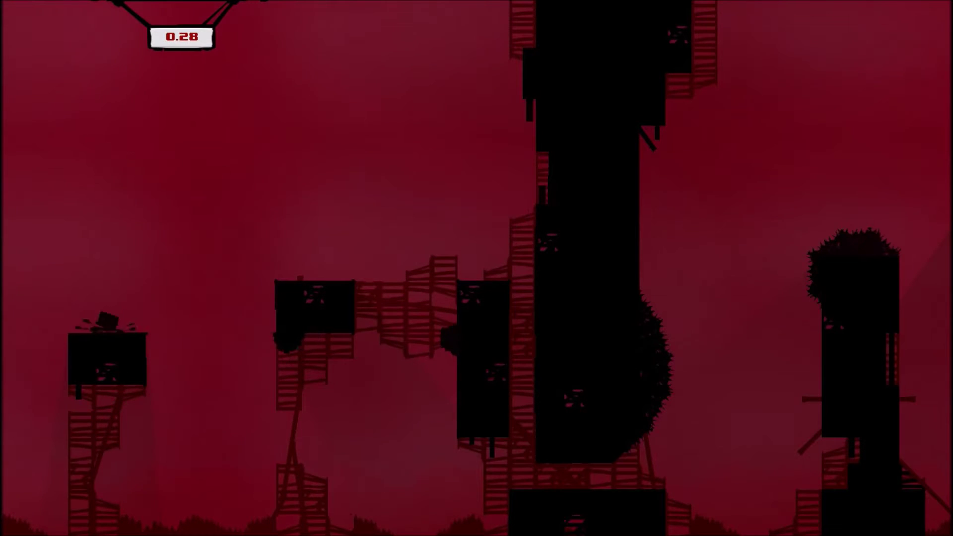
- Climb the tall wall, cross the gap, jump off the tower, then pause
key(space)
key(space)
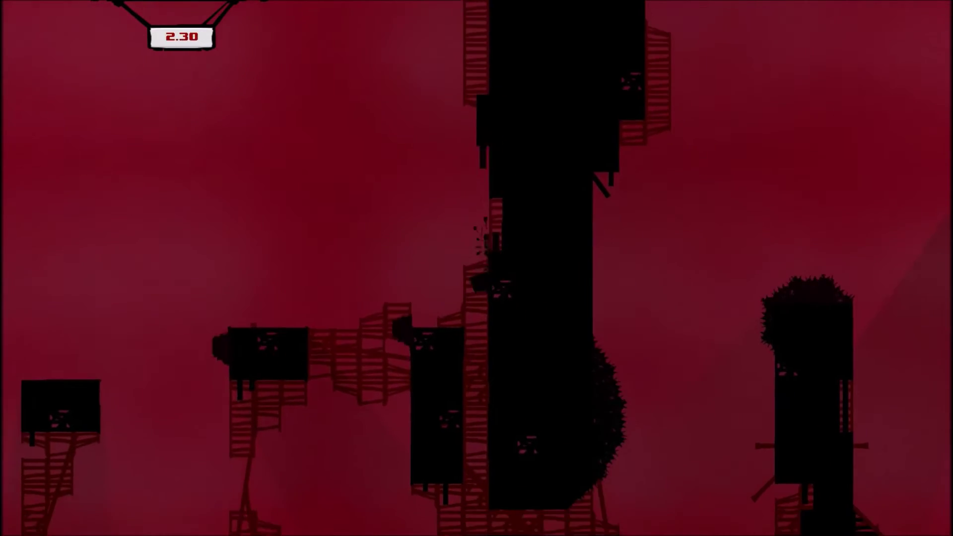
key(space)
key(Right)
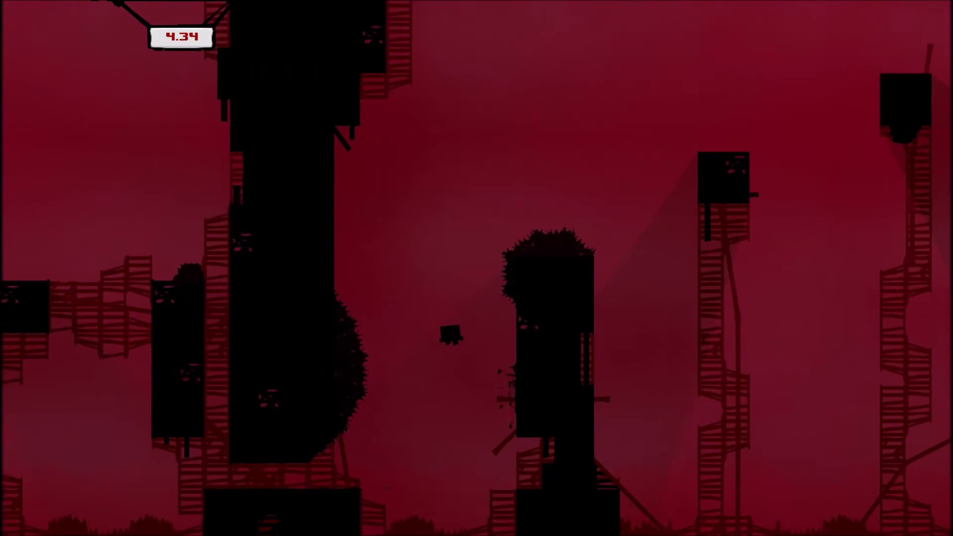
key(Right)
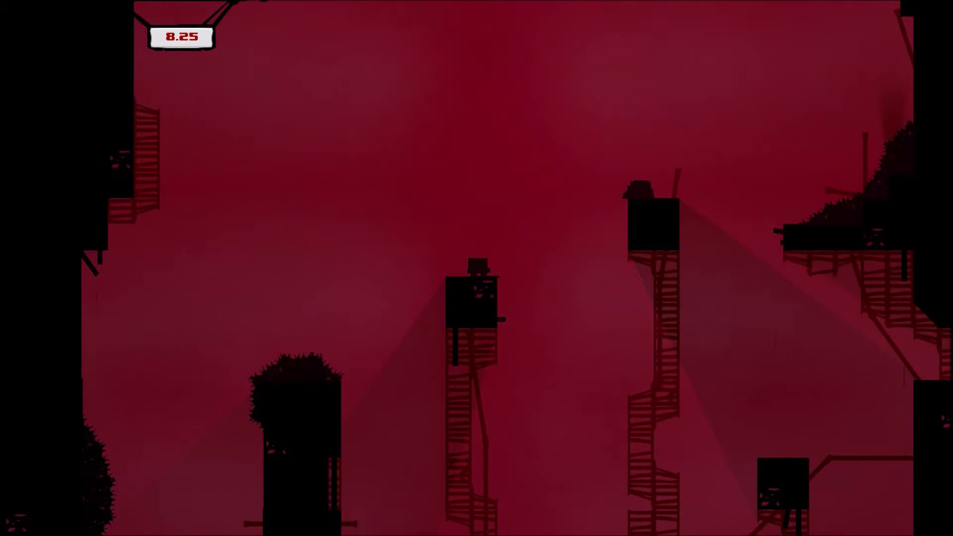
key(space)
key(Right)
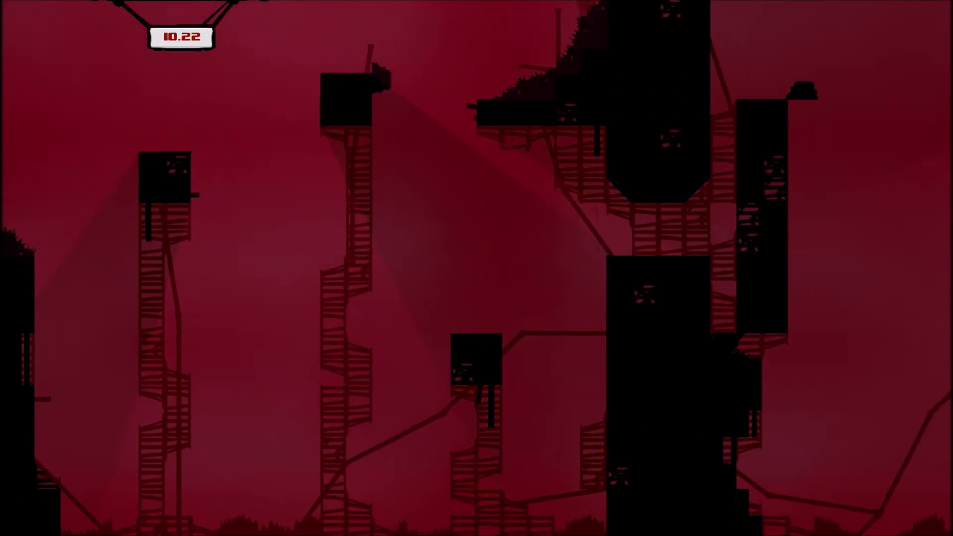
key(Escape)
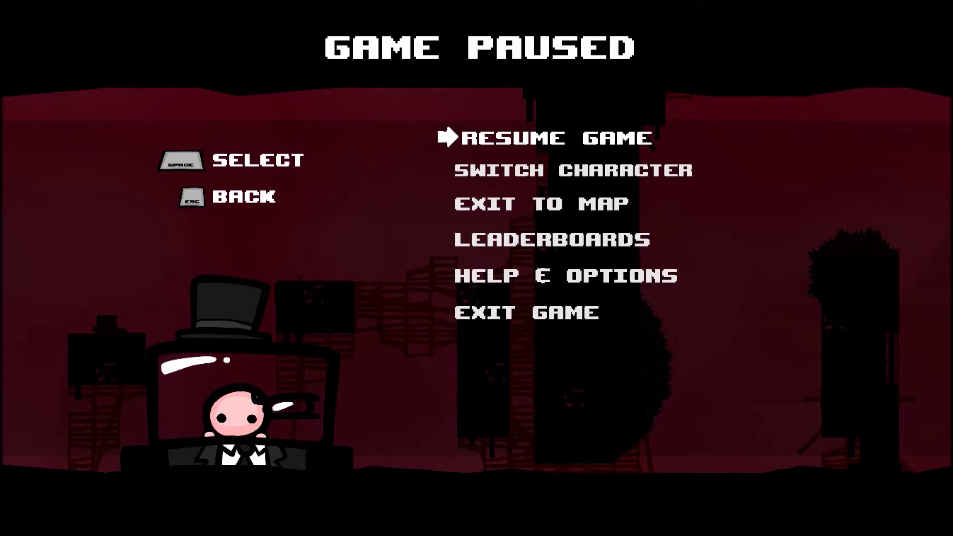
key(Down)
key(Down)
- Exit The Sabbath to the Hospital map and walk Meat Boy to level 2-14, Aunt Flo
key(space)
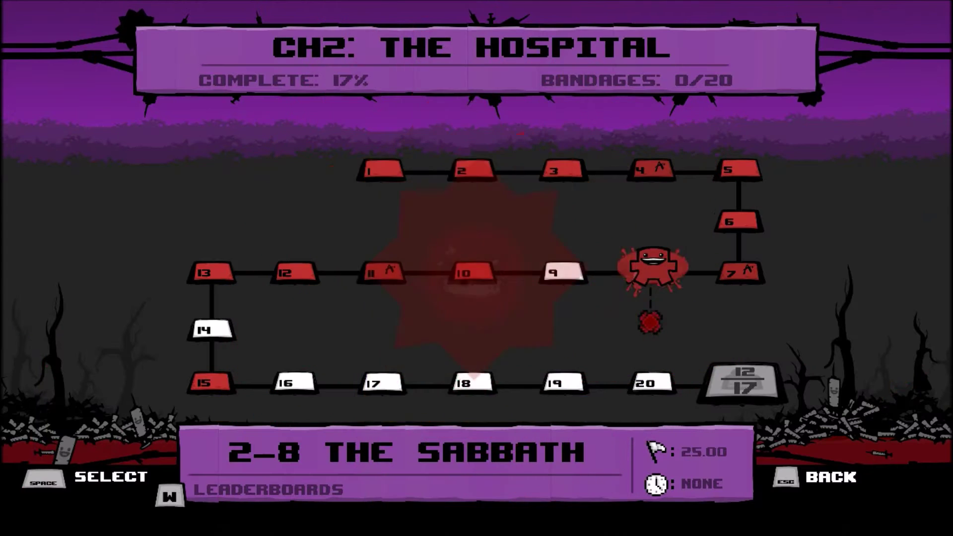
key(Left)
key(Left)
key(Left)
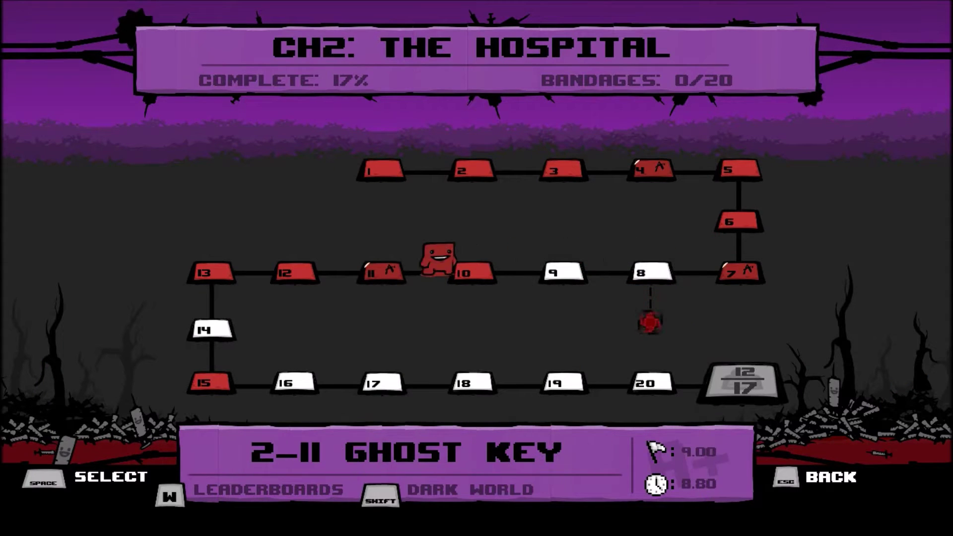
key(Left)
key(Left)
key(Down)
key(Down)
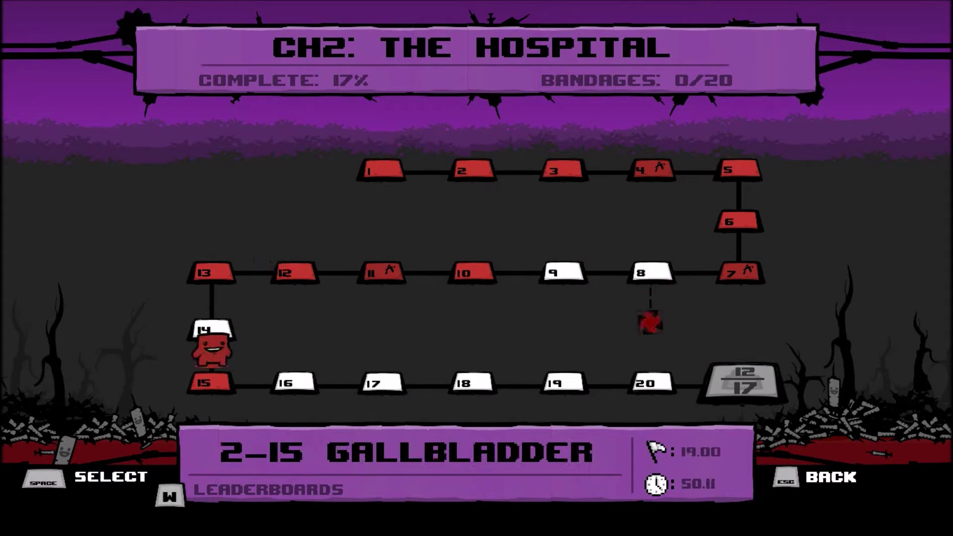
key(Right)
key(Left)
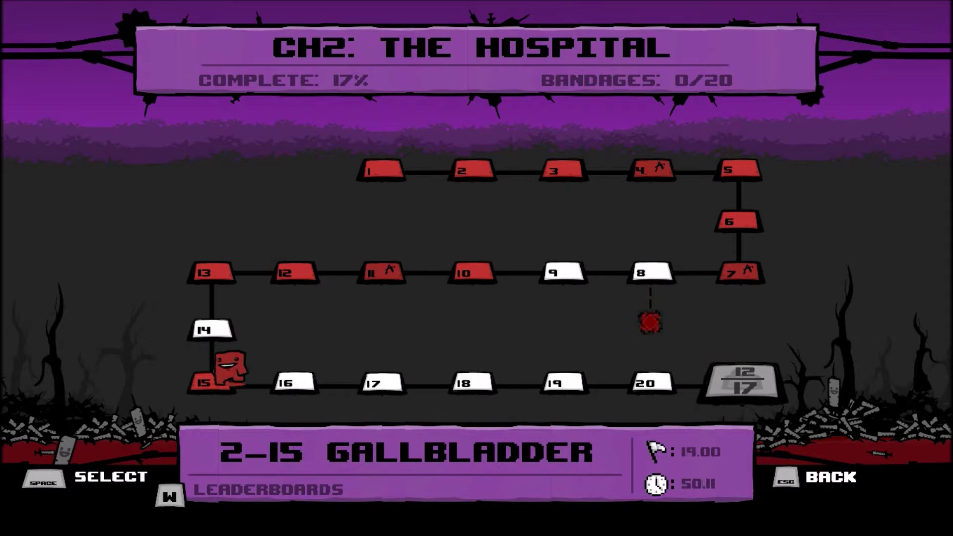
key(Up)
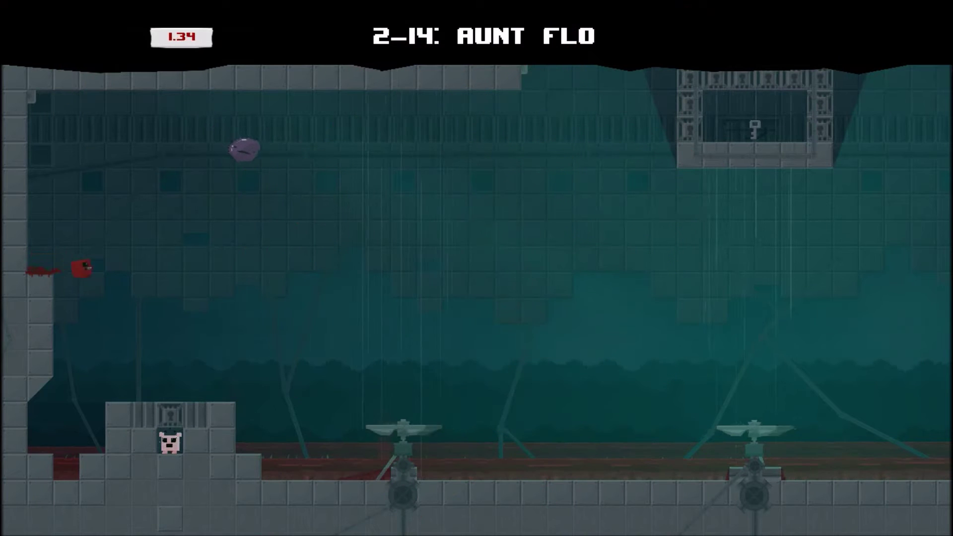
key(Right)
key(space)
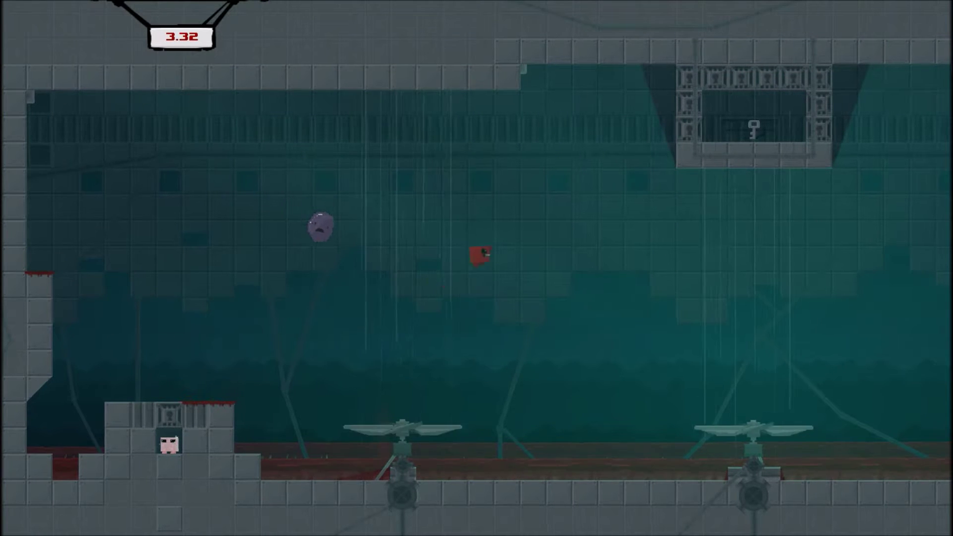
key(Right)
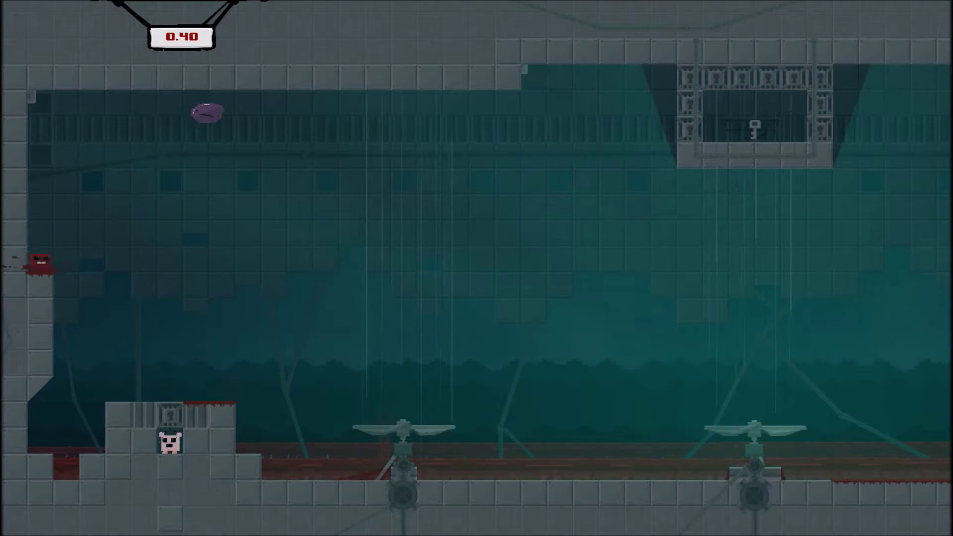
key(Right)
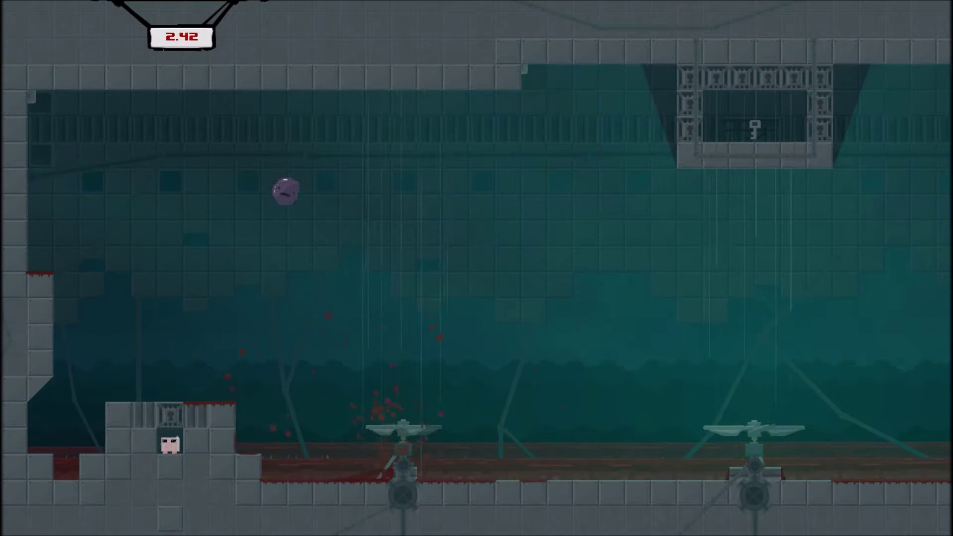
key(Right)
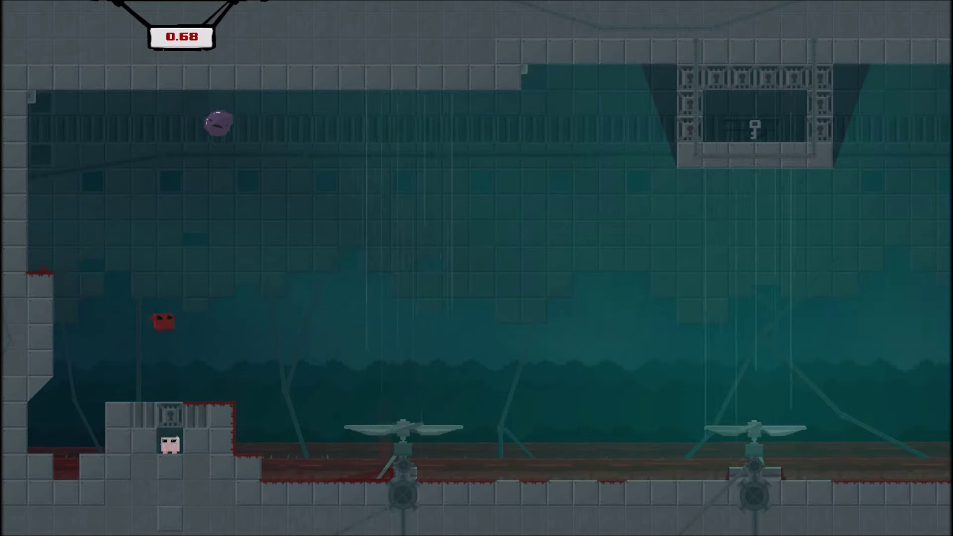
key(Right)
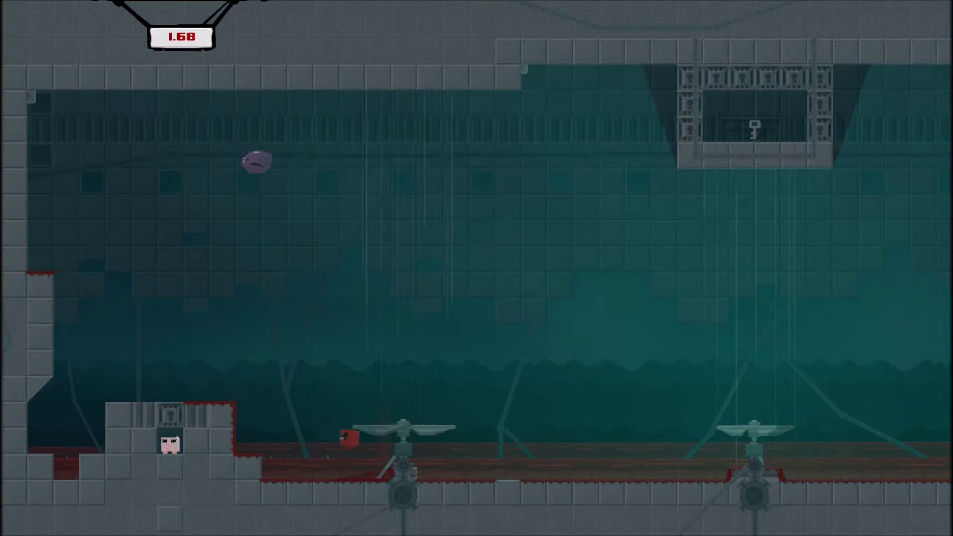
key(Right)
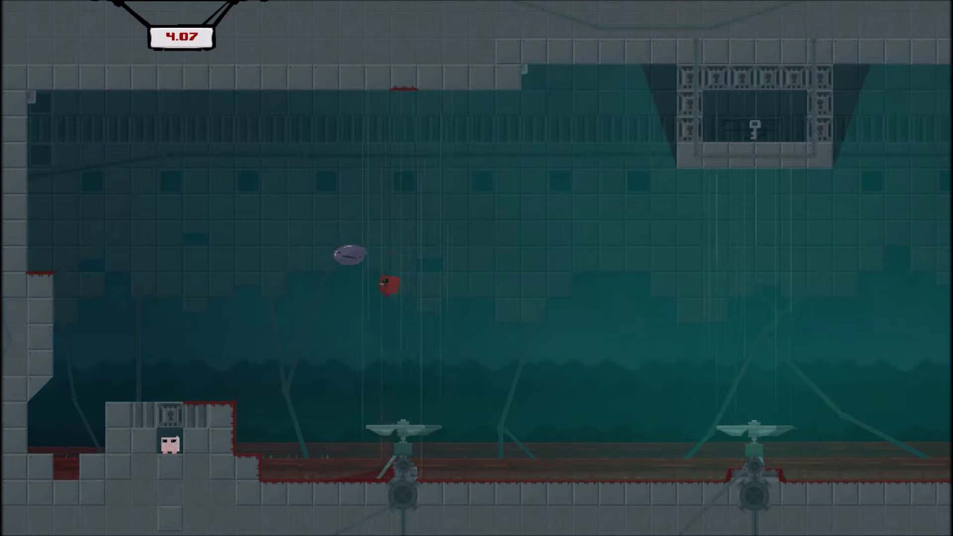
key(space)
key(Right)
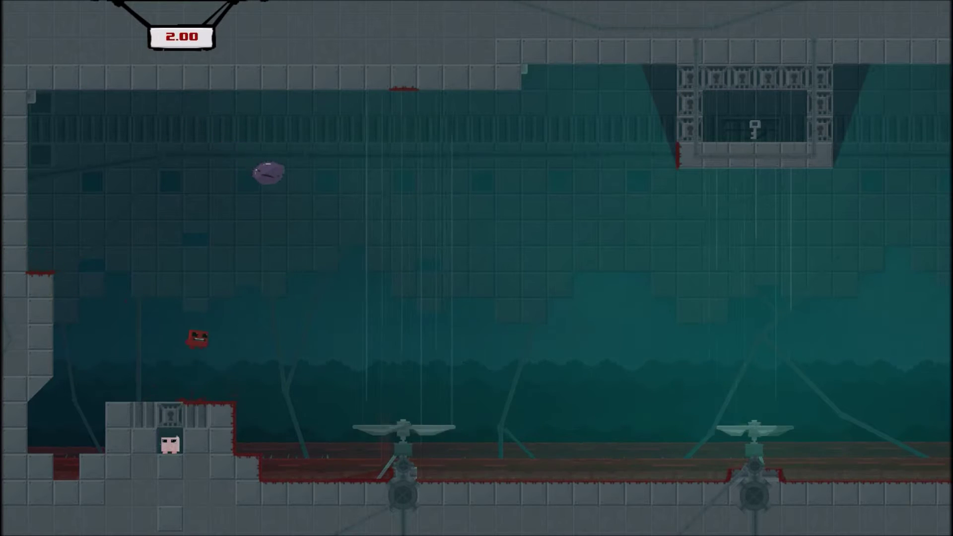
key(Right)
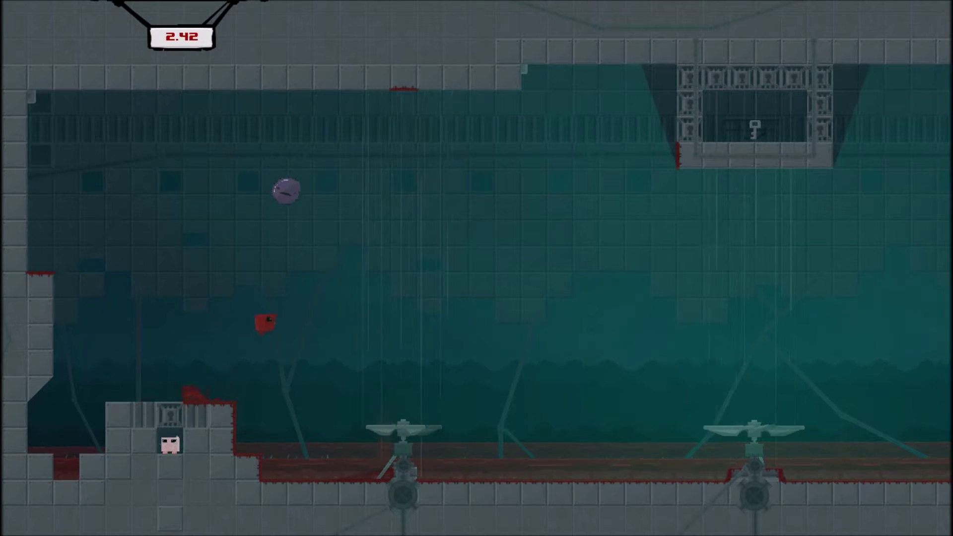
key(Right)
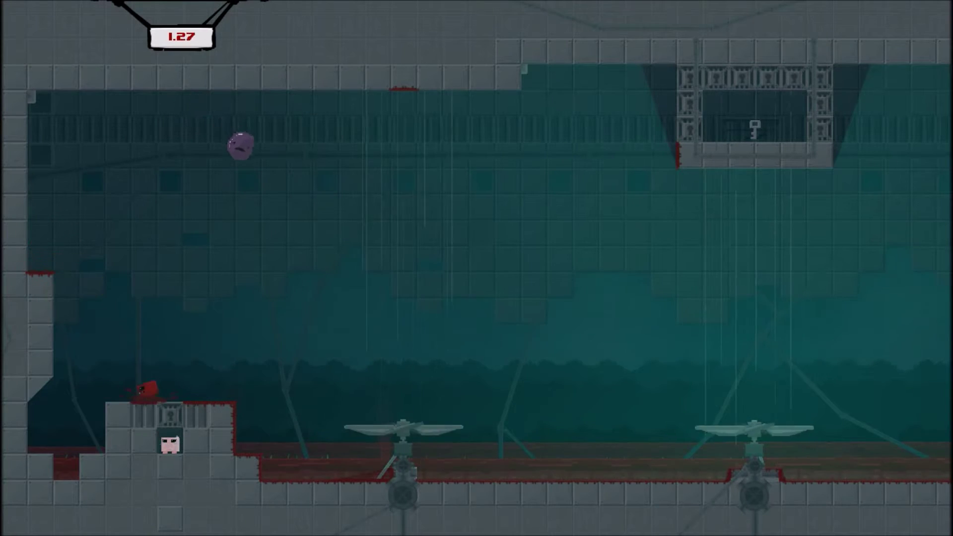
key(Right)
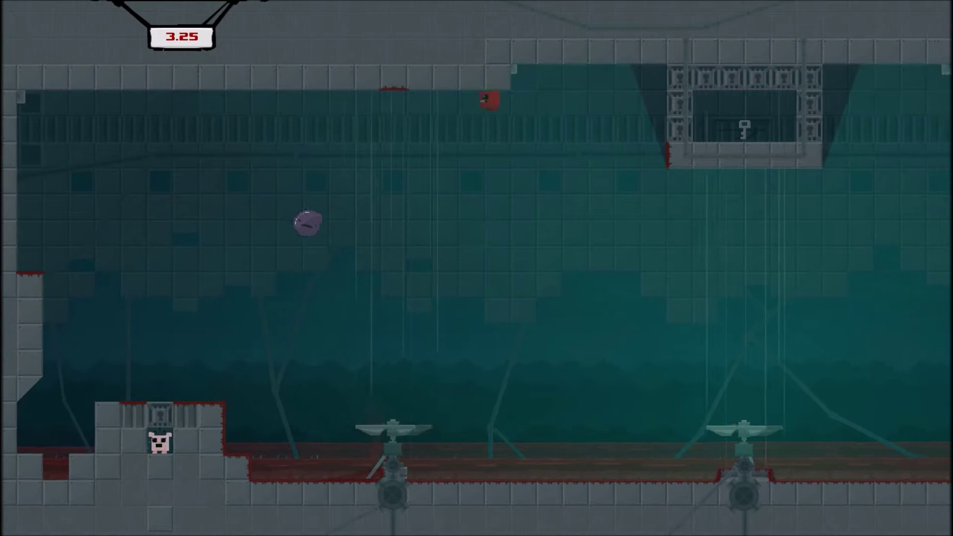
key(Left)
key(Right)
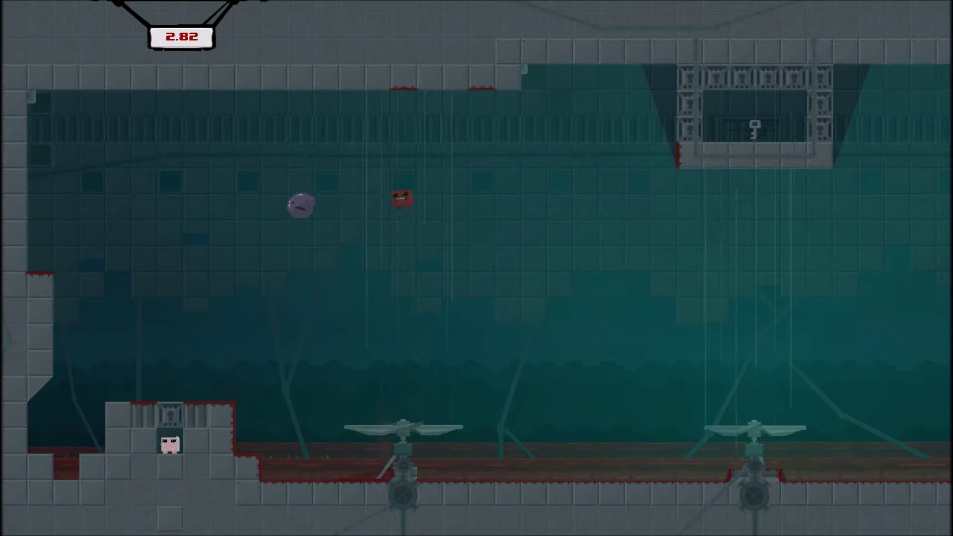
key(Right)
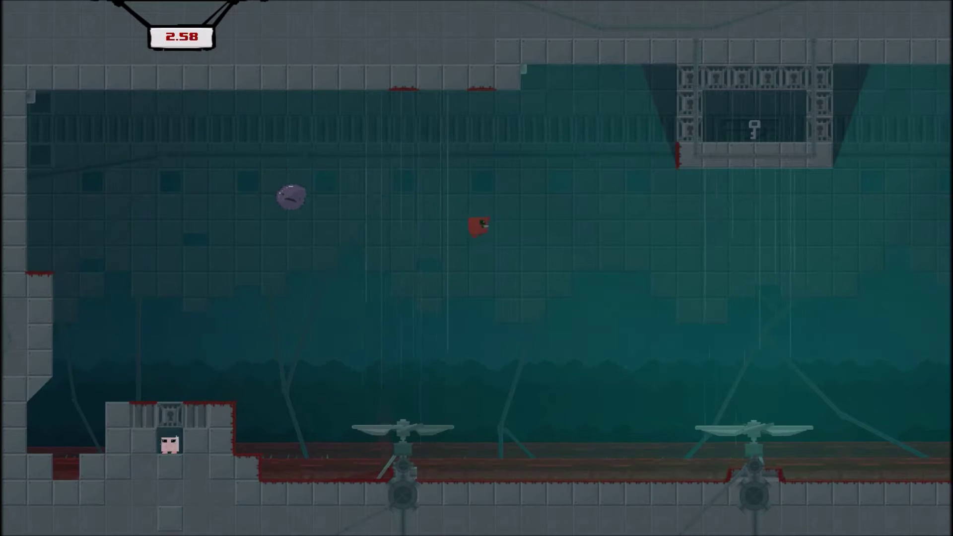
key(Right)
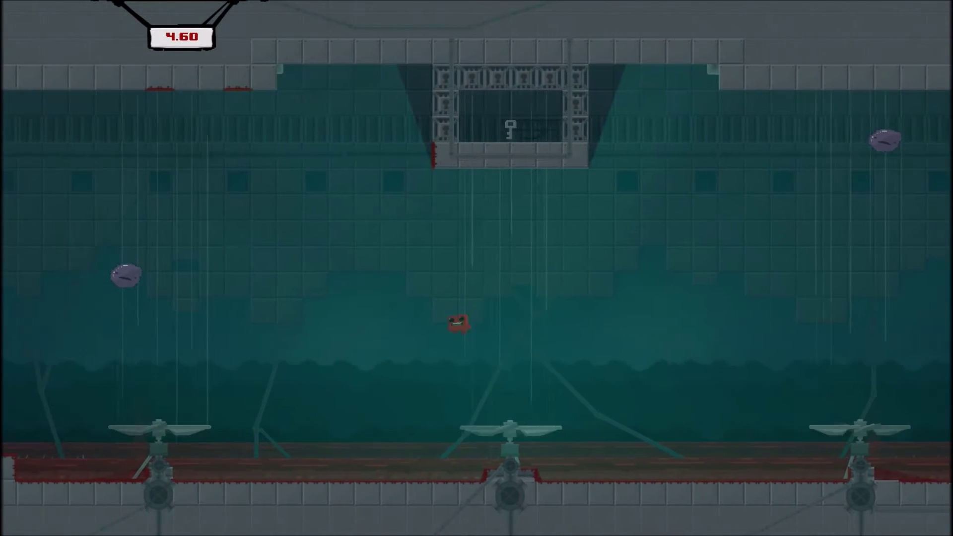
key(Left)
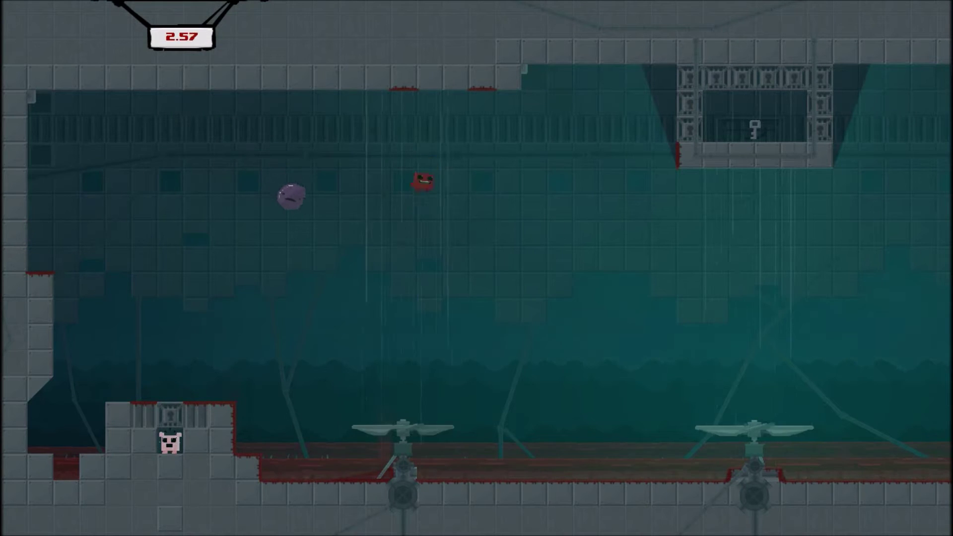
key(Right)
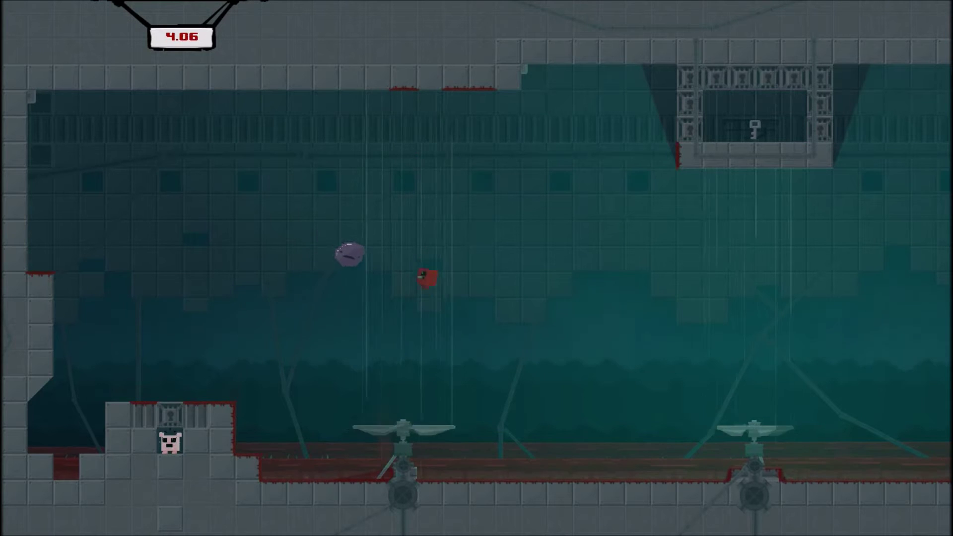
key(Right)
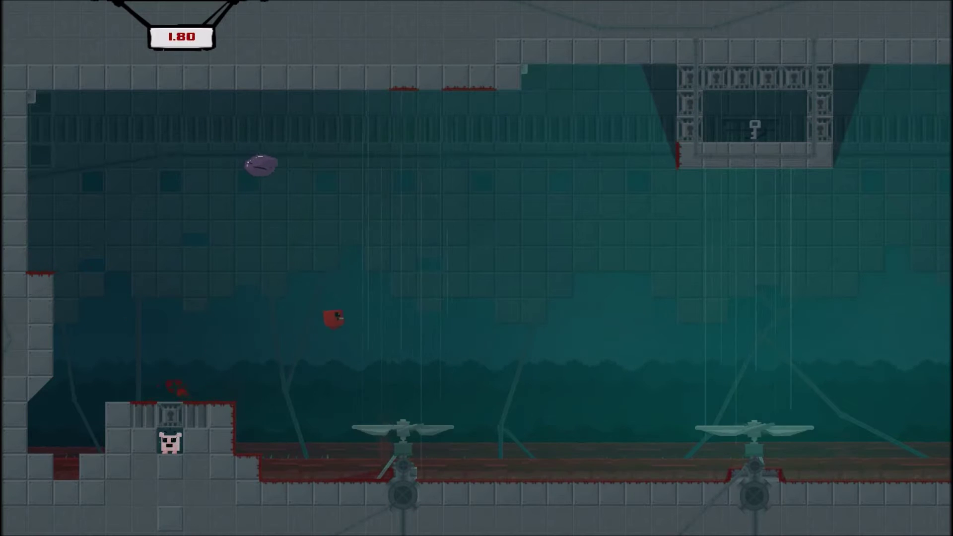
key(Right)
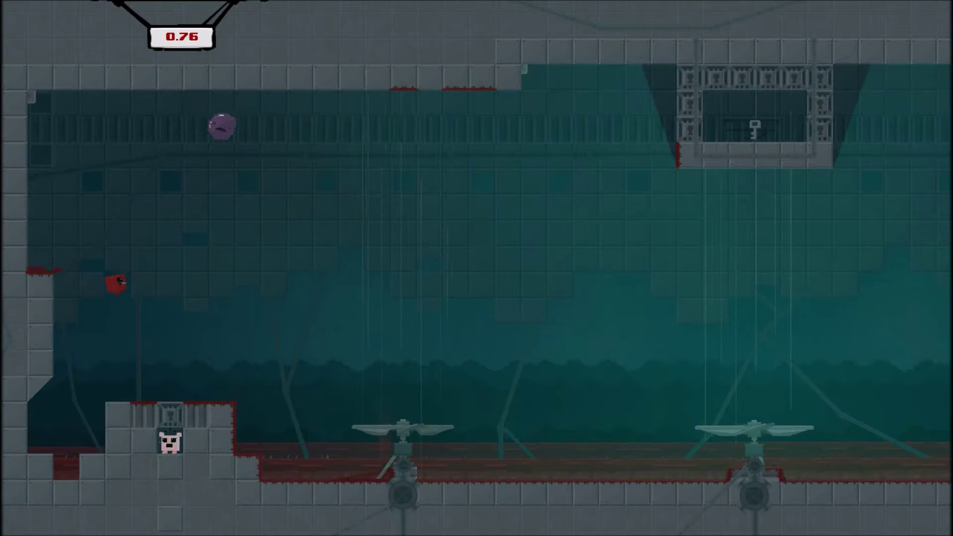
key(Right)
key(Left)
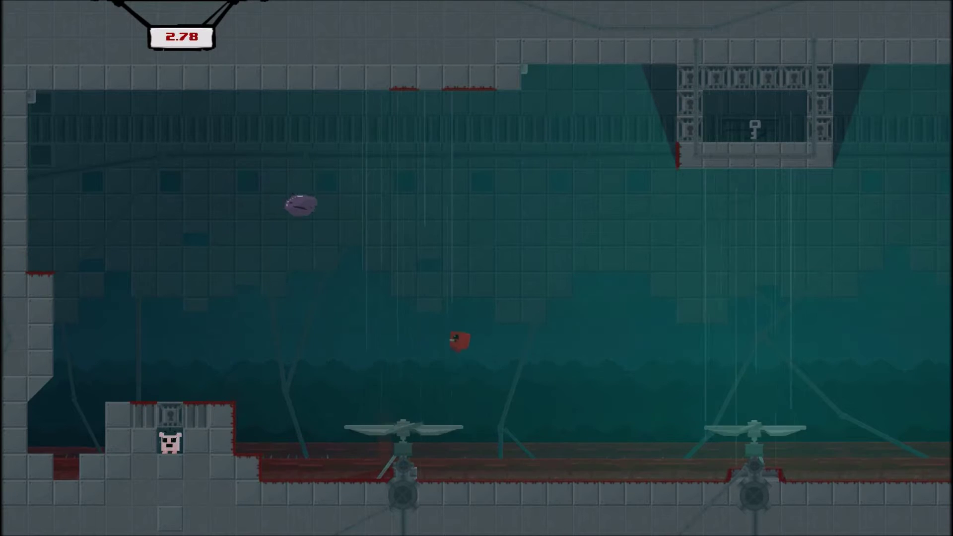
key(space)
key(Right)
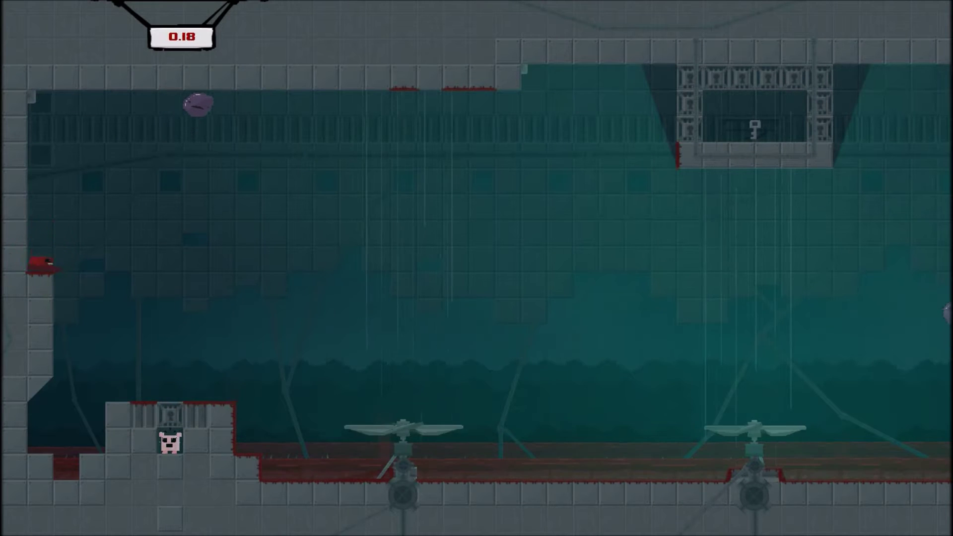
key(Right)
key(space)
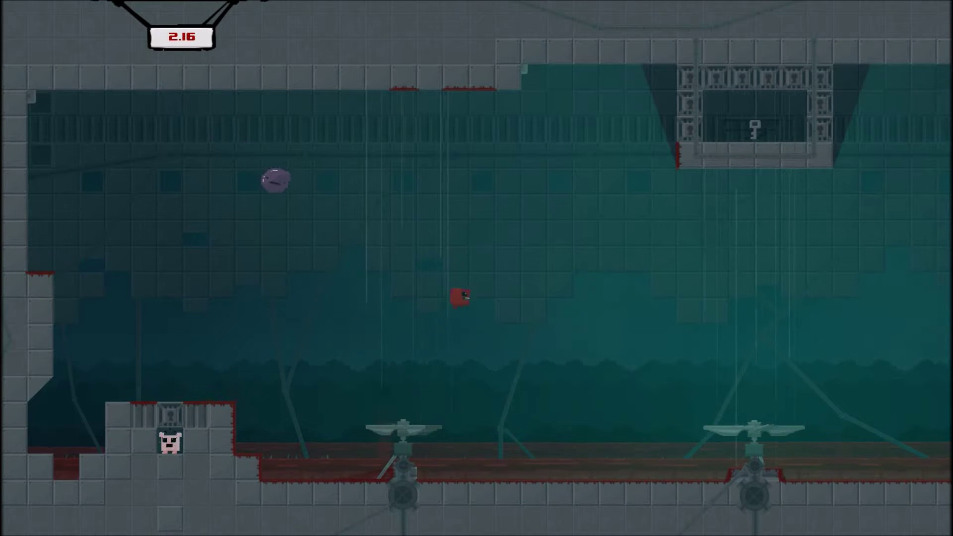
key(Right)
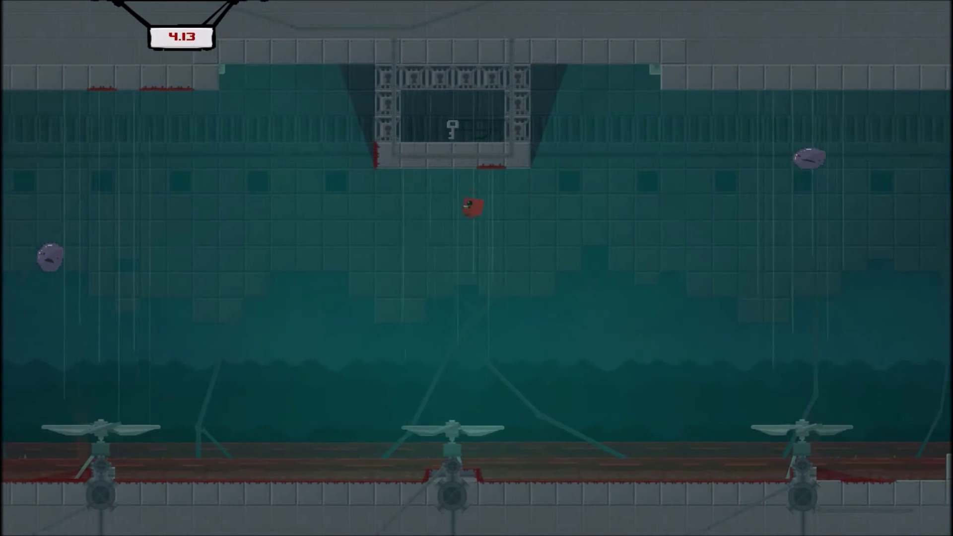
key(Left)
key(Right)
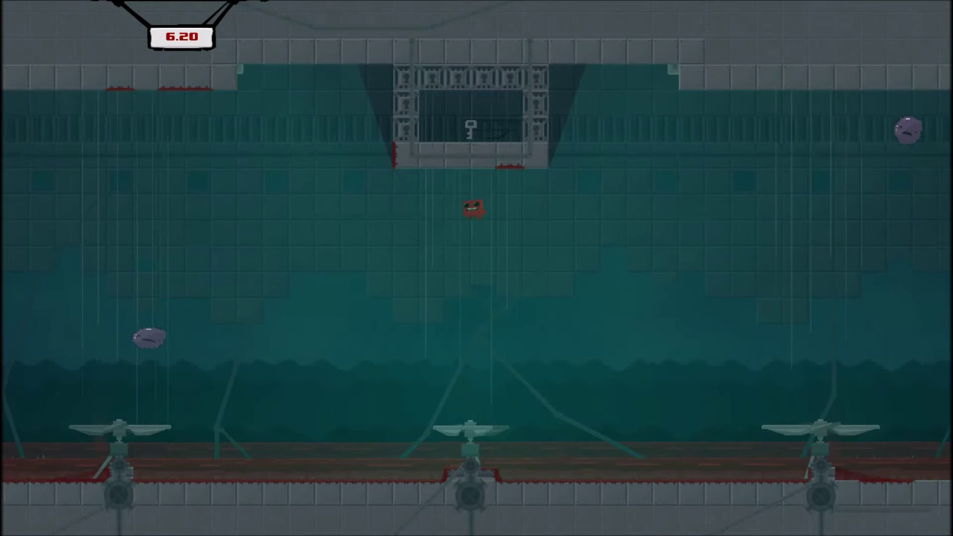
key(Left)
key(Right)
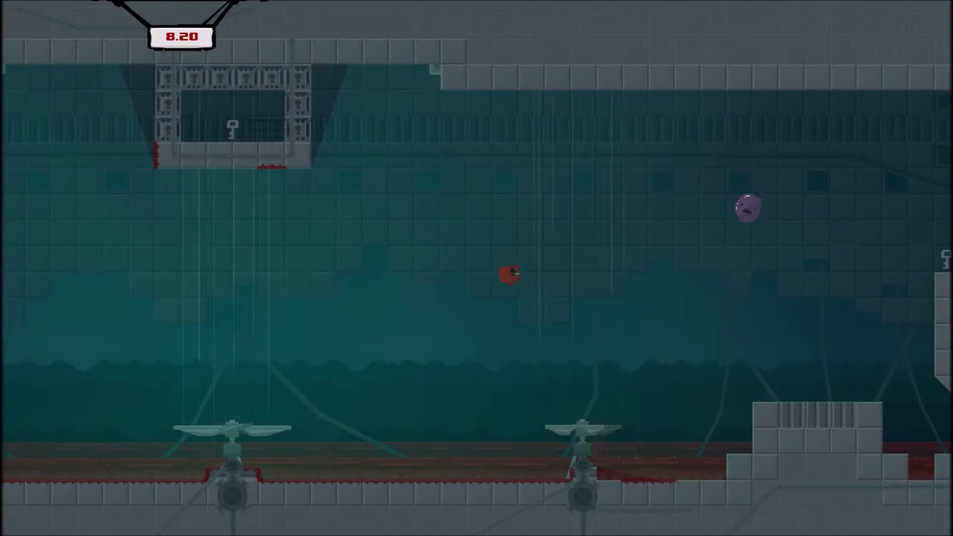
key(Right)
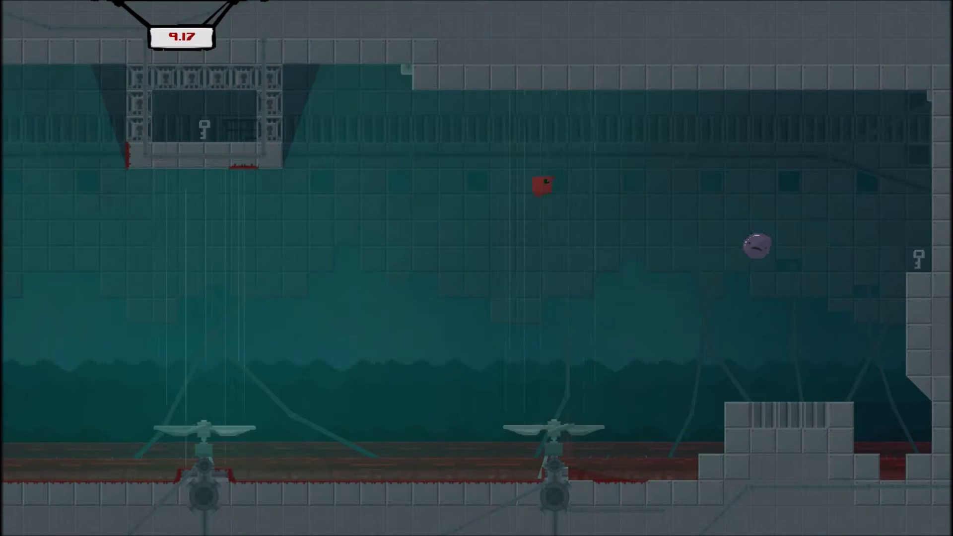
key(Right)
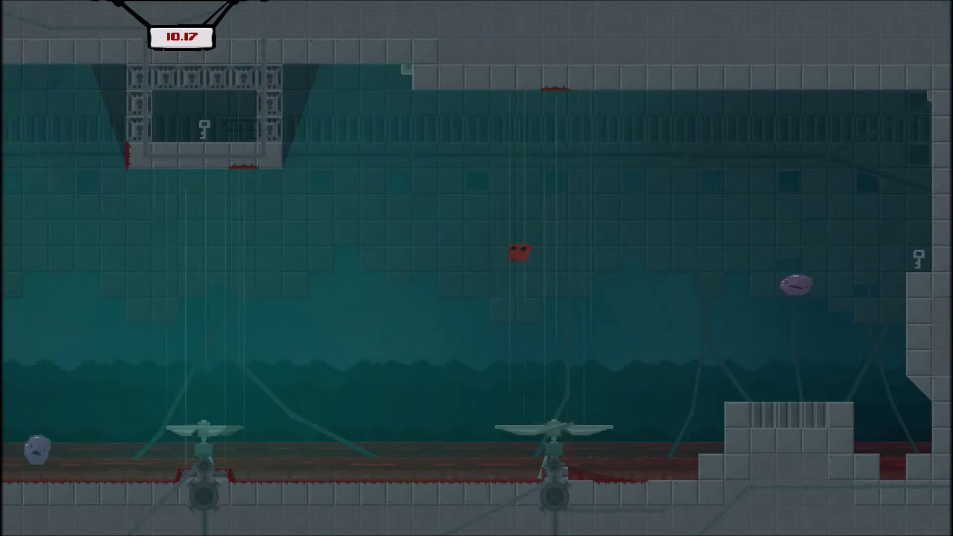
key(Right)
key(Right)
key(Right)
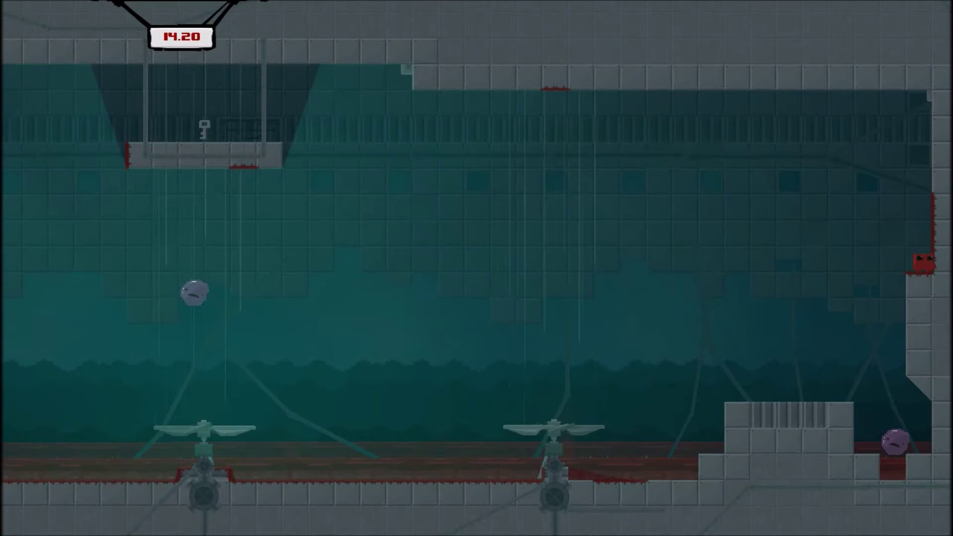
key(space)
key(Left)
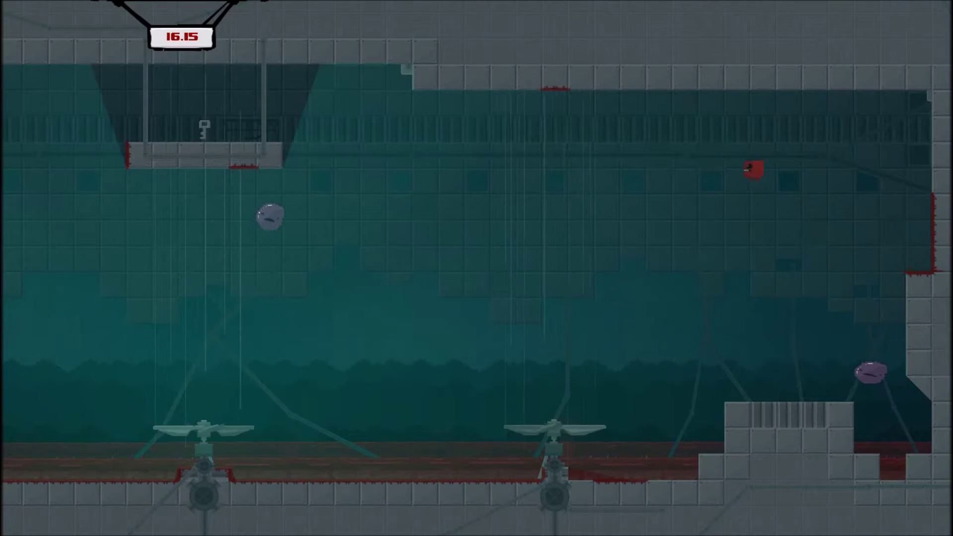
key(Left)
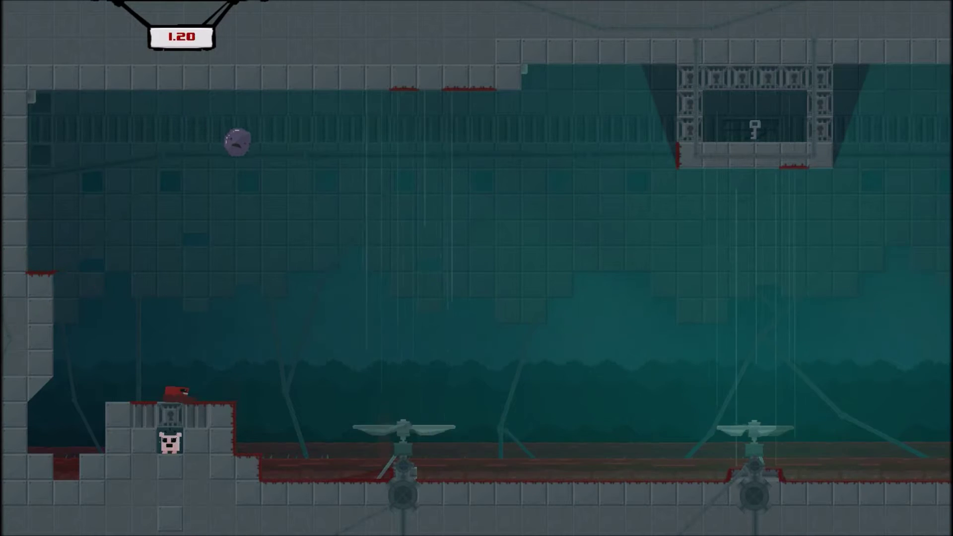
key(Right)
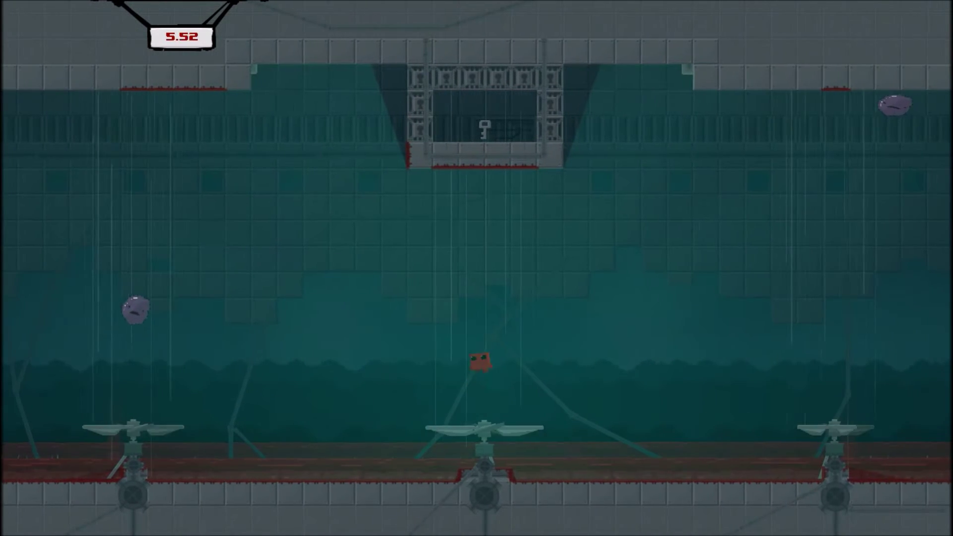
- Make another Aunt Flo attempt, floating right over the fans and wall-jumping back left
key(space)
key(Right)
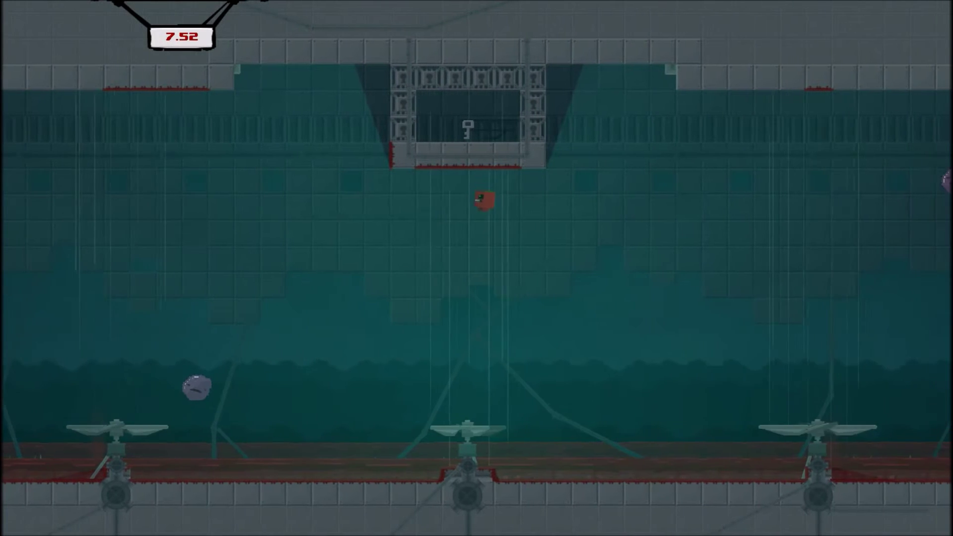
key(Right)
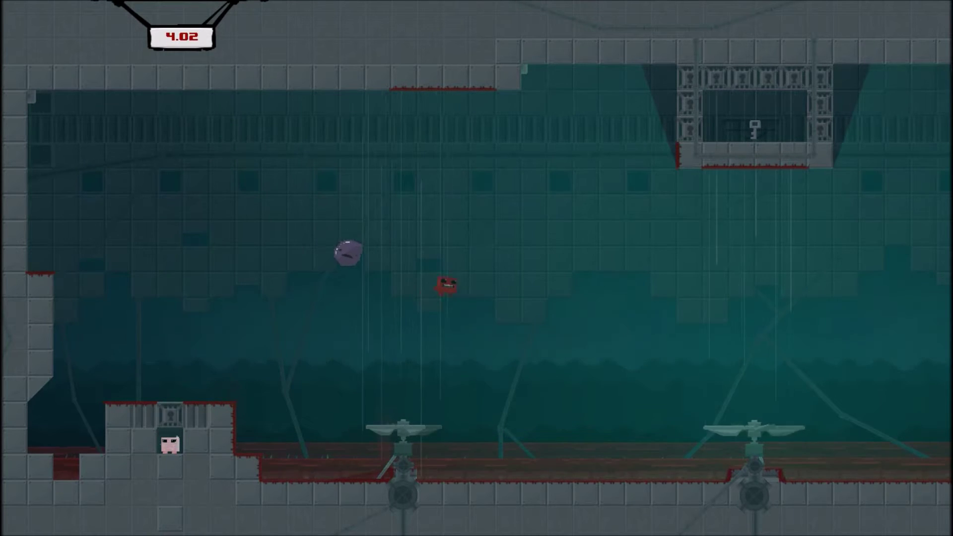
key(Right)
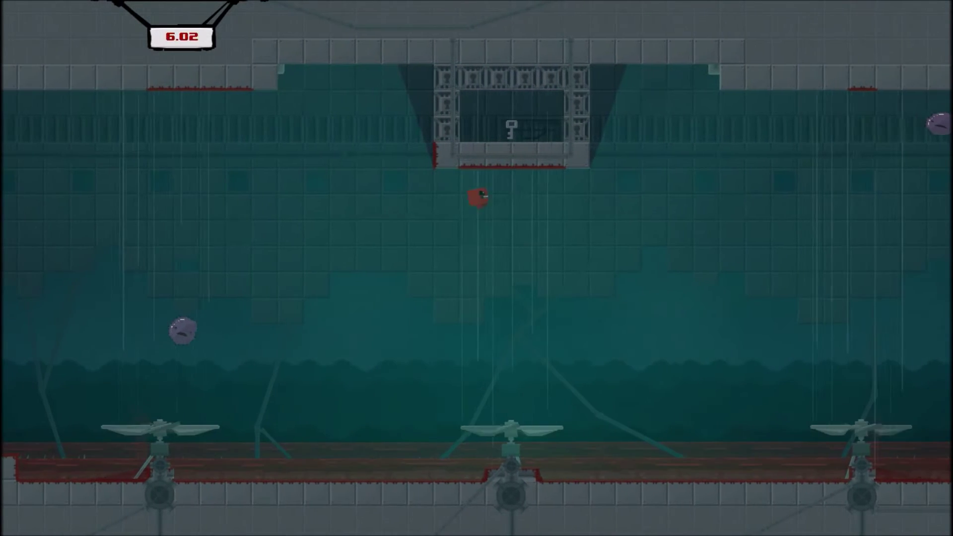
key(Right)
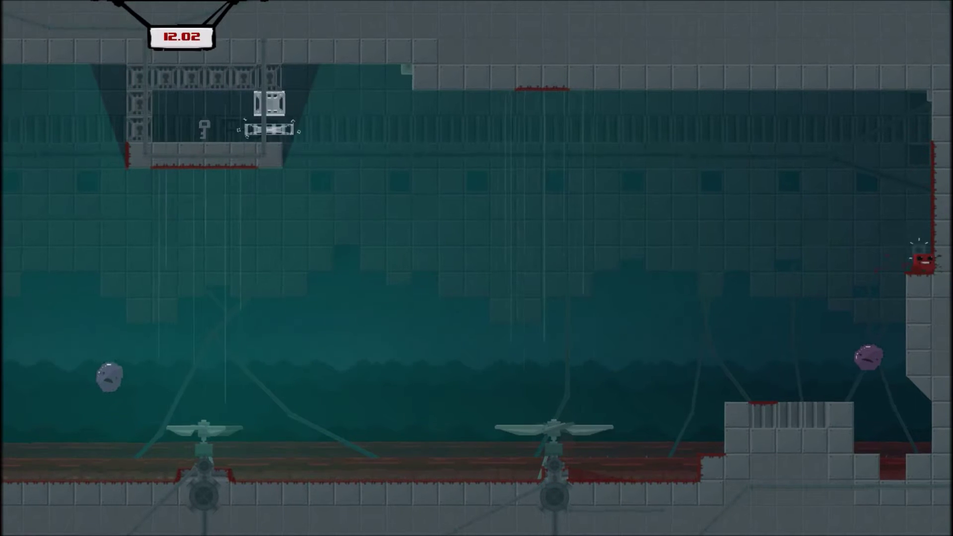
key(space)
key(Left)
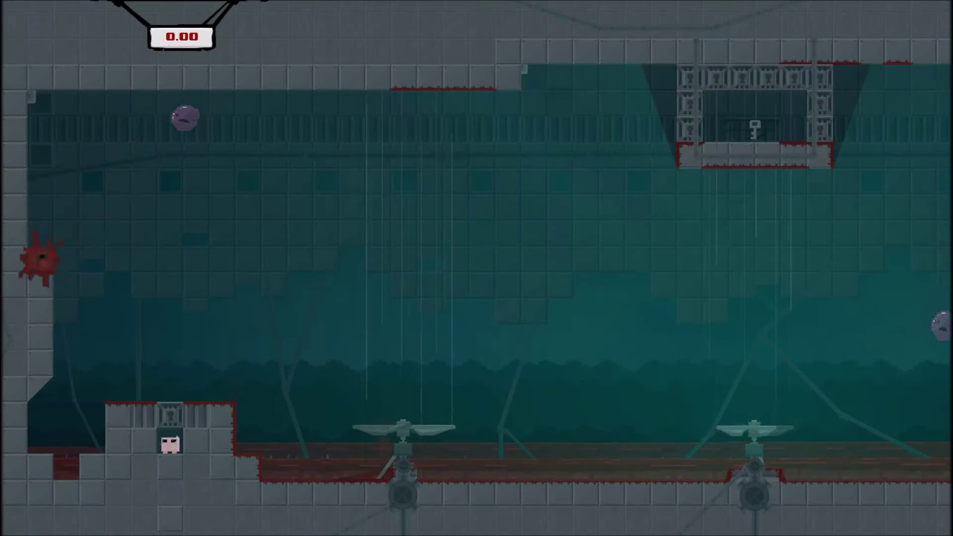
- Pause, exit Aunt Flo to the map, and start level 2-16, SYNJ
key(Escape)
key(space)
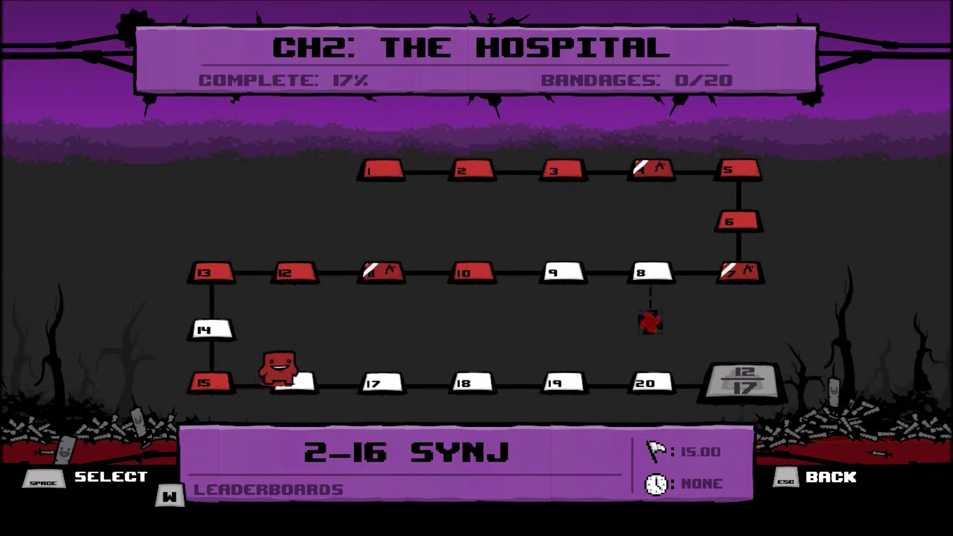
key(space)
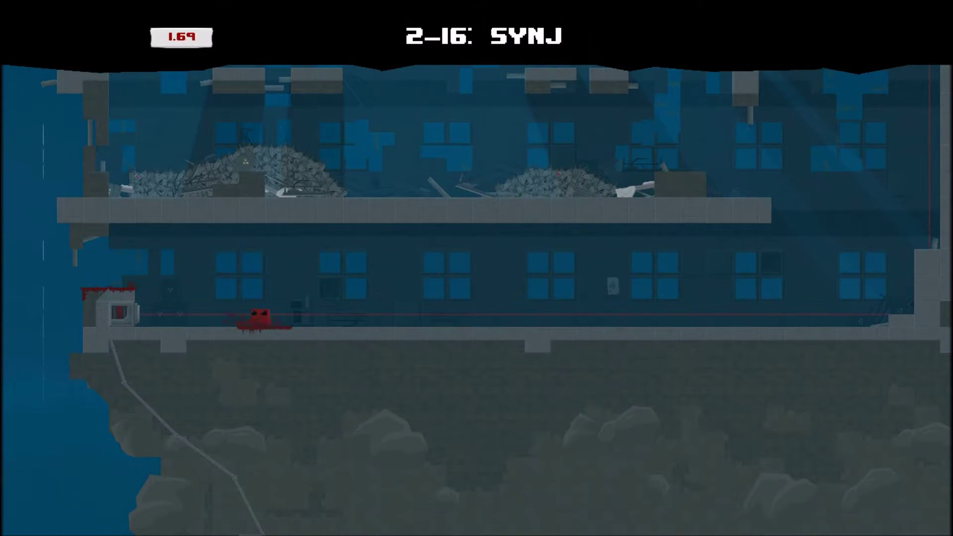
key(Left)
key(space)
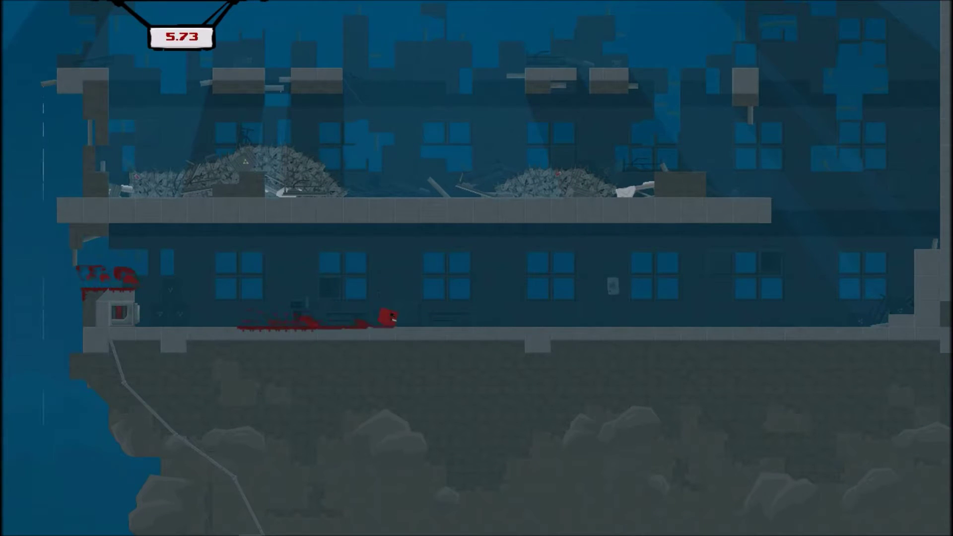
key(space)
key(space)
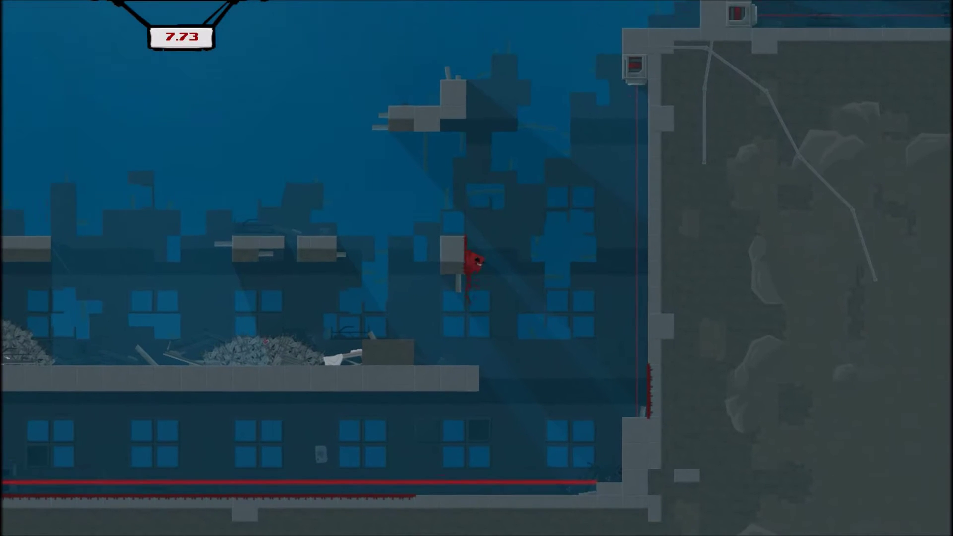
key(space)
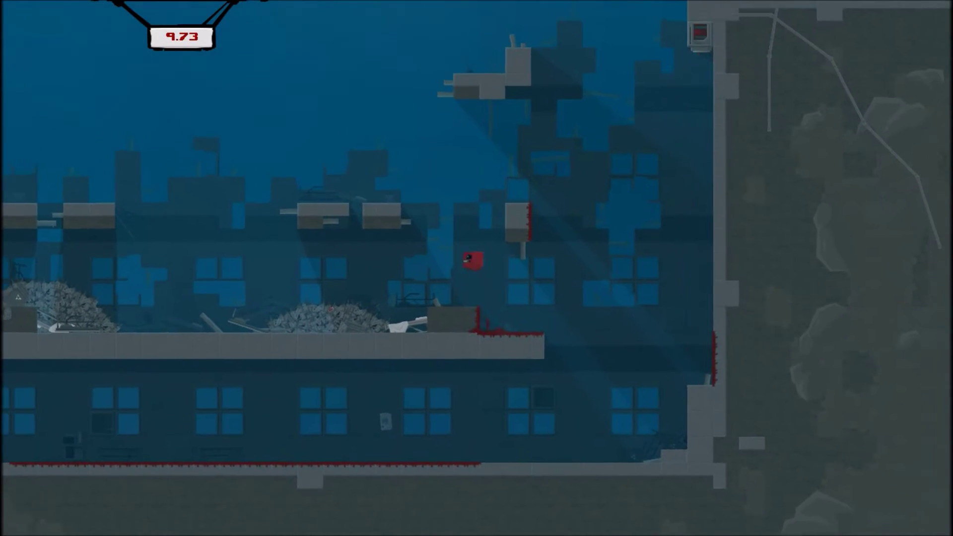
key(space)
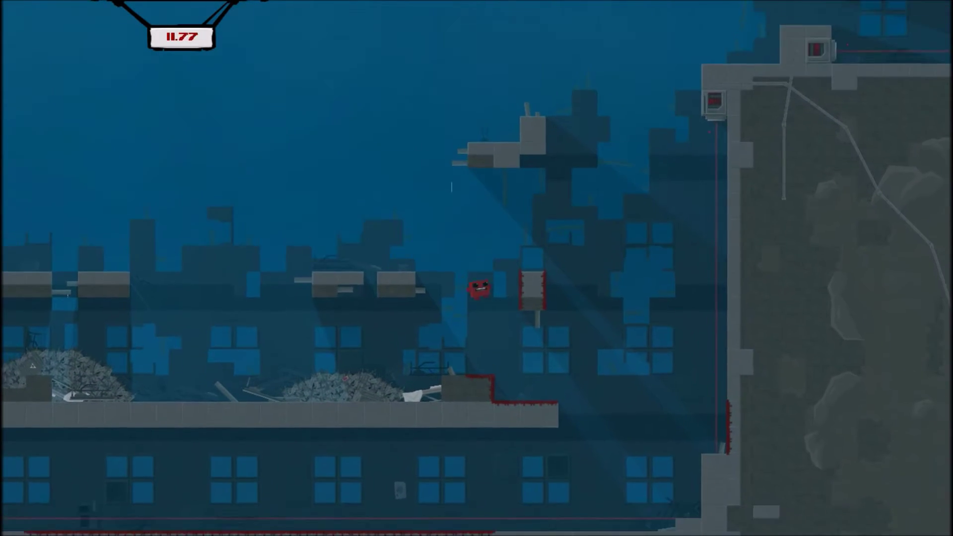
key(space)
key(space)
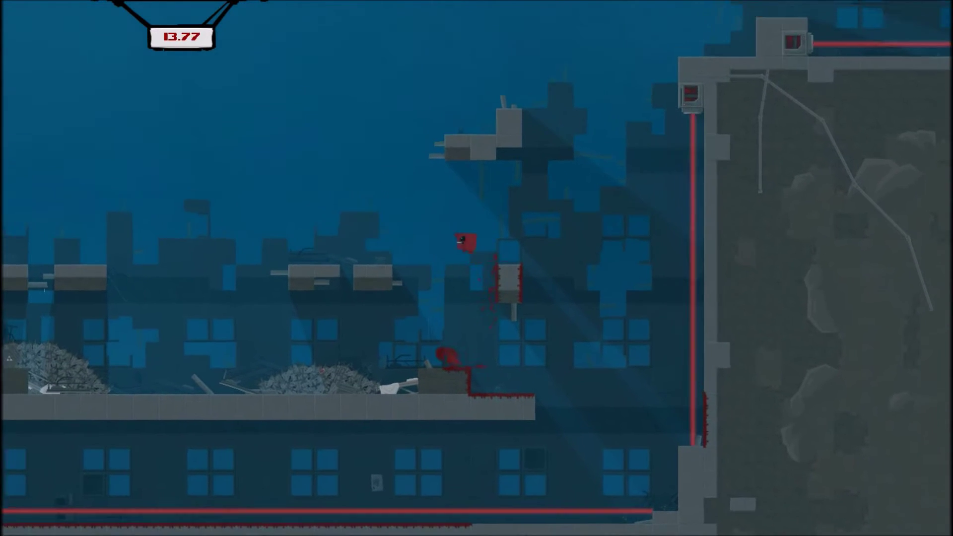
key(Left)
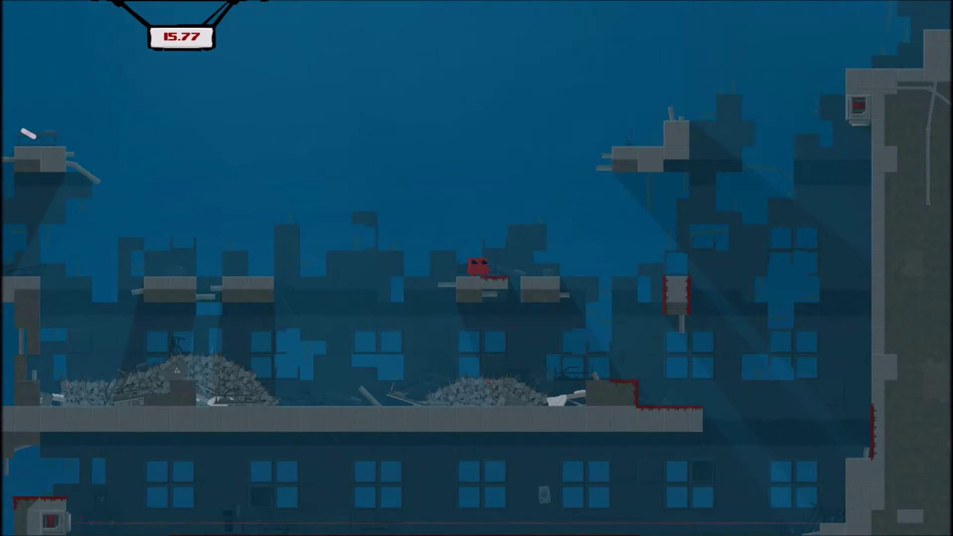
key(space)
key(Left)
key(space)
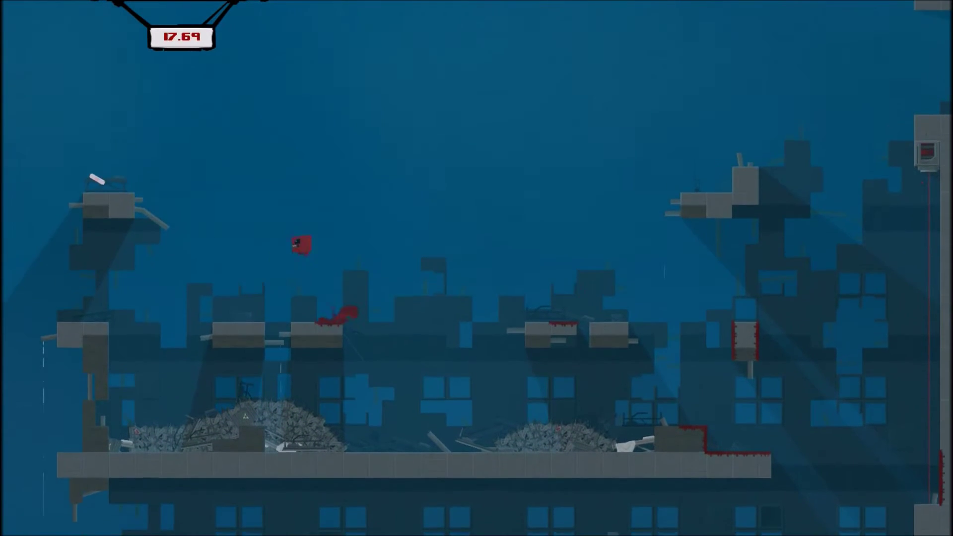
key(Left)
key(space)
key(Left)
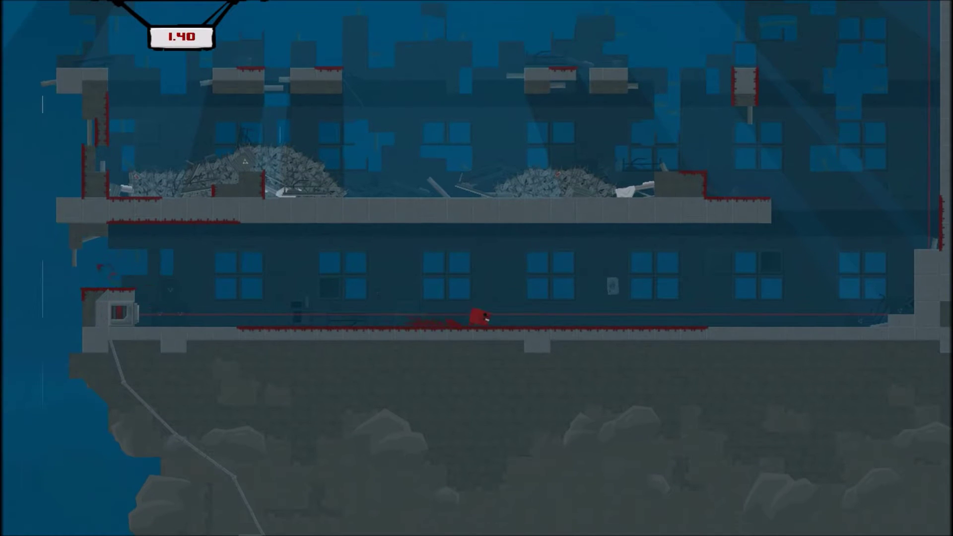
key(Right)
key(space)
key(space)
key(Left)
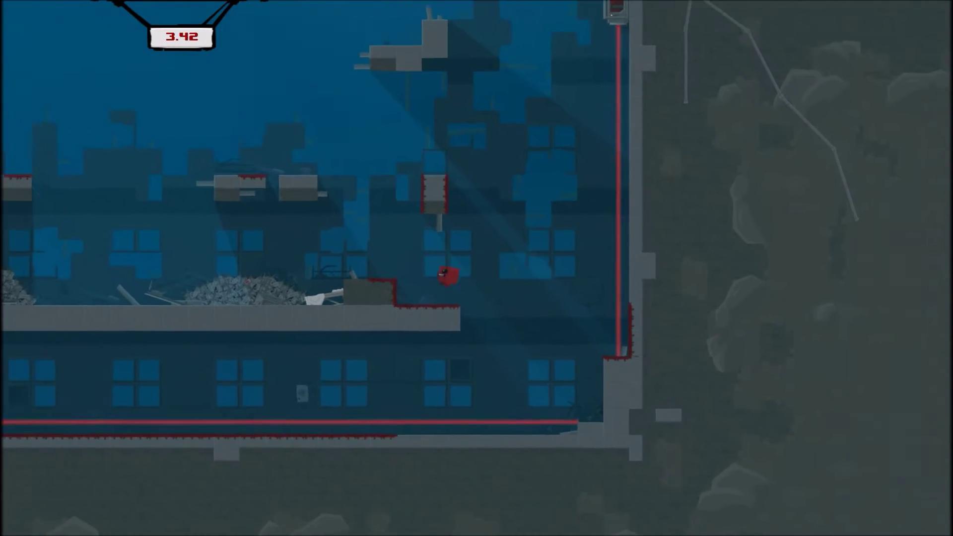
key(Left)
key(space)
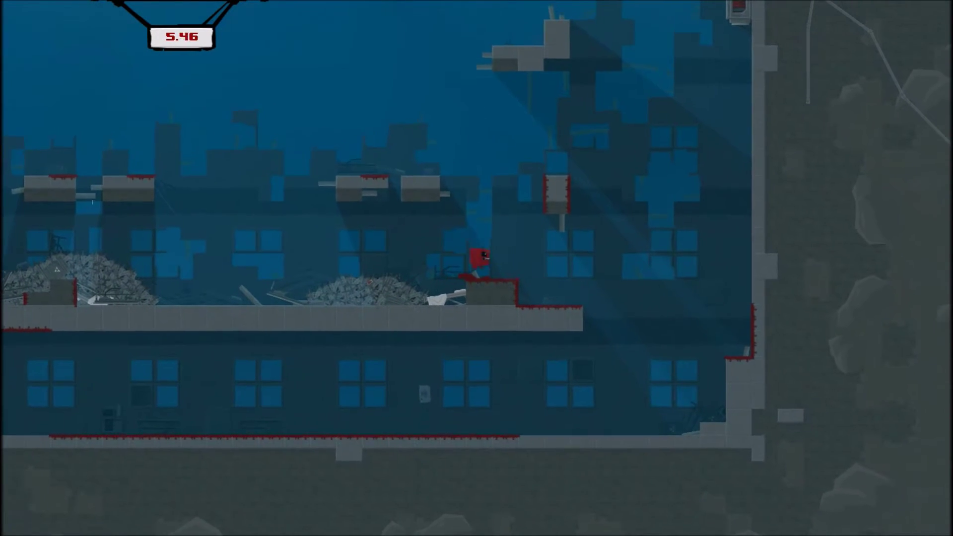
key(space)
key(Left)
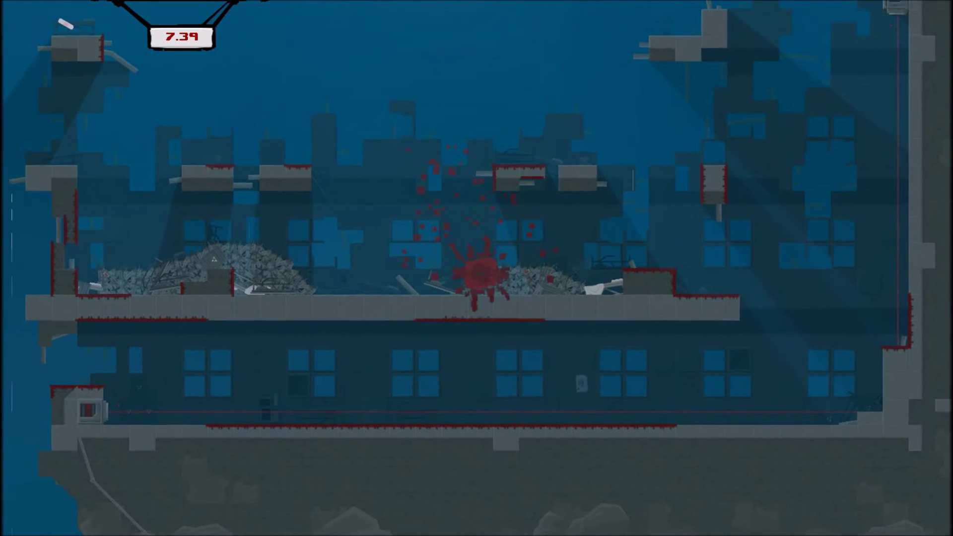
- Run right from spawn and wall-jump up onto the first ledge and left platform
key(Right)
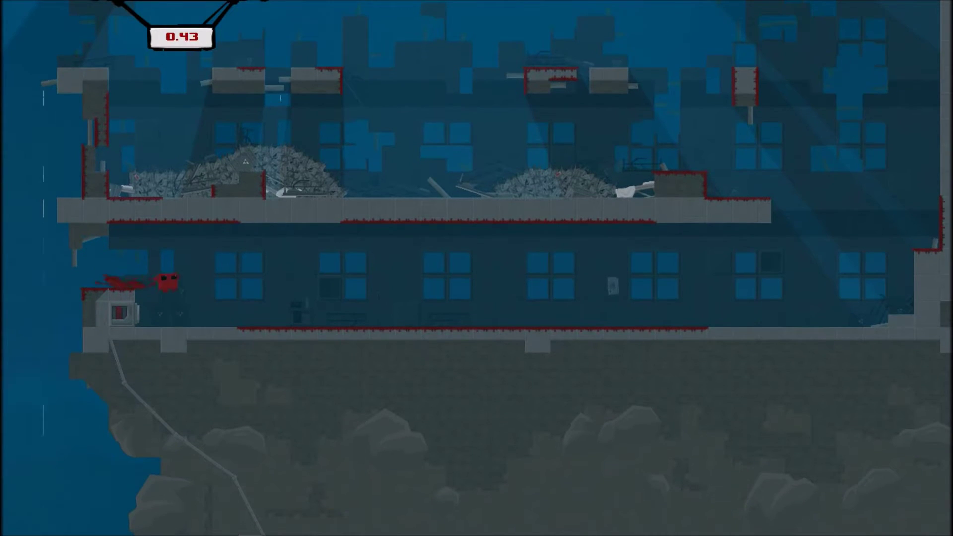
key(space)
key(space)
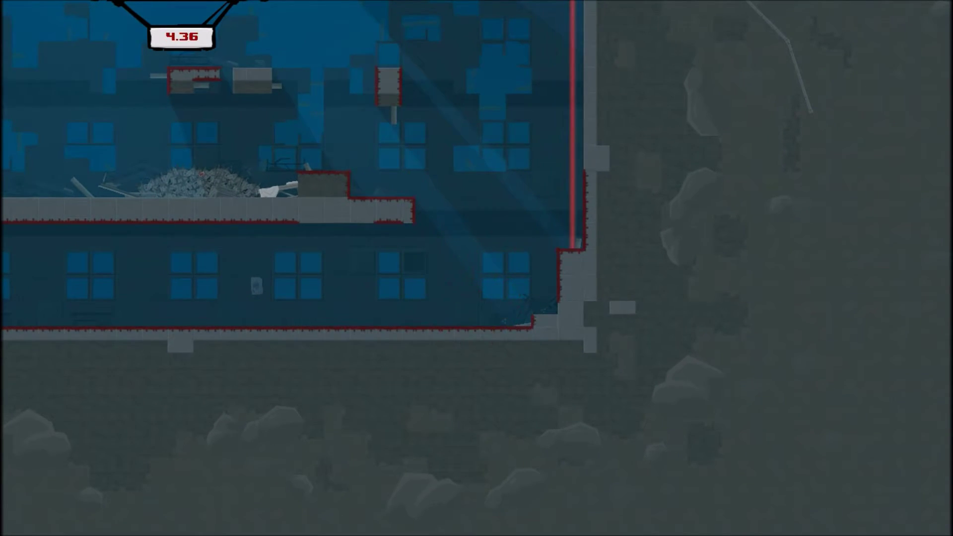
key(Right)
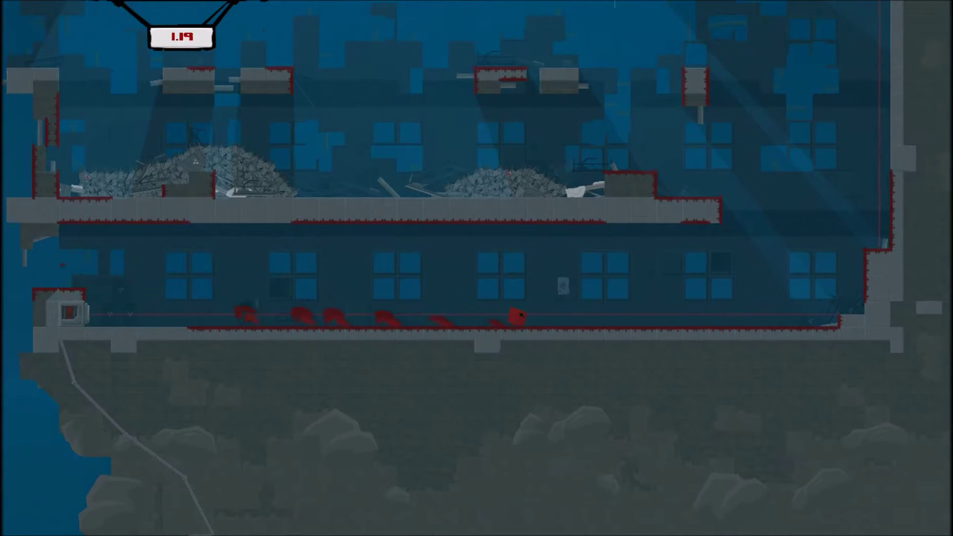
key(space)
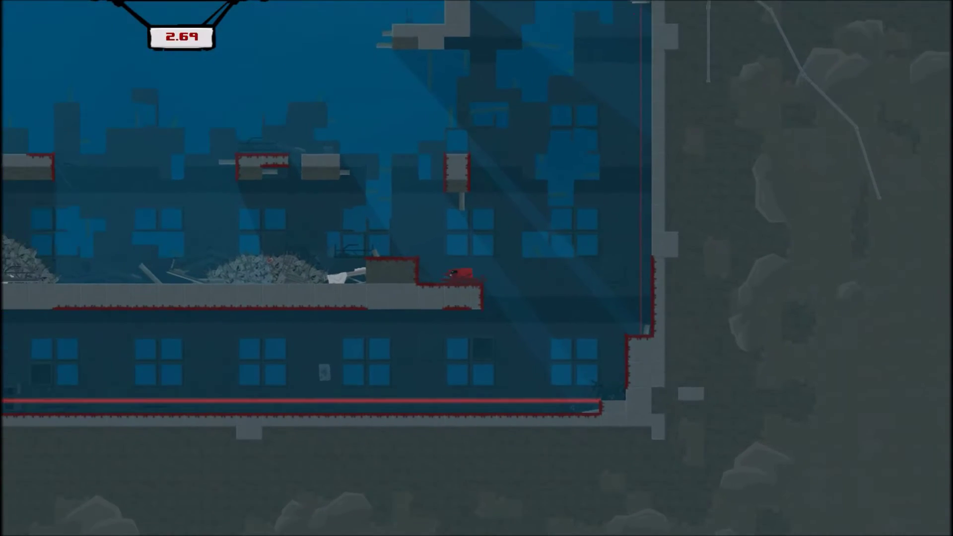
key(space)
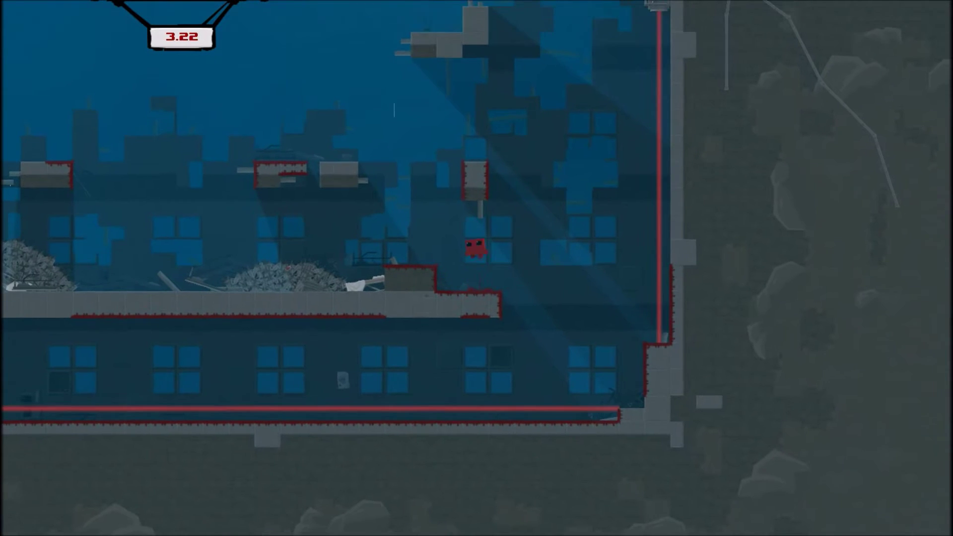
key(space)
key(Left)
key(space)
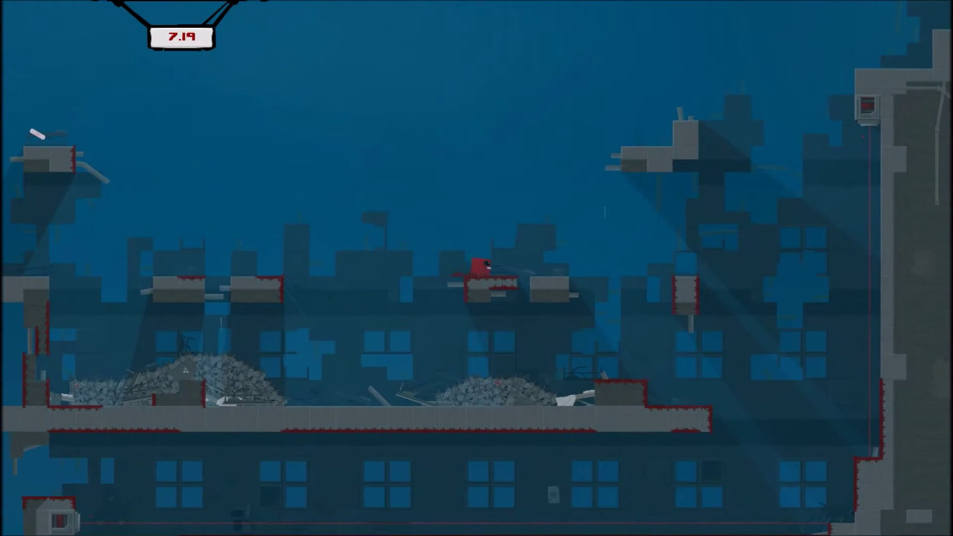
- Jump from the platform and wall-jump up the tall wall to the upper platform
key(space)
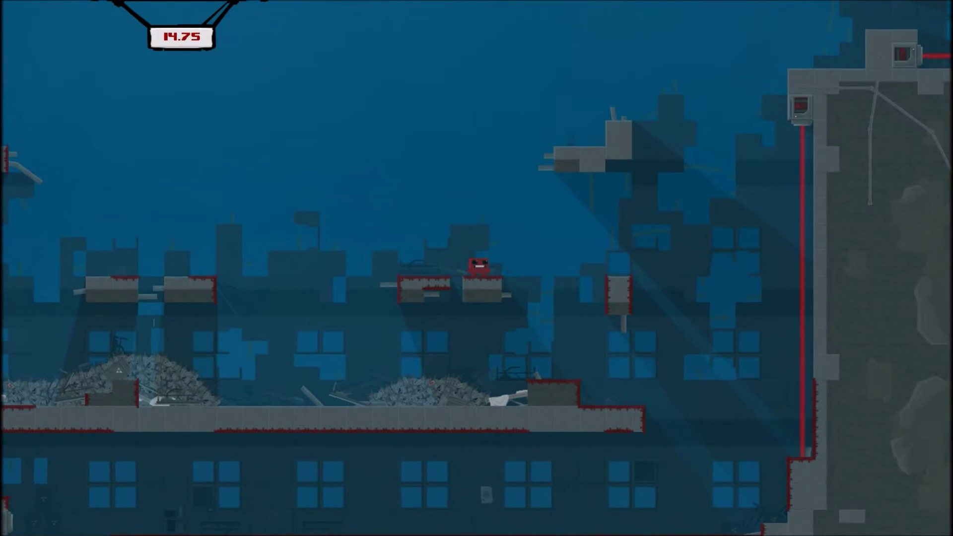
key(Right)
key(space)
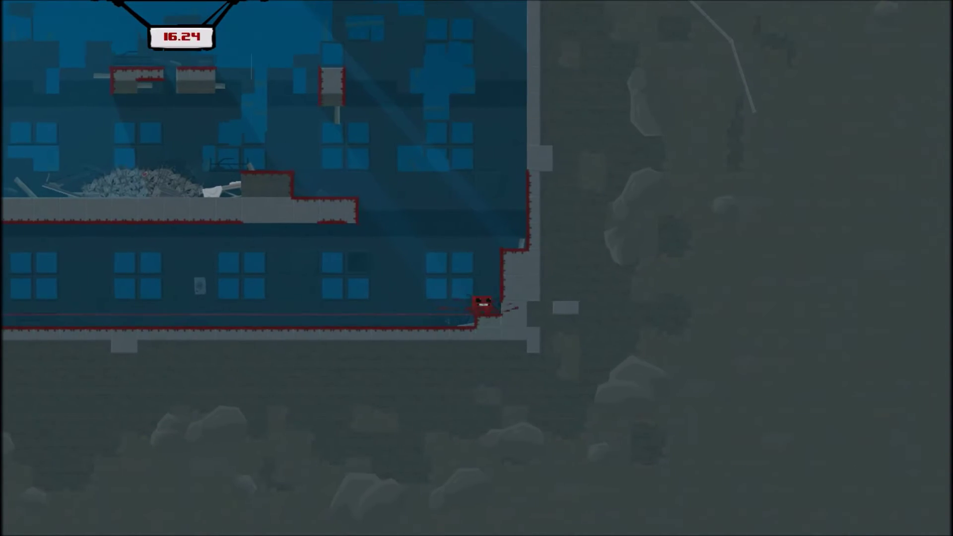
key(space)
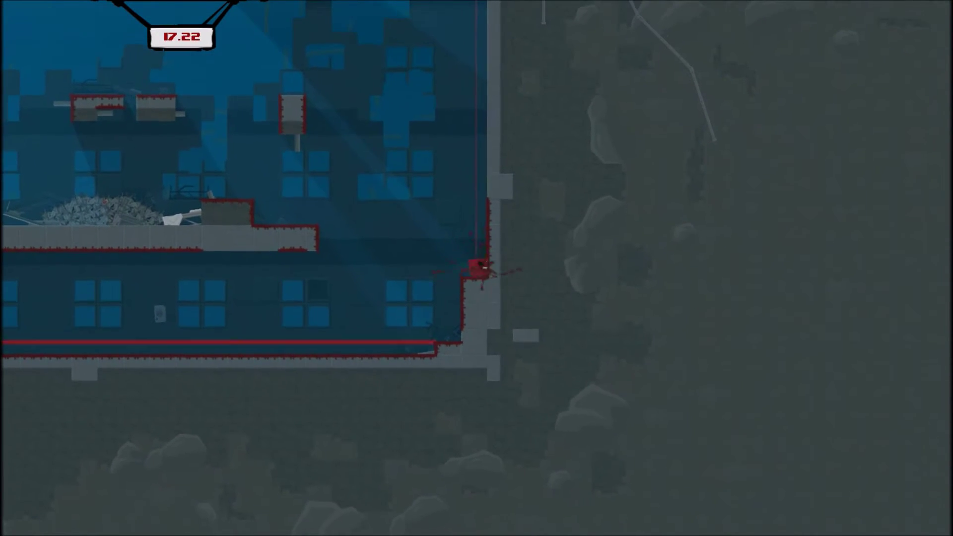
key(space)
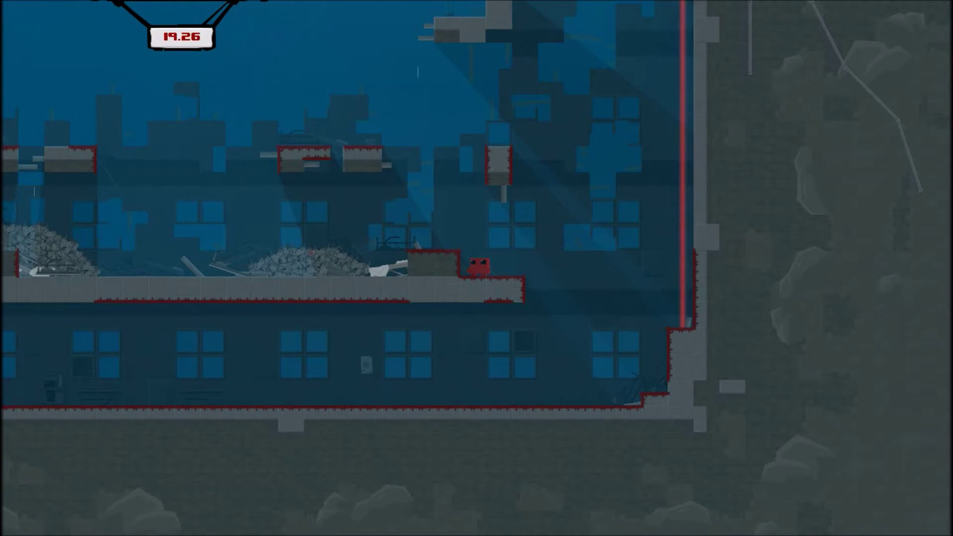
key(Right)
key(space)
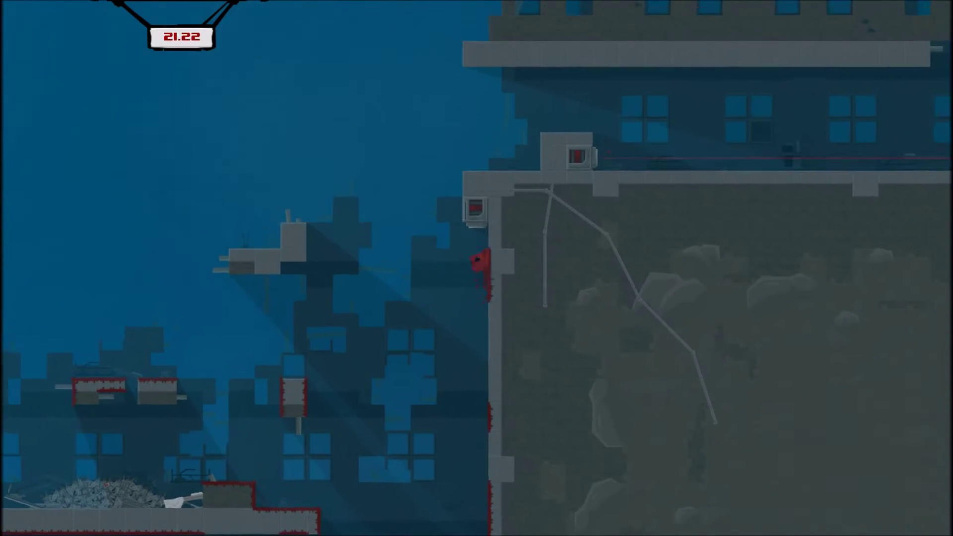
key(space)
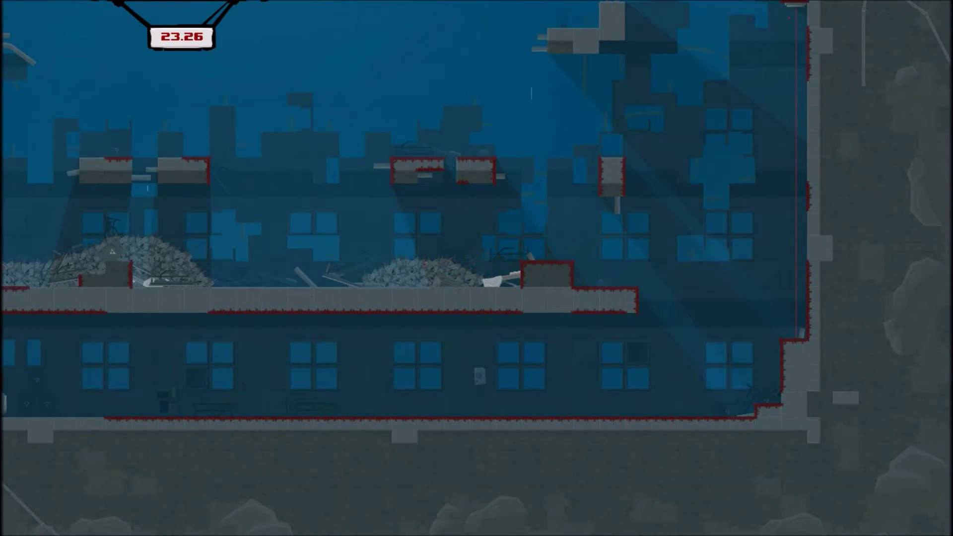
- After respawning, climb back past the tall wall onto the small hanging block
key(Right)
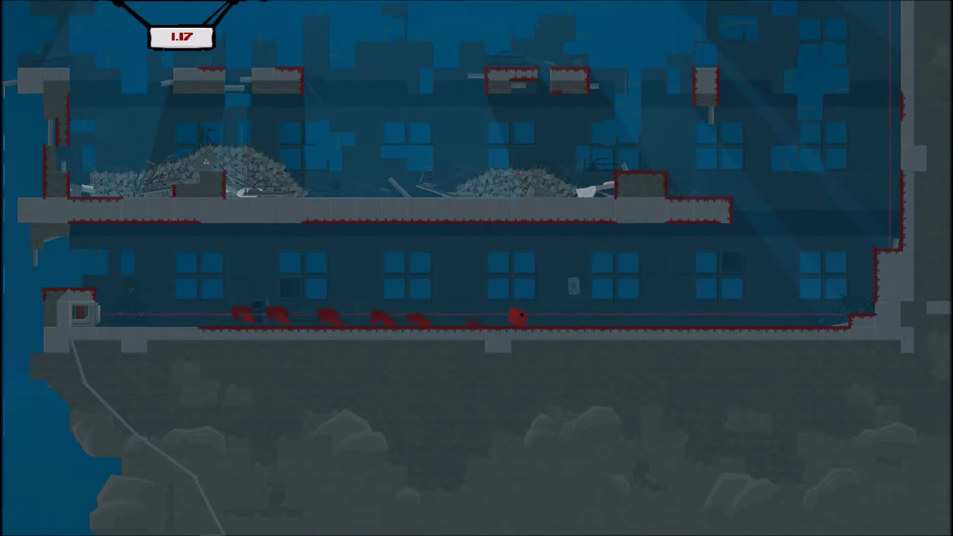
key(space)
key(space)
key(Left)
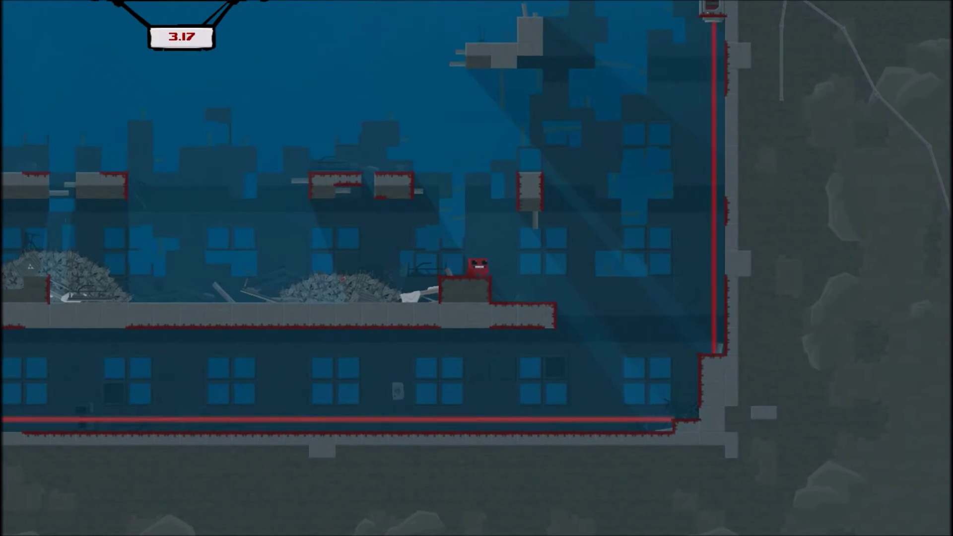
key(Right)
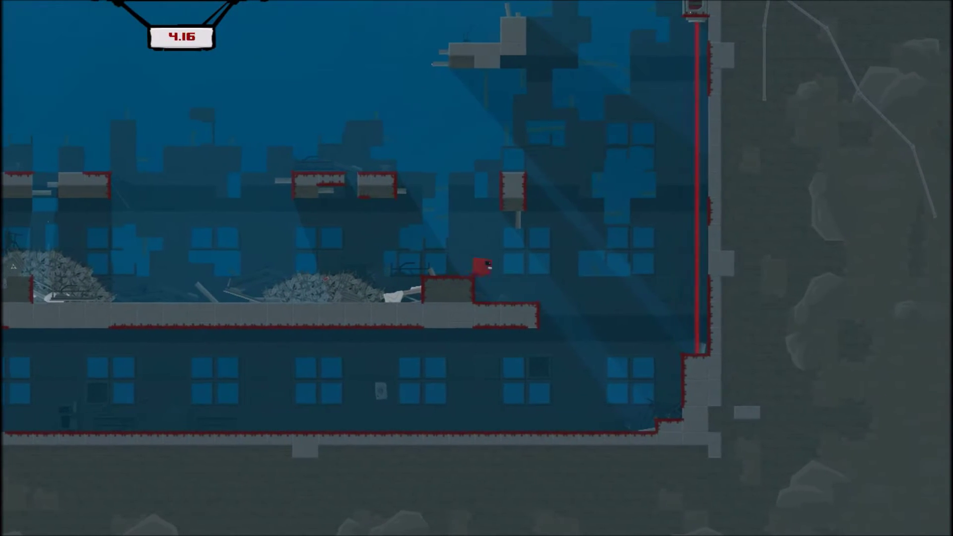
key(Right)
key(space)
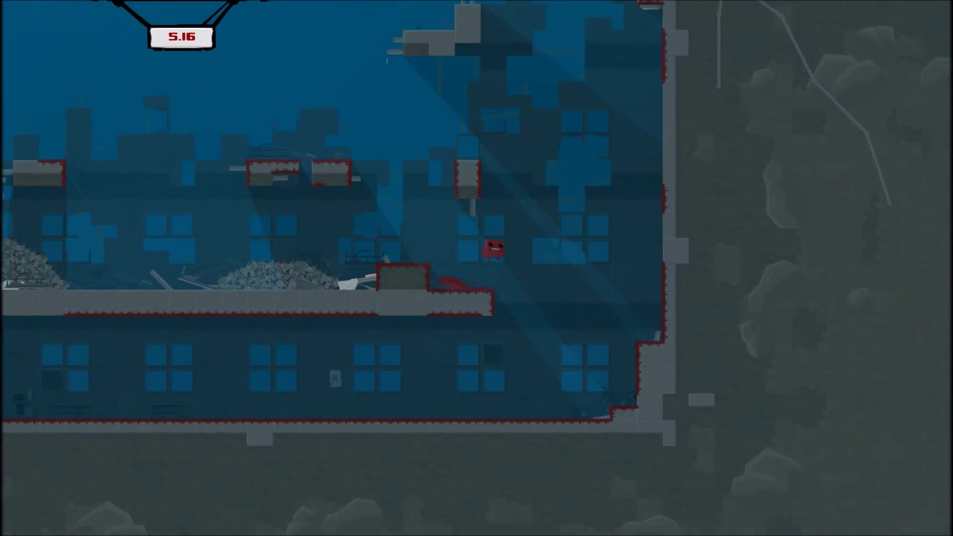
key(space)
key(Left)
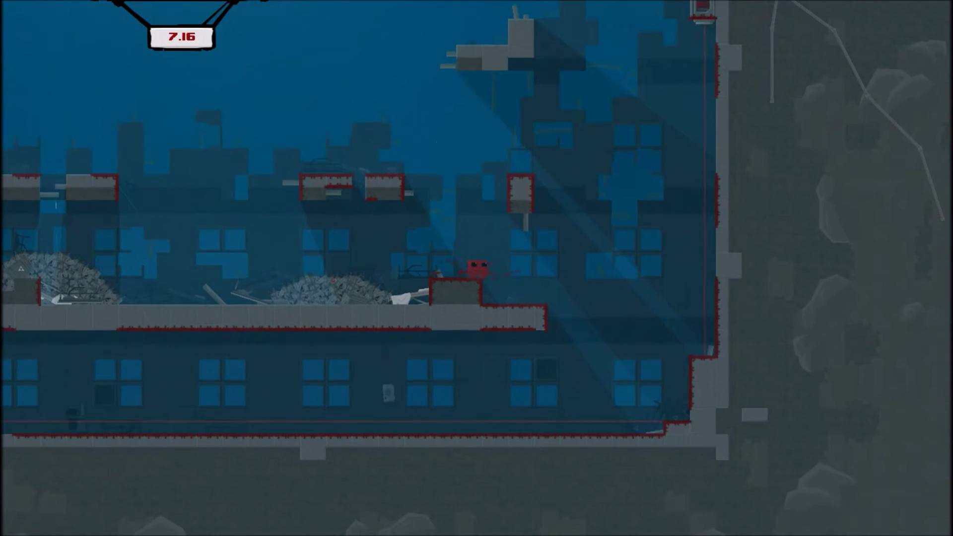
key(space)
key(Right)
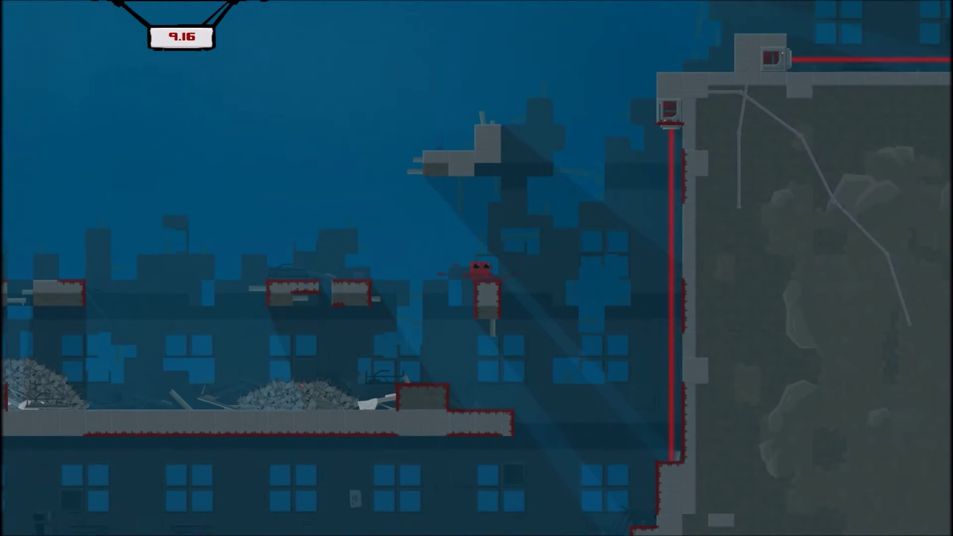
key(space)
key(space)
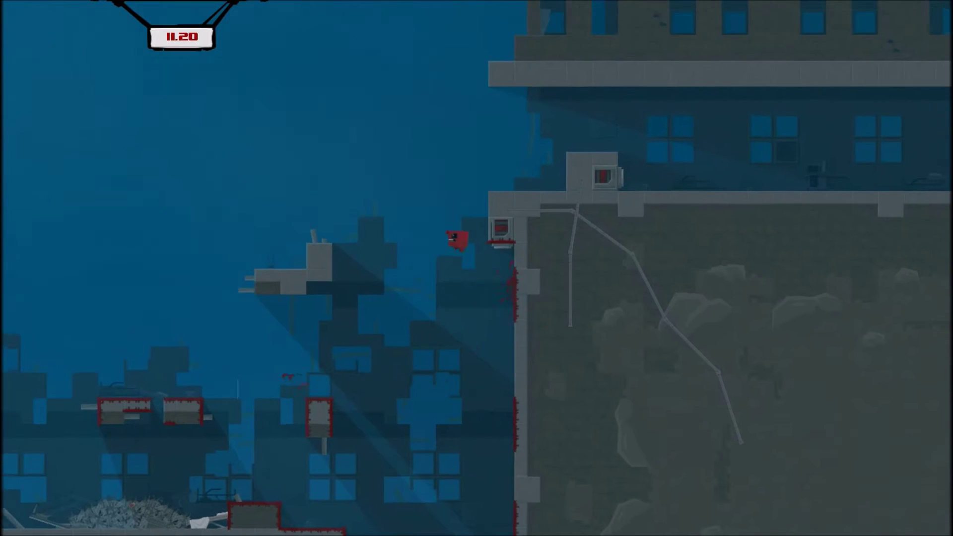
- Switch off the laser from its block, then jump the gap to Bandage Girl in 11.28
key(Left)
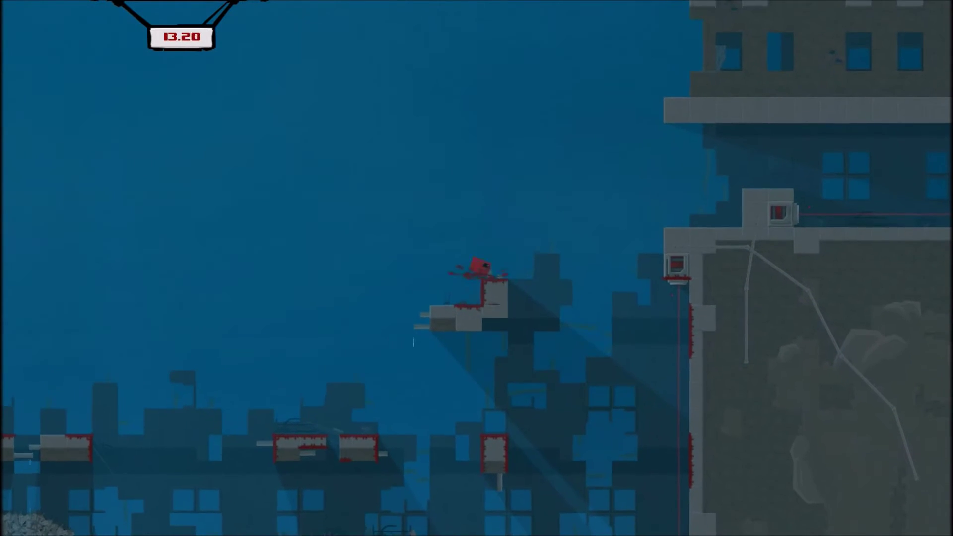
key(space)
key(Right)
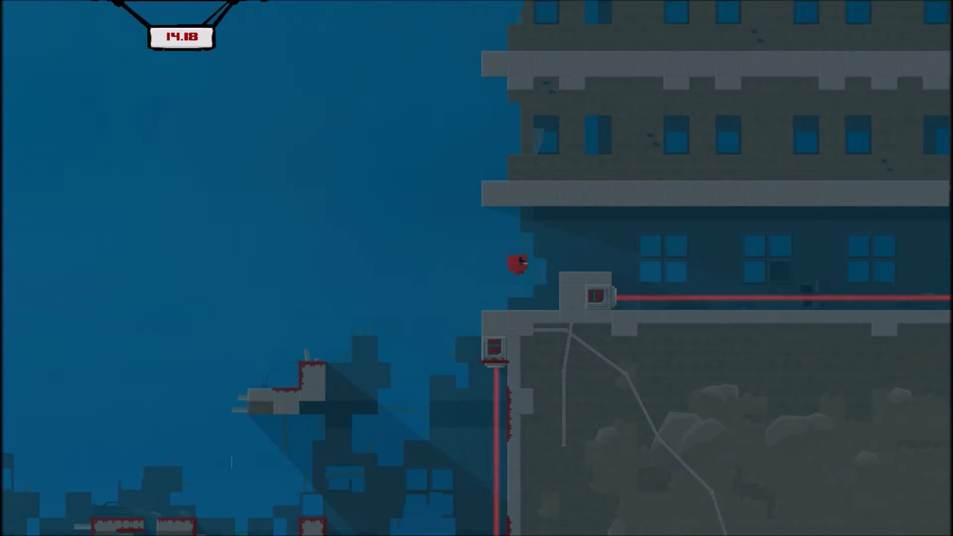
key(Right)
key(space)
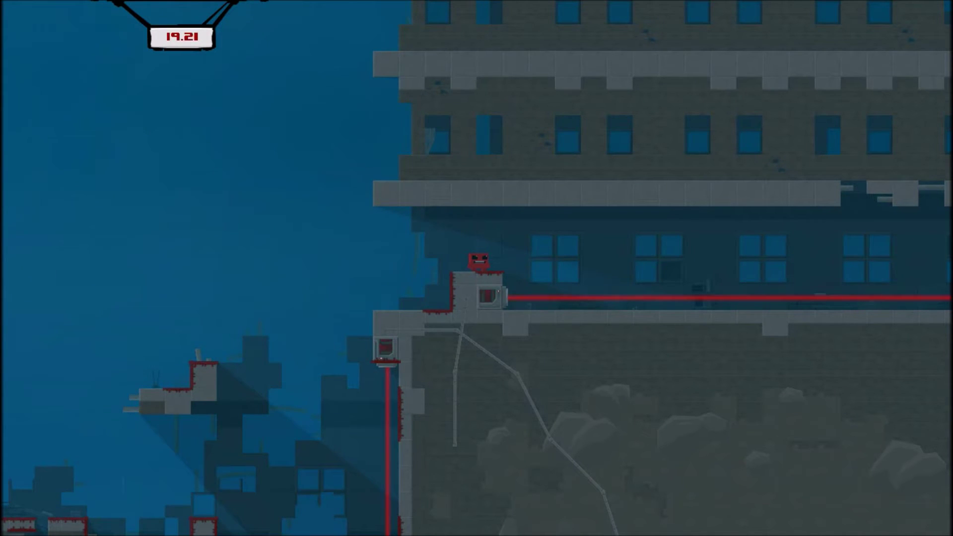
key(Right)
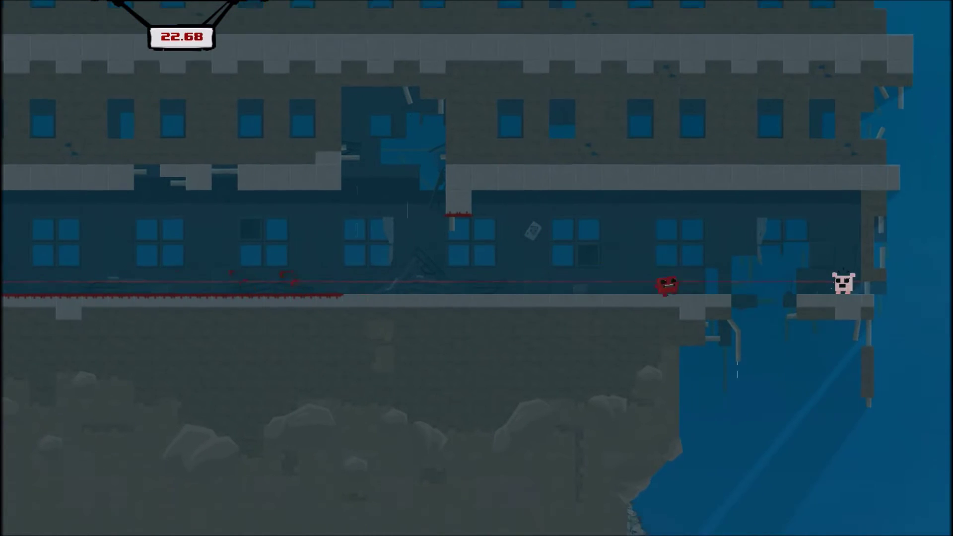
key(space)
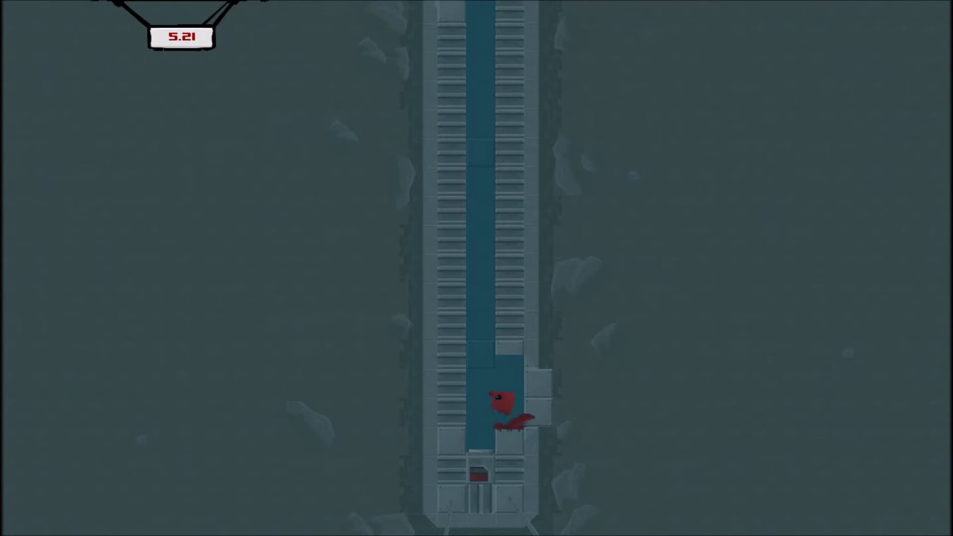
- Wall-jump up the Worm Food laser shaft over several respawned attempts
key(space)
key(space)
key(space)
key(space)
key(space)
key(space)
key(space)
key(space)
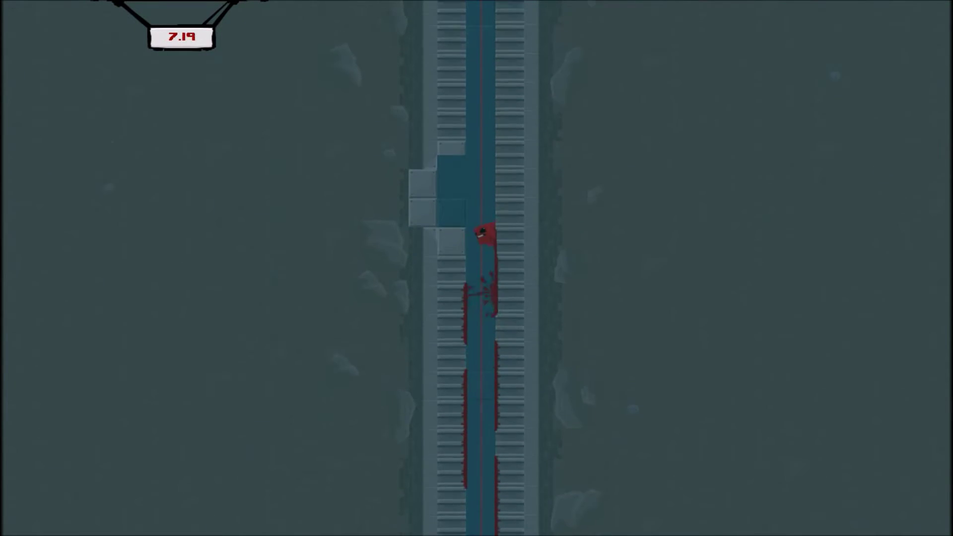
key(space)
key(space)
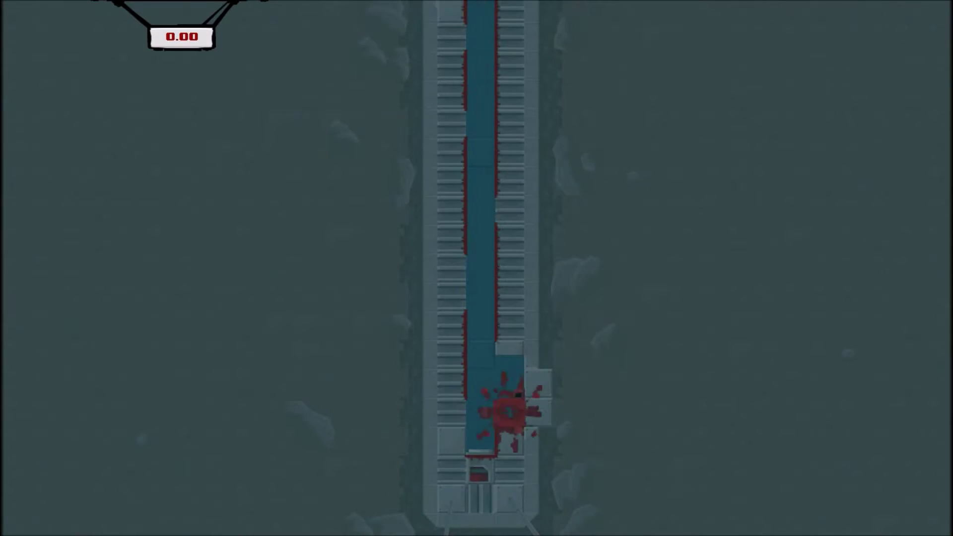
key(space)
key(space)
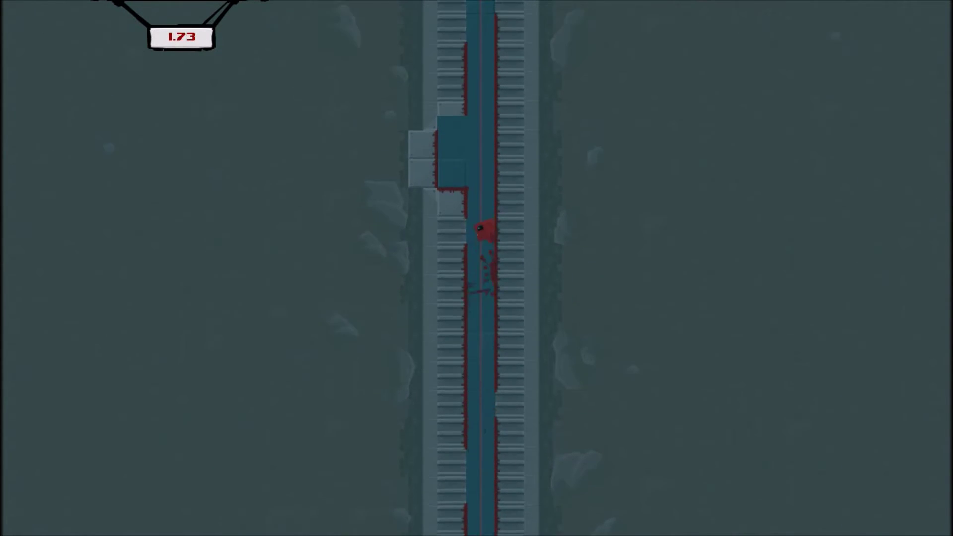
key(space)
key(space)
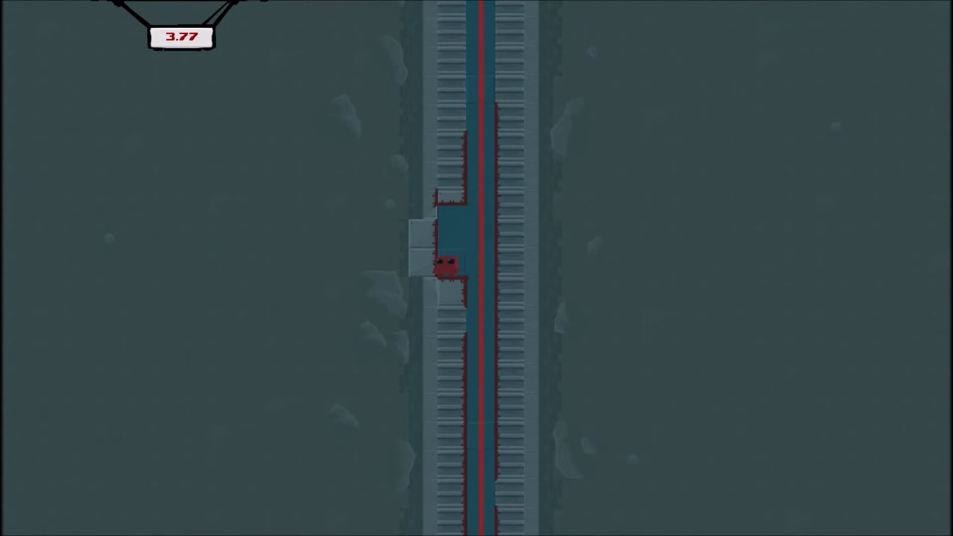
key(space)
key(space)
key(space)
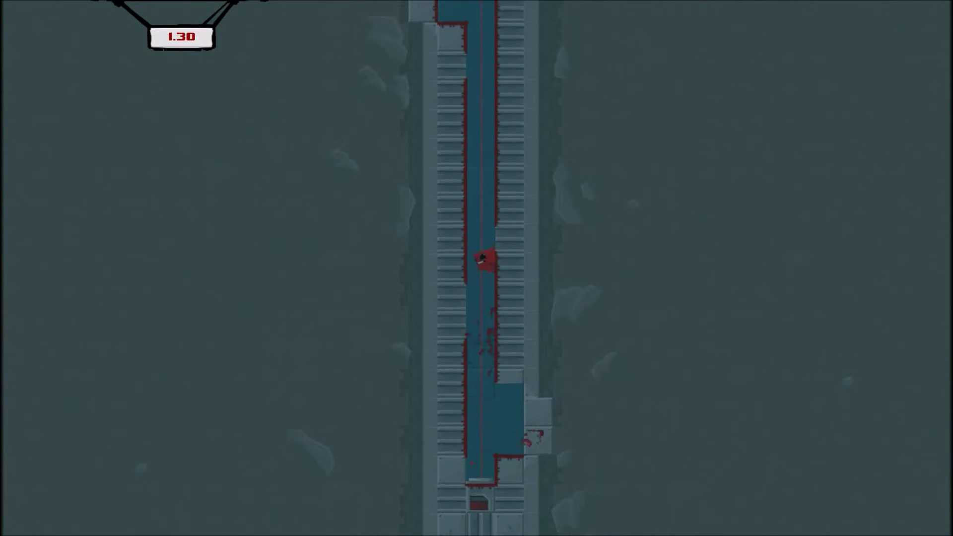
key(space)
key(space)
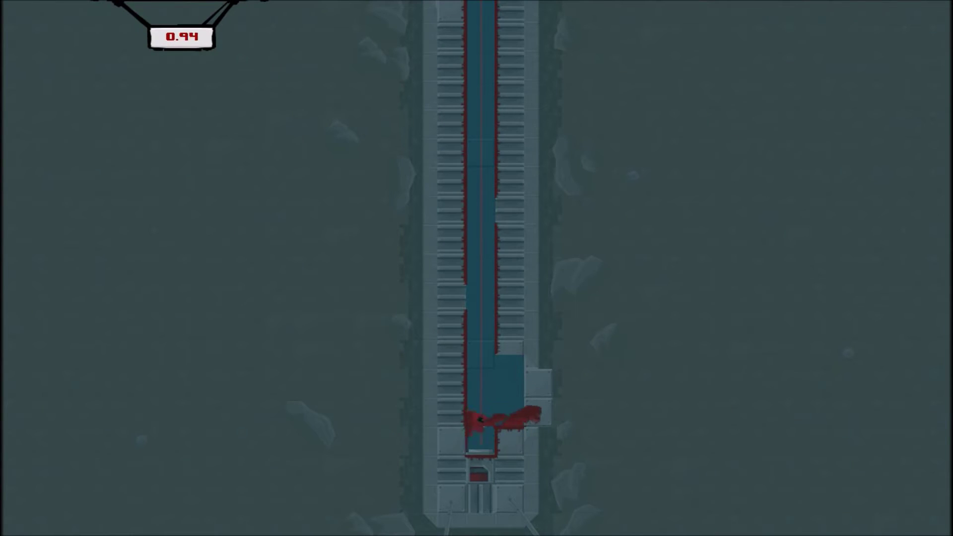
- Climb from the shaft floor to the left alcove and try crossing back into the shaft
key(space)
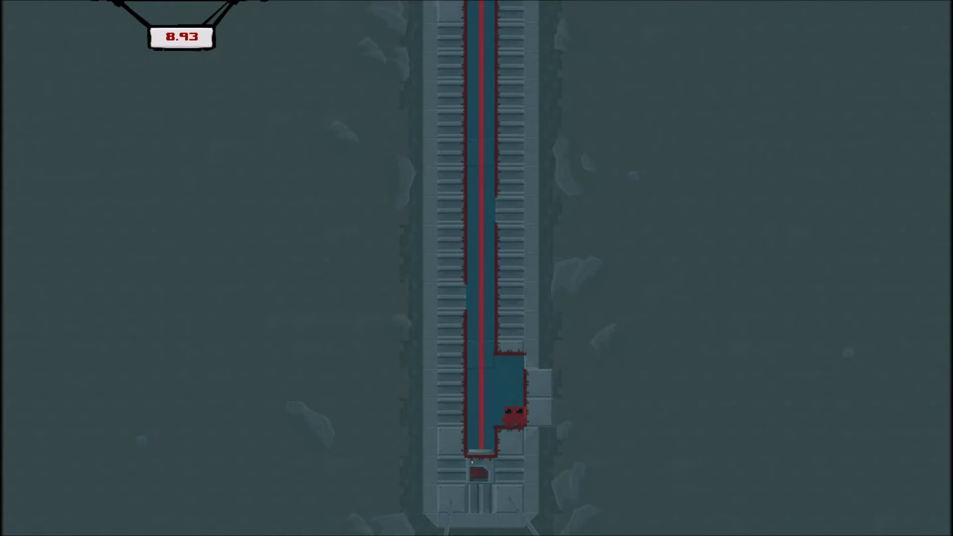
key(space)
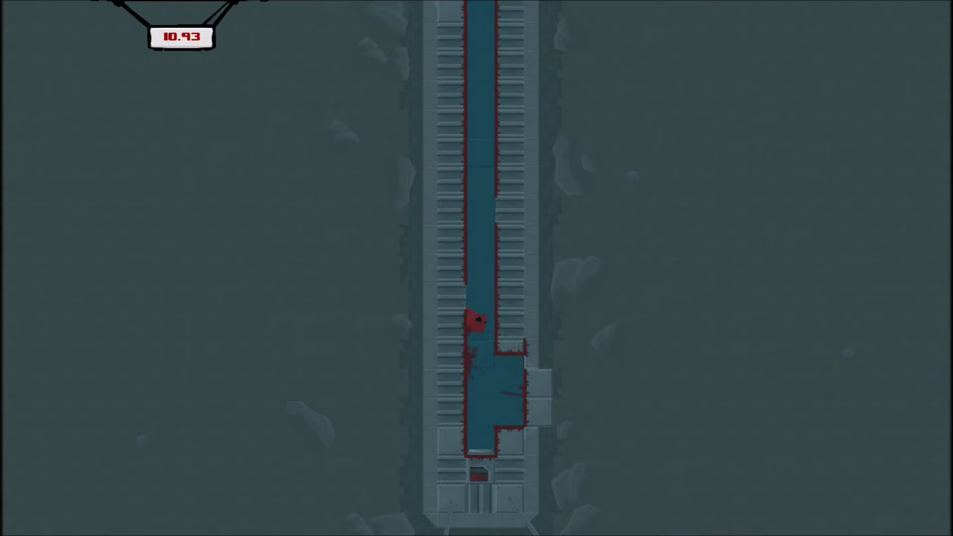
key(space)
key(space)
key(space)
key(Left)
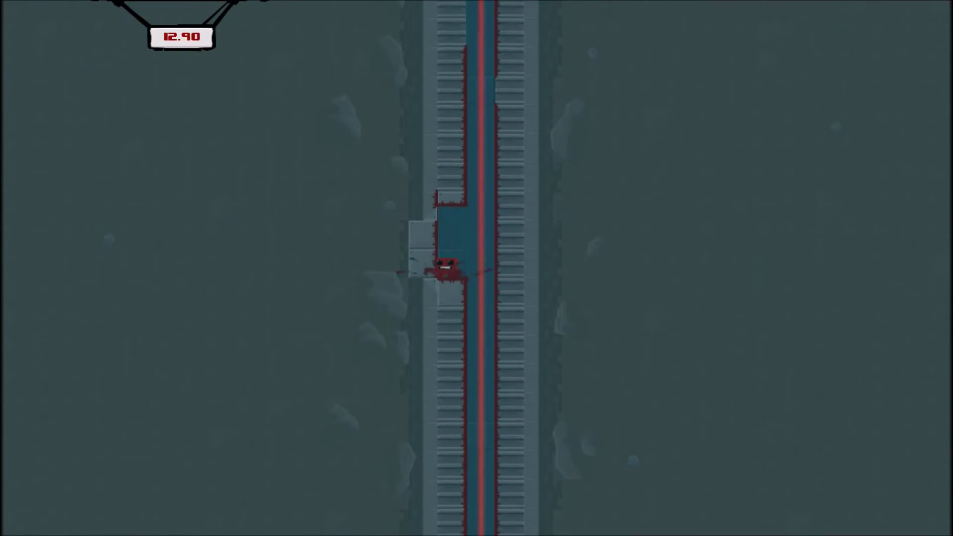
key(space)
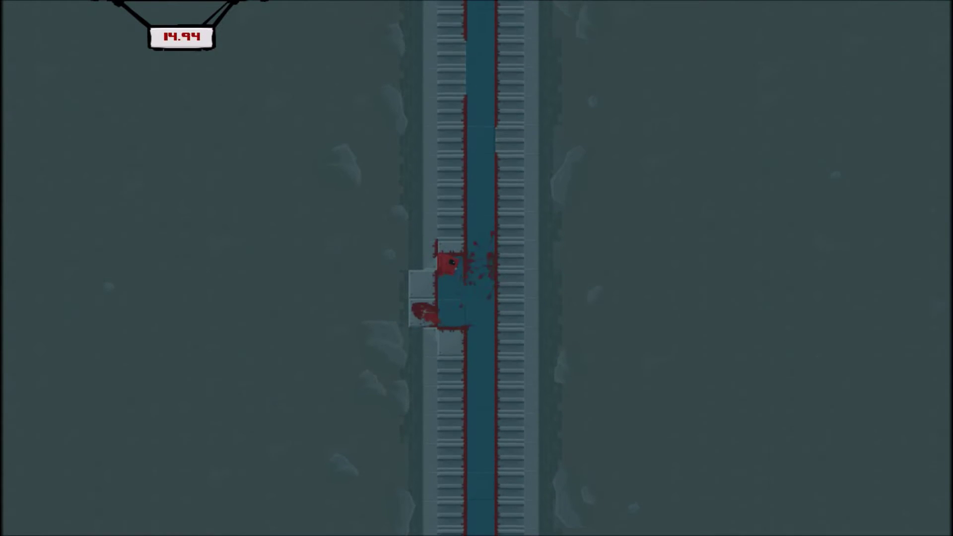
key(Right)
key(Left)
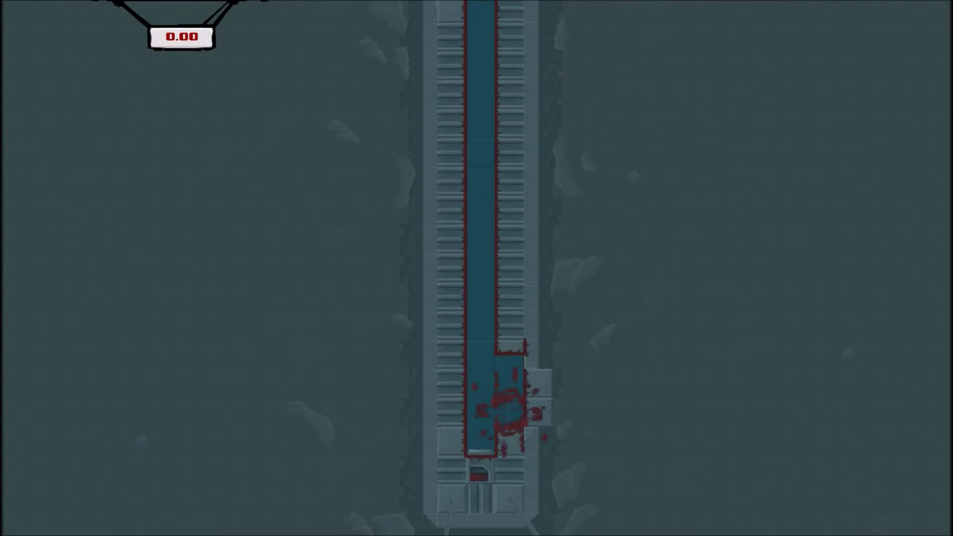
- Retry the climb from the bottom alcove, wall-jumping up the shaft walls again
key(space)
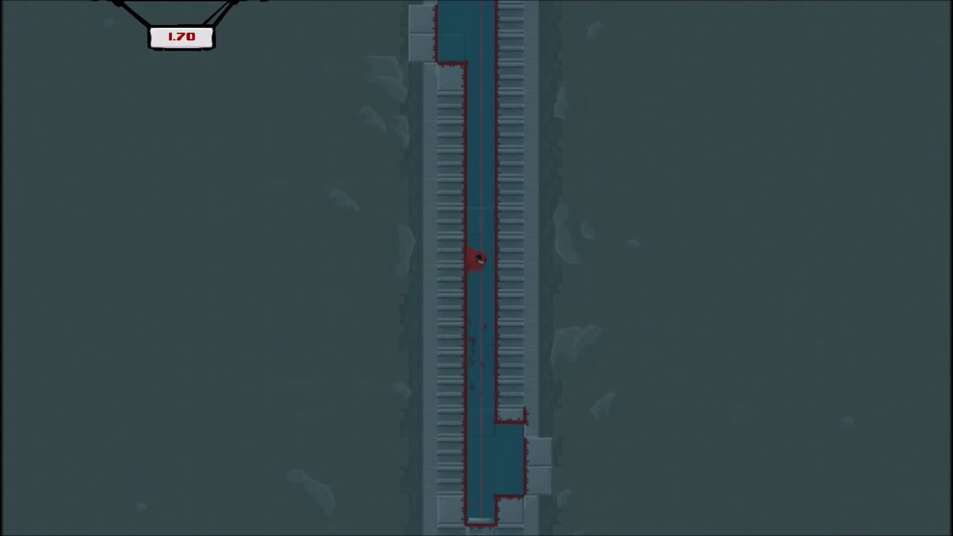
key(space)
key(space)
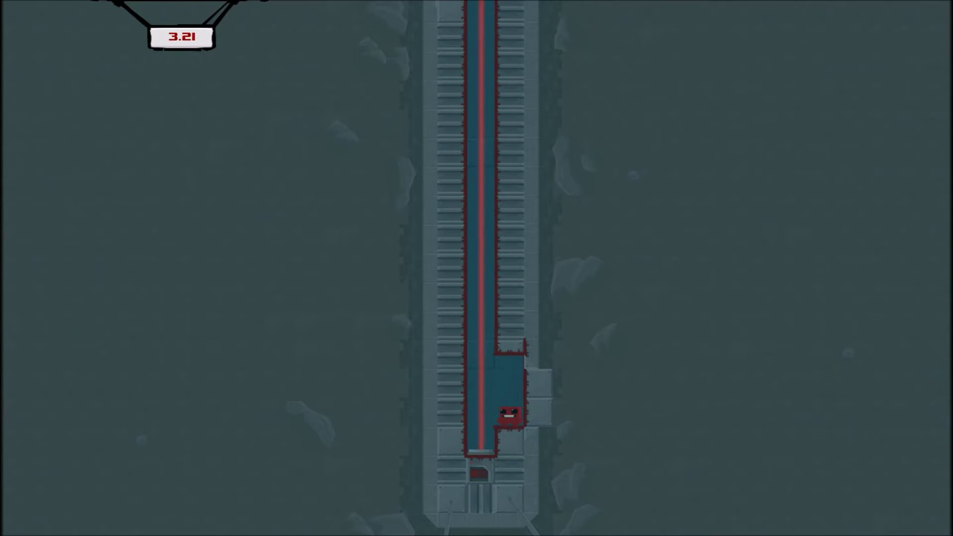
key(space)
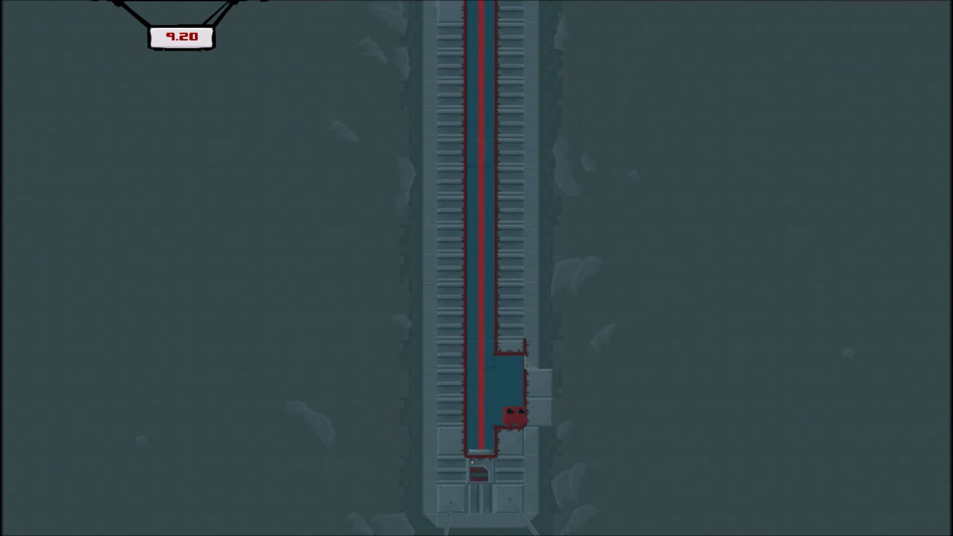
key(space)
key(space)
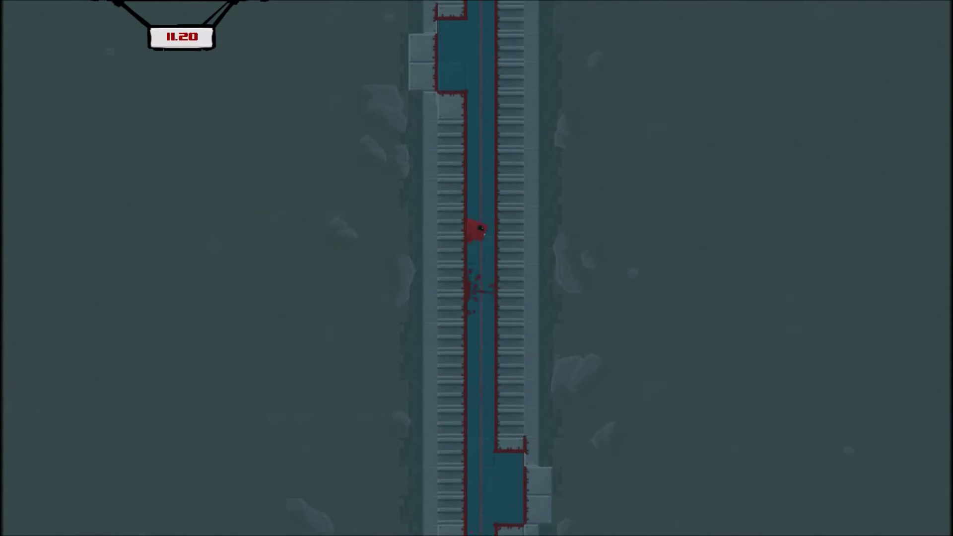
key(space)
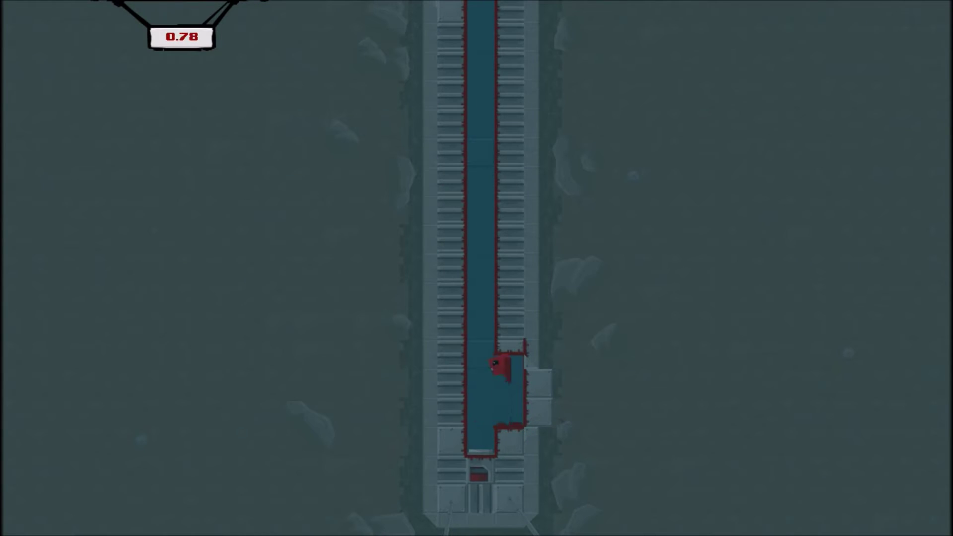
key(Right)
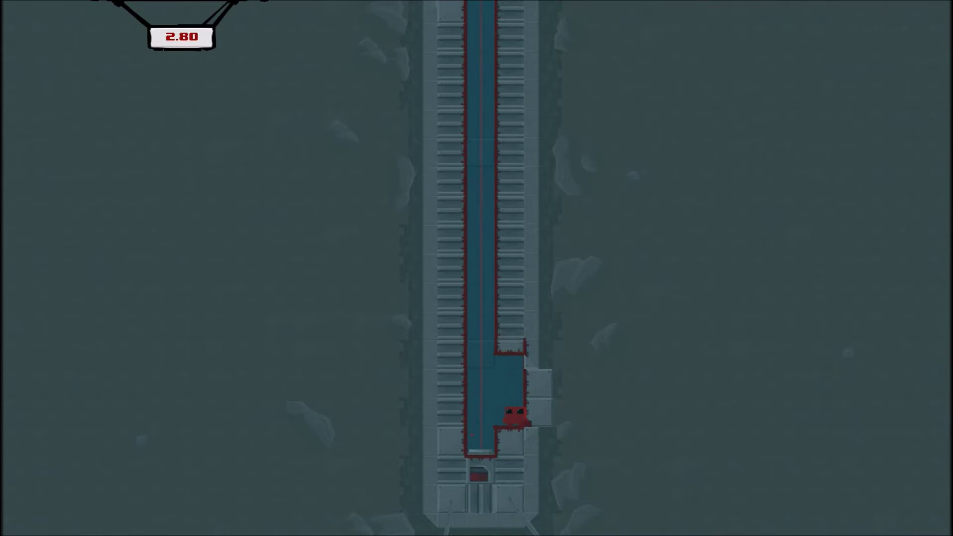
key(Left)
key(space)
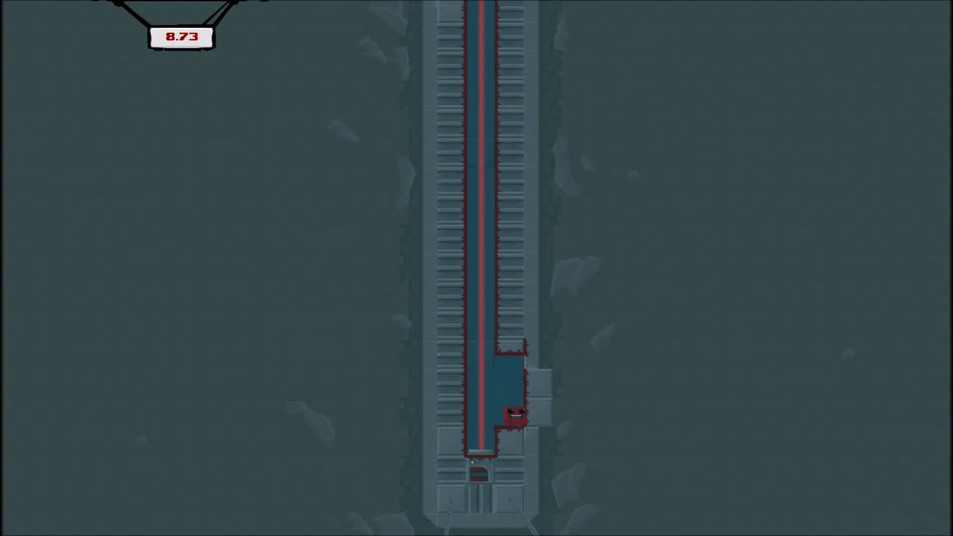
key(Left)
key(space)
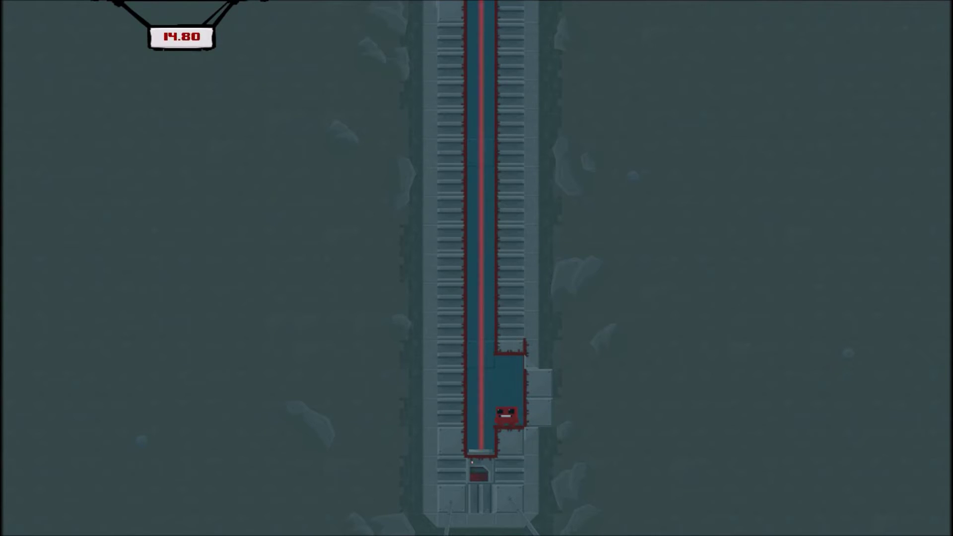
key(Left)
key(space)
key(Right)
key(Left)
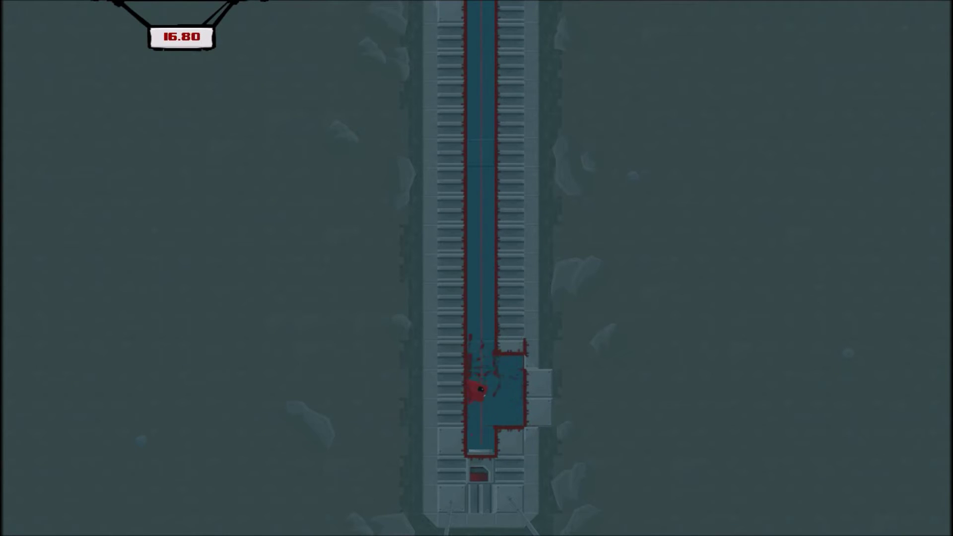
key(Right)
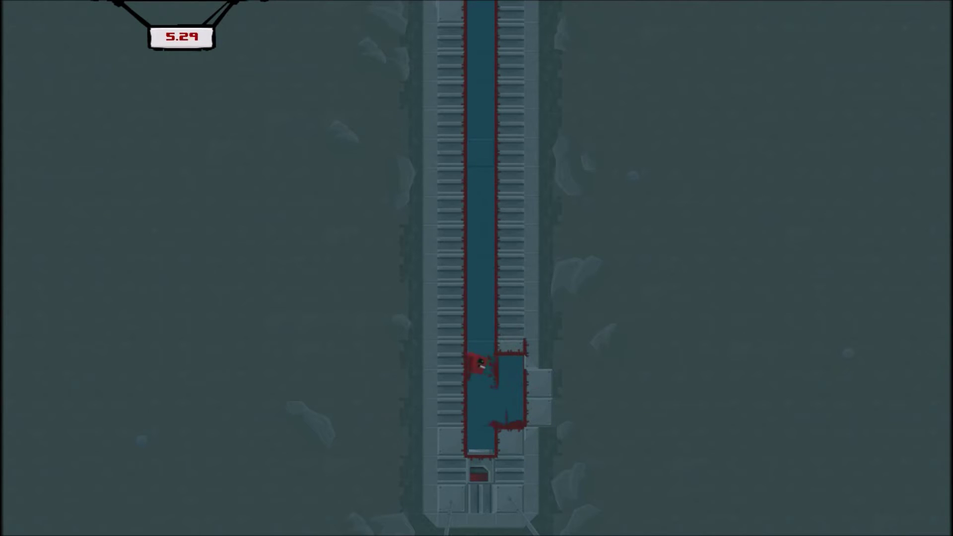
key(space)
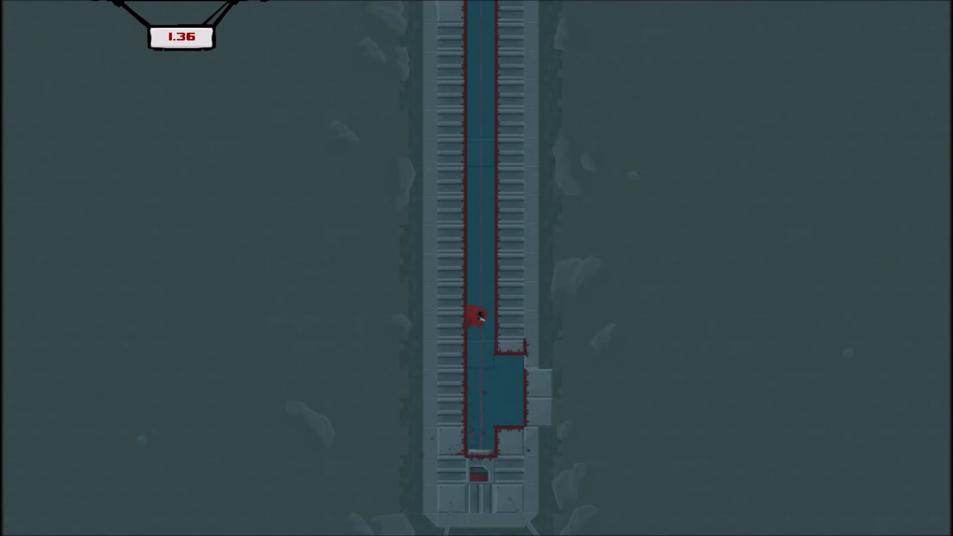
key(space)
key(space)
key(Right)
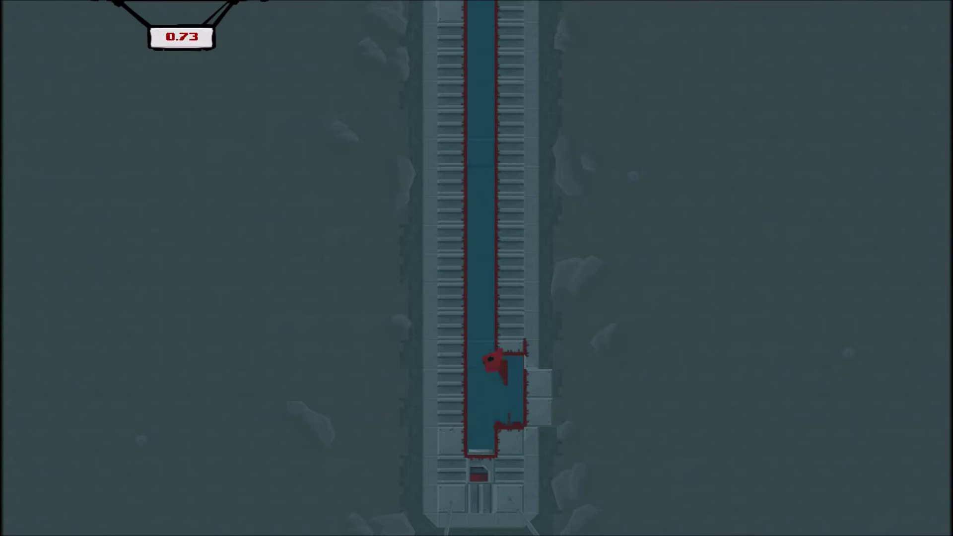
key(space)
key(space)
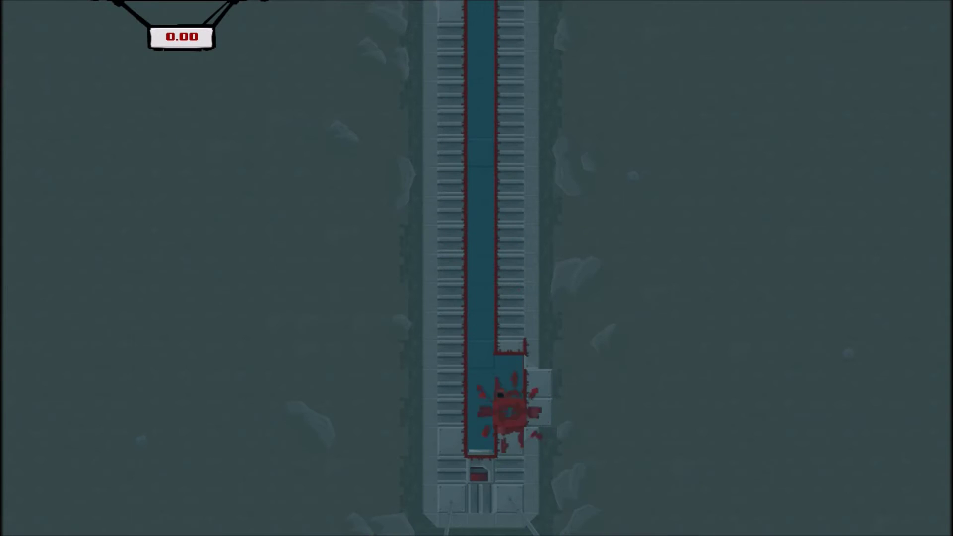
key(space)
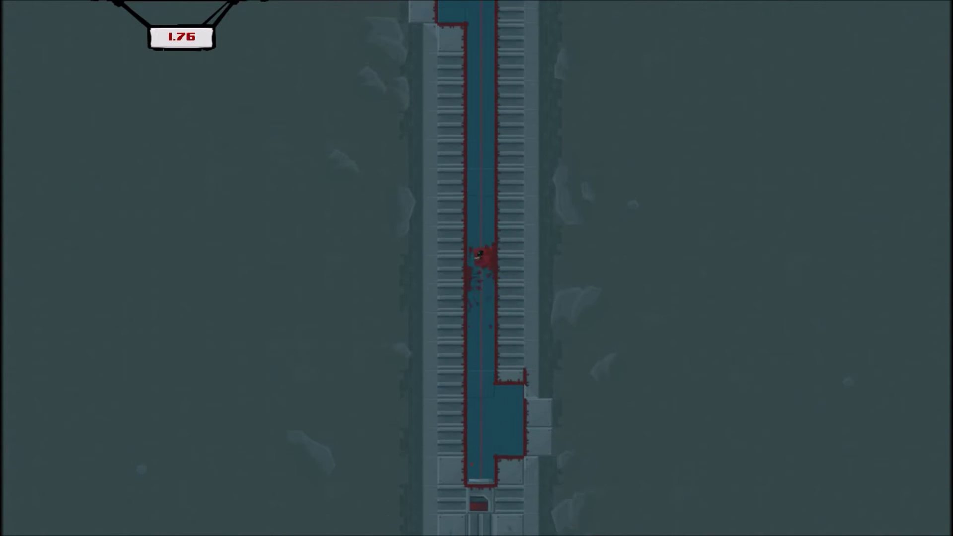
key(space)
key(space)
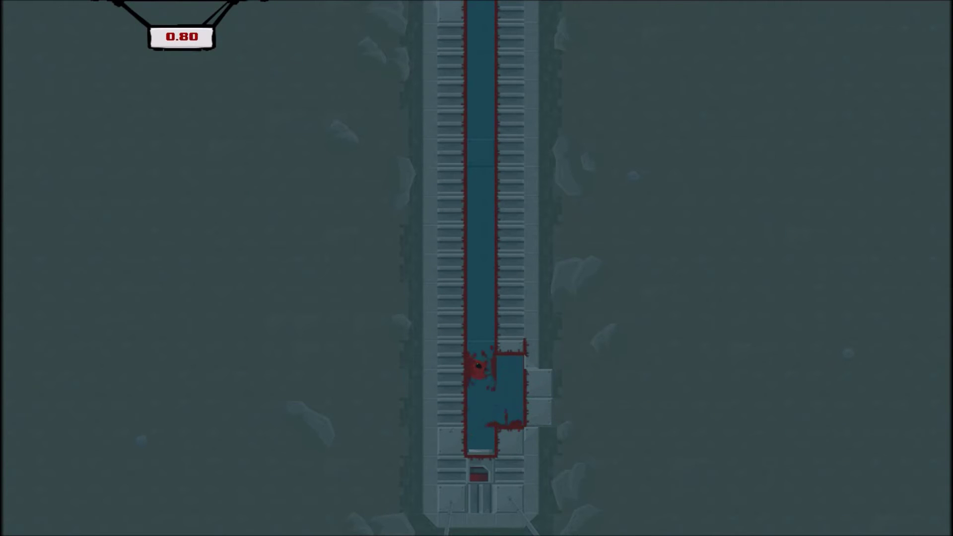
key(space)
key(space)
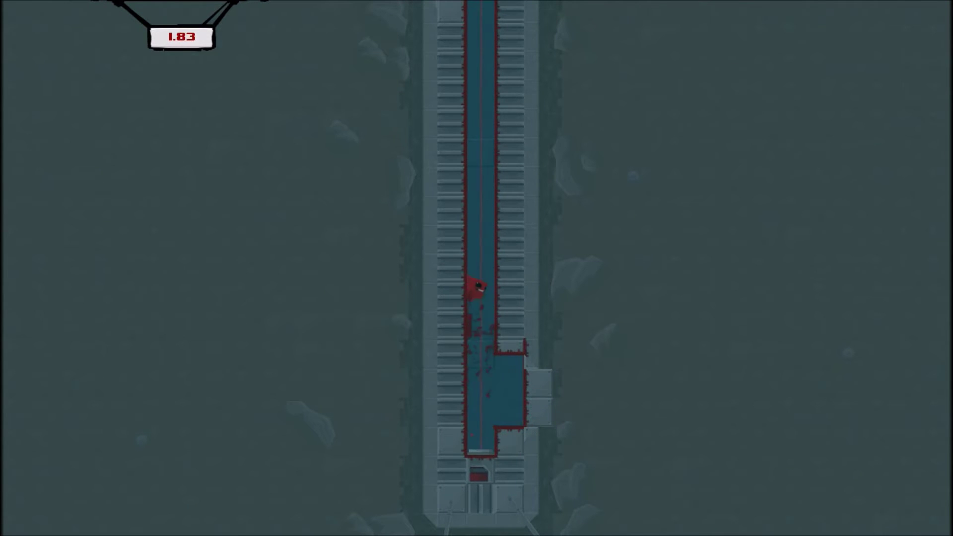
key(space)
key(space)
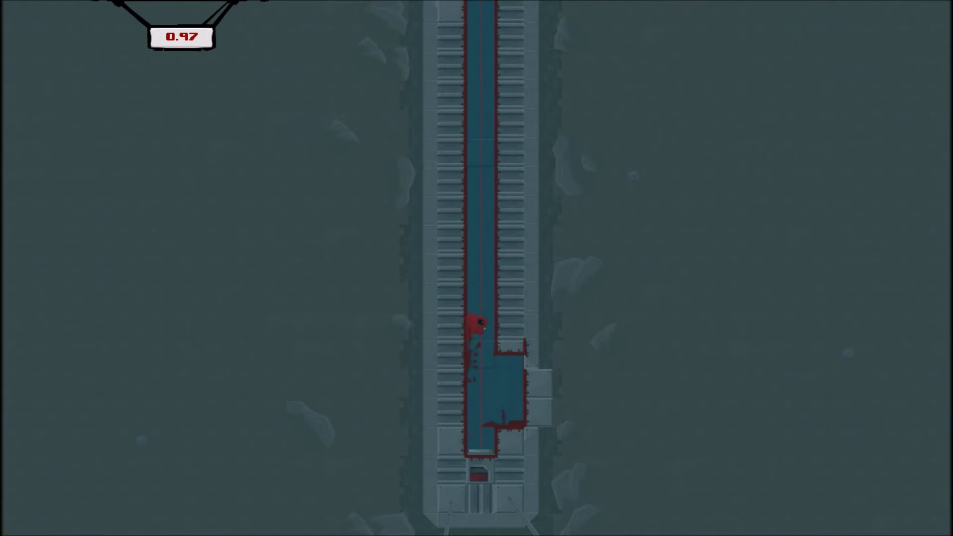
key(space)
key(space)
key(space)
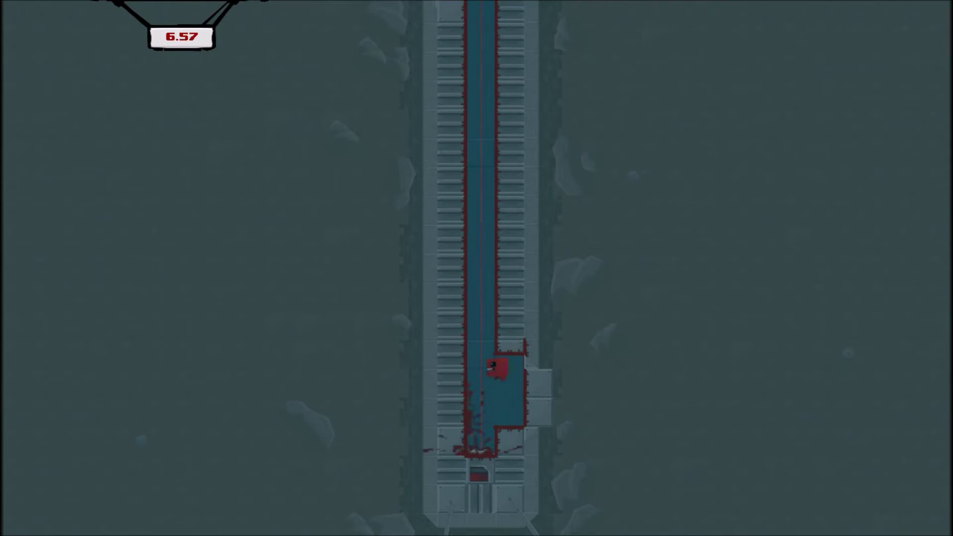
key(Left)
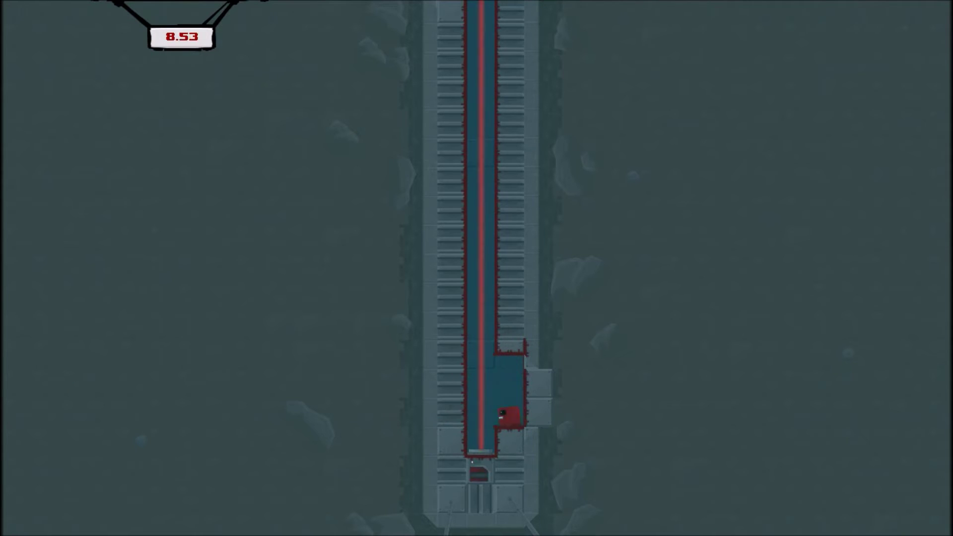
key(Left)
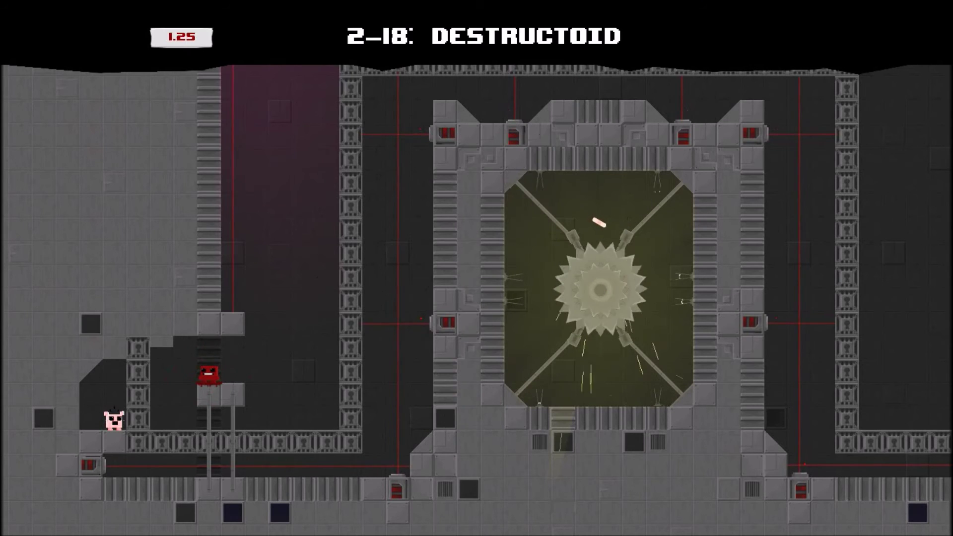
- In Destructoid, cross the first gap and wall-jump up the pillar
key(Right)
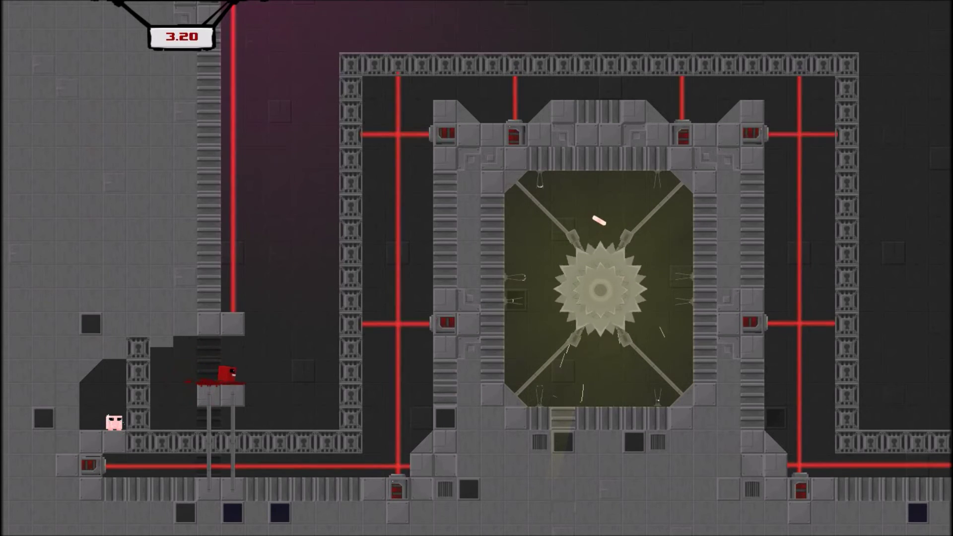
key(Right)
key(space)
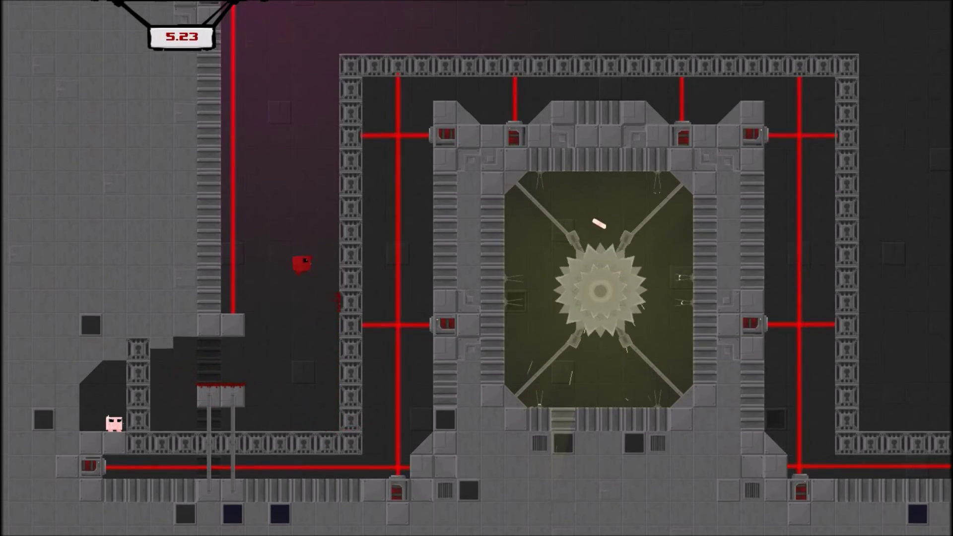
key(space)
key(space)
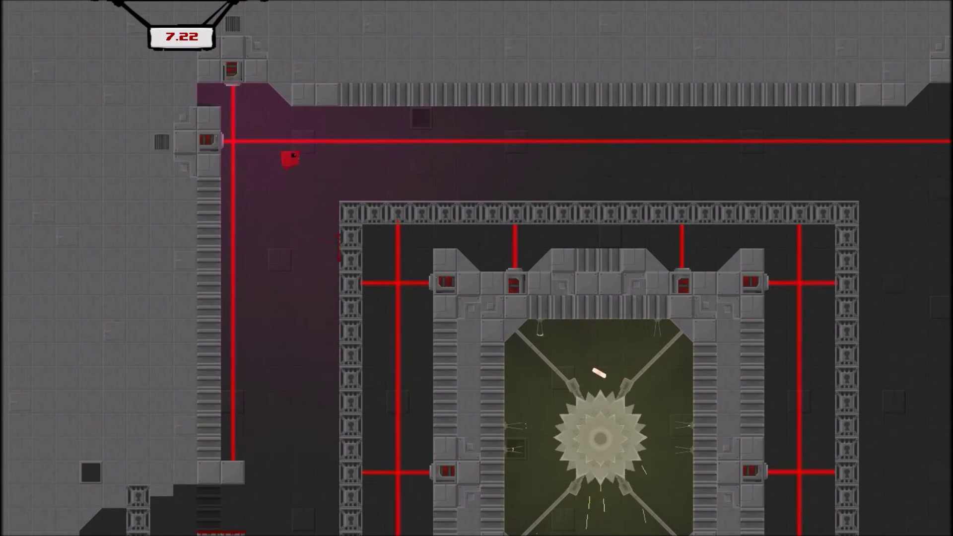
key(space)
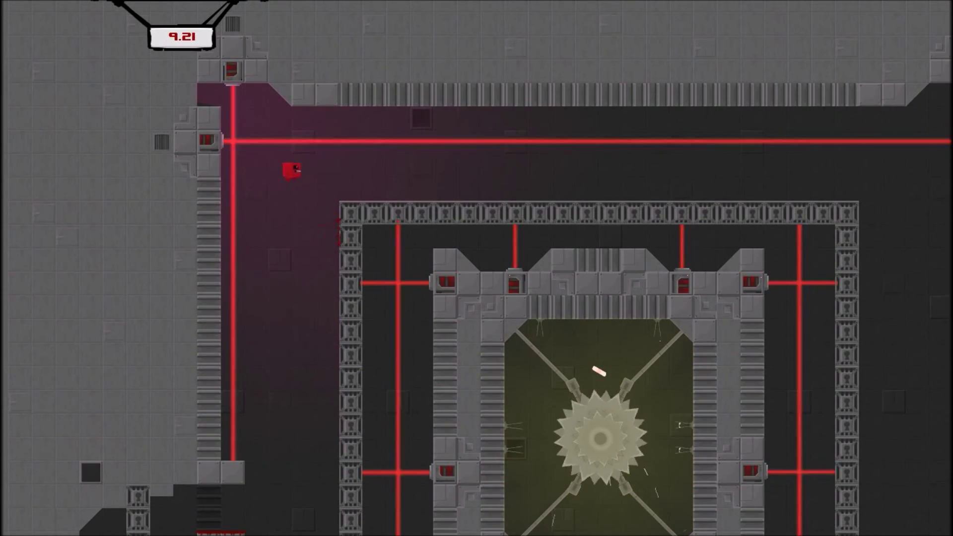
key(space)
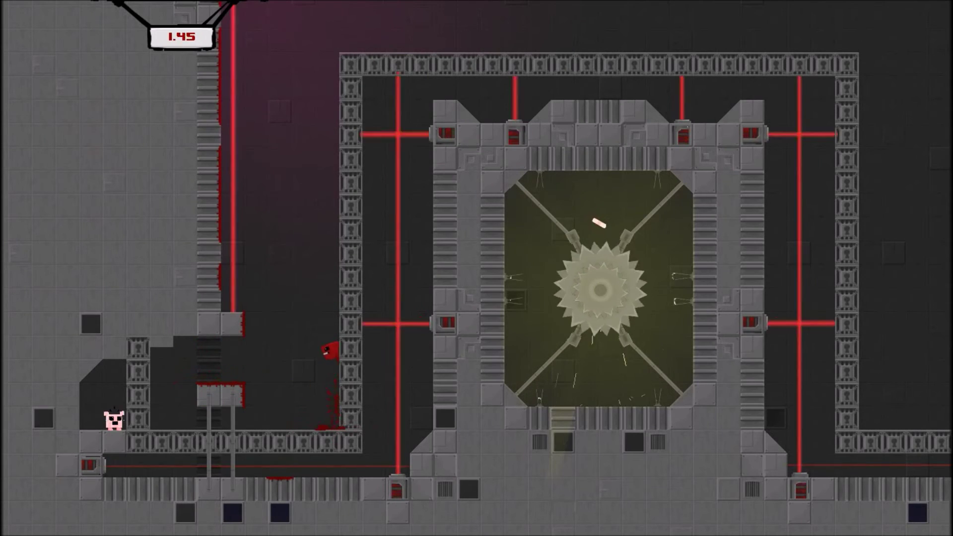
- Climb the left wall, cross the structure's top and grab the key
key(space)
key(space)
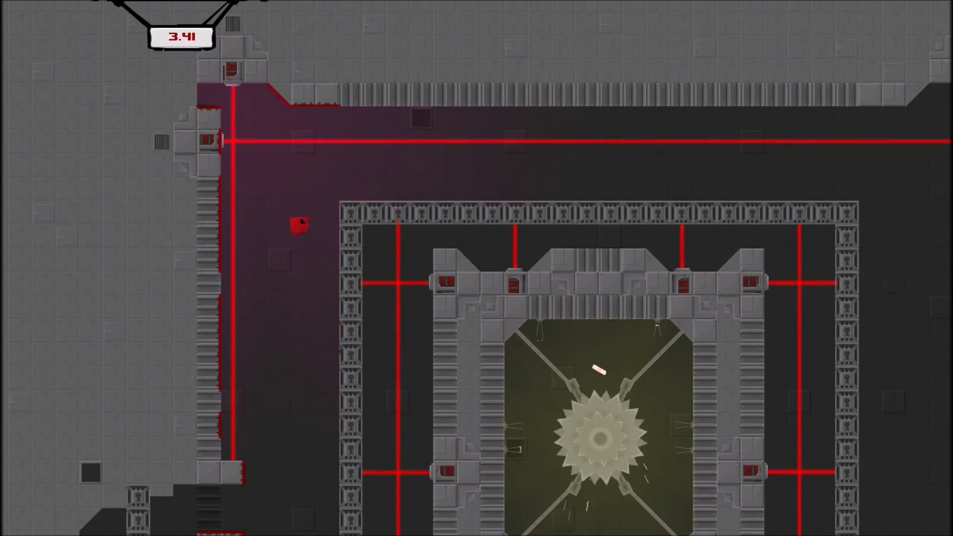
key(space)
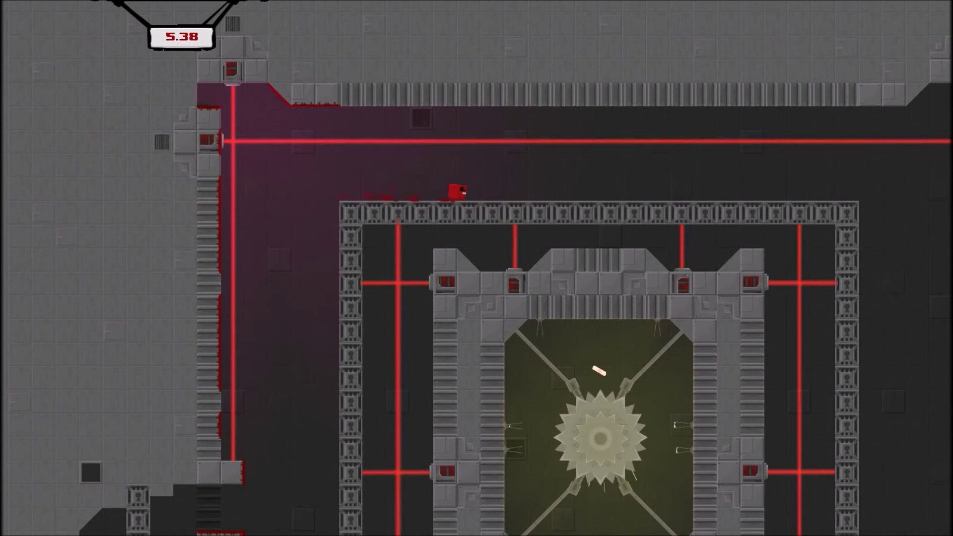
key(Right)
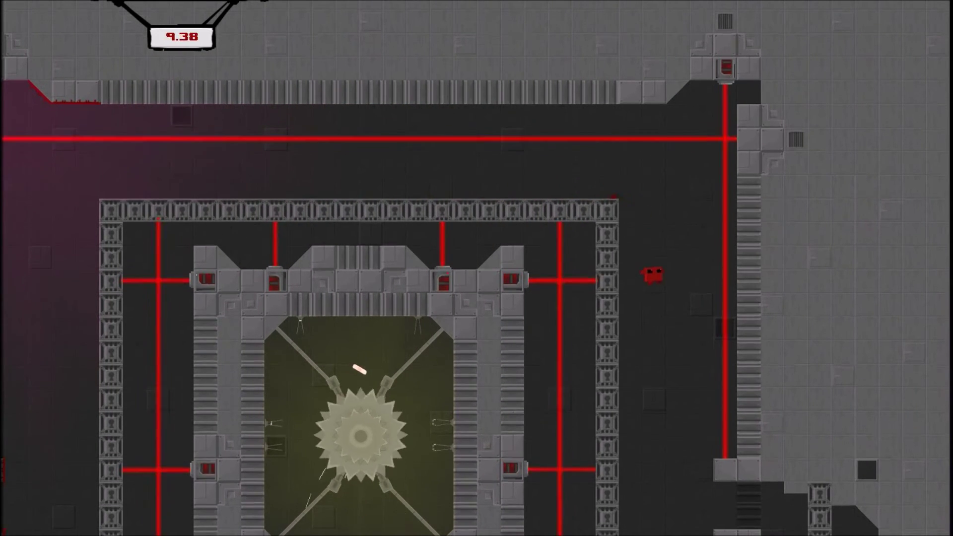
key(Left)
key(Right)
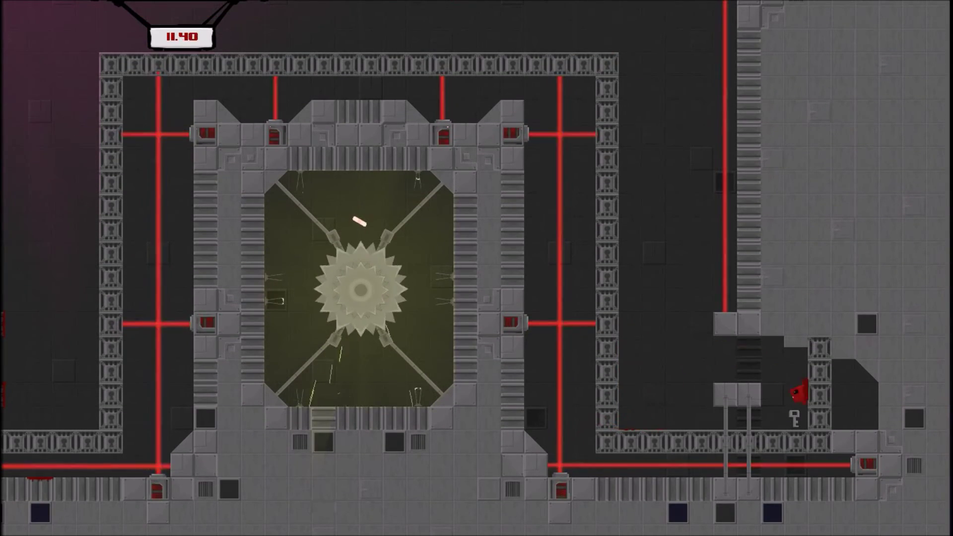
key(Left)
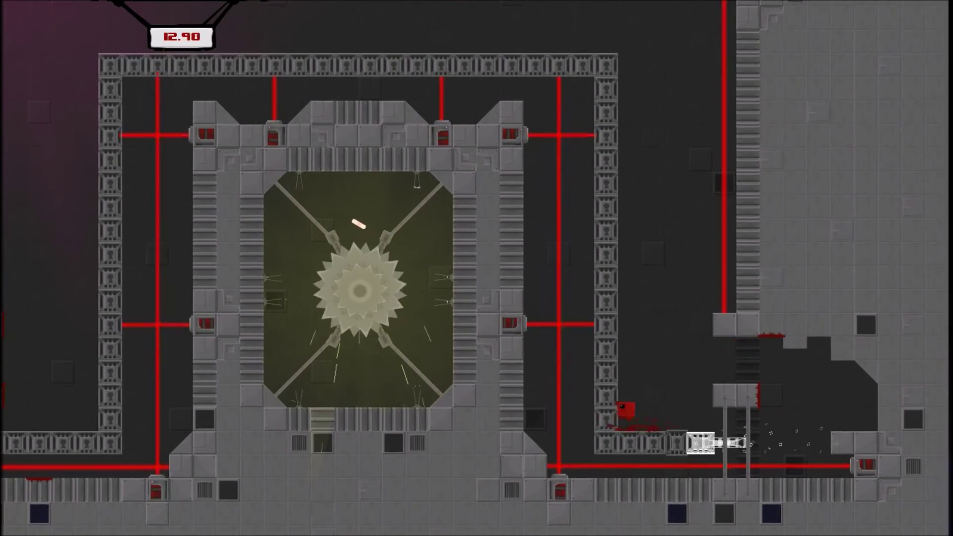
- Climb back up the structure's right wall and head left across the top
key(space)
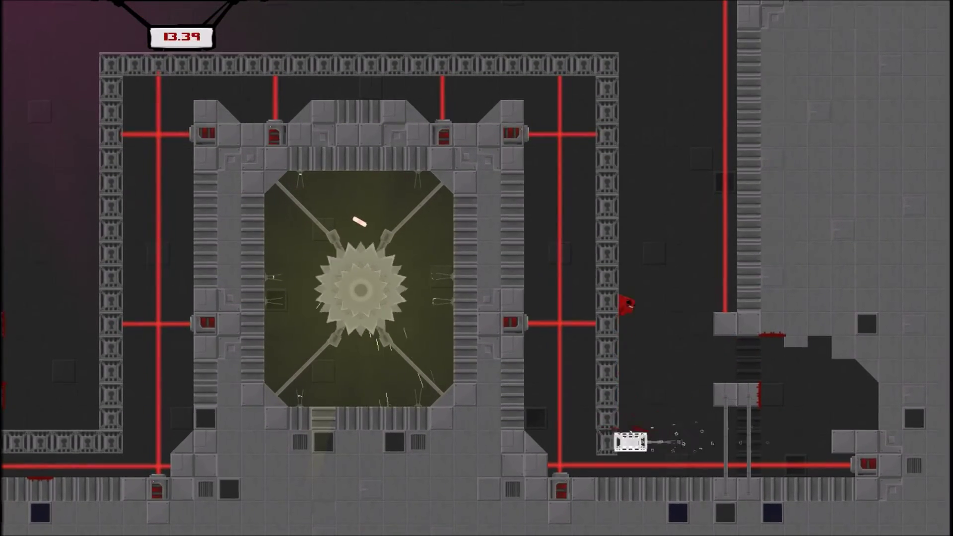
key(Right)
key(Left)
key(space)
key(Left)
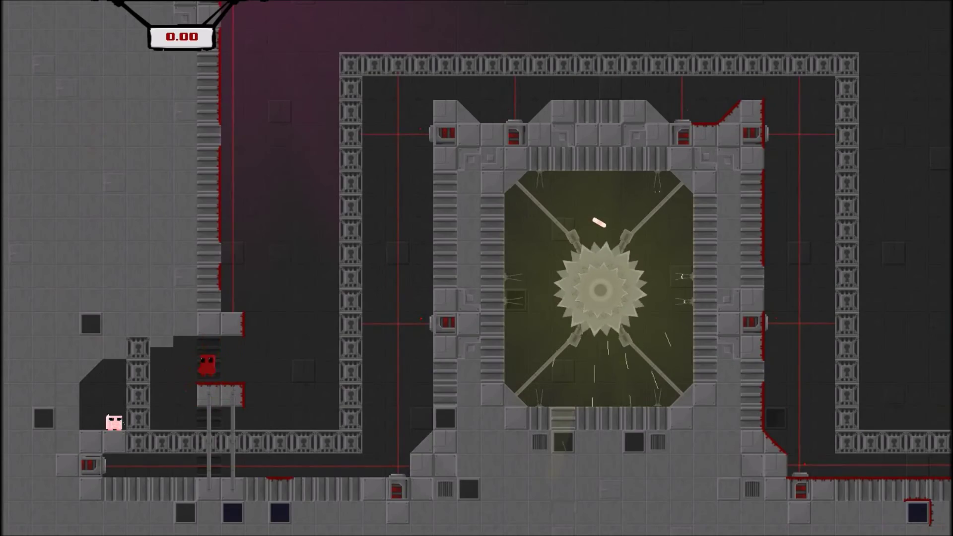
- Wall-jump up the structure's left wall and run right along its top
key(space)
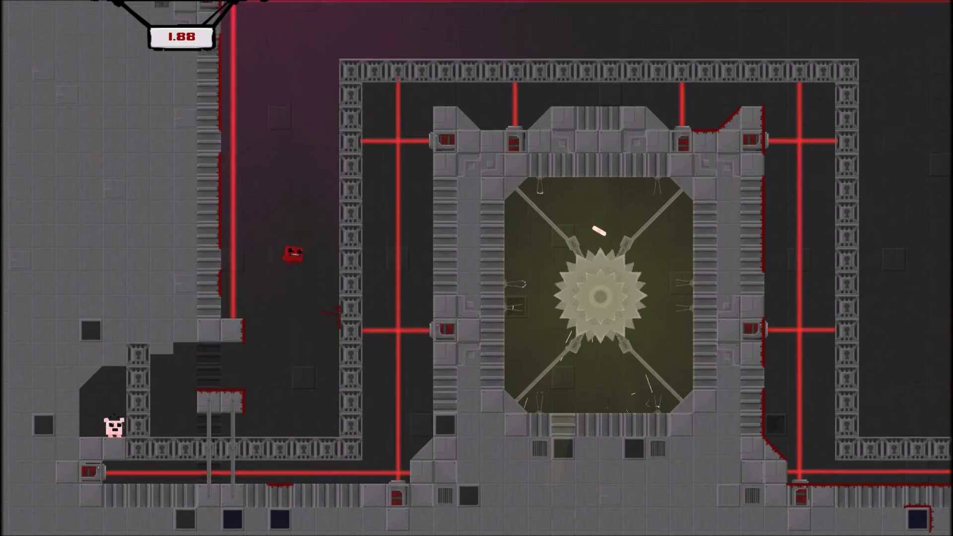
key(Right)
key(space)
key(Right)
key(space)
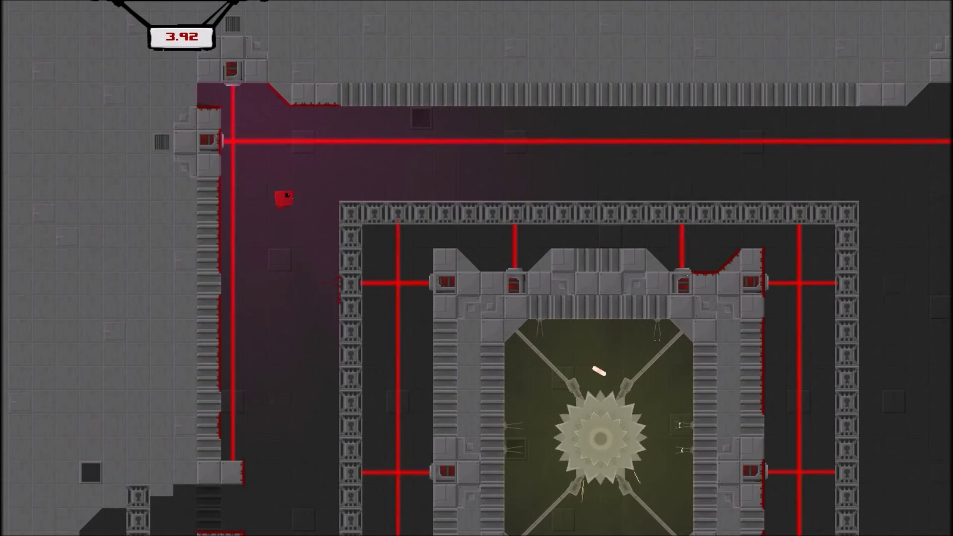
key(space)
key(Right)
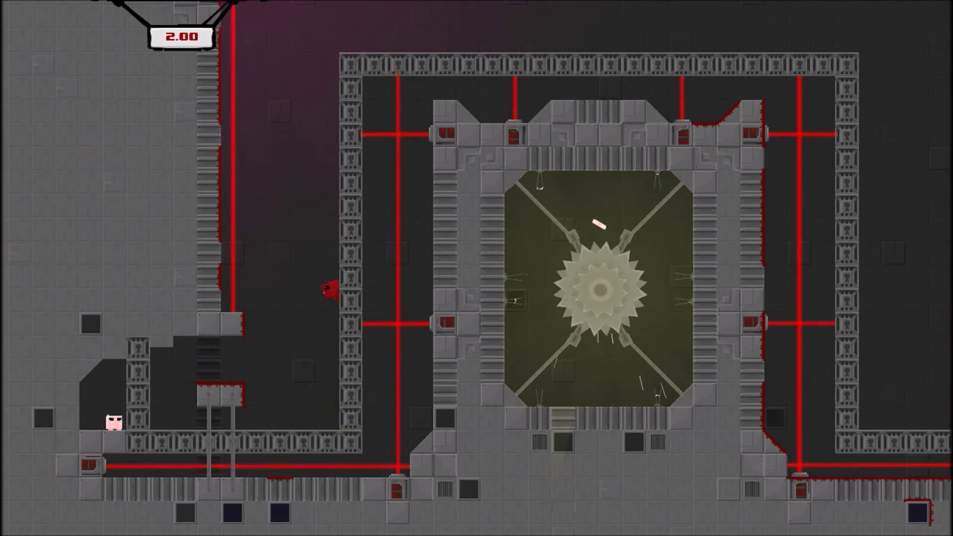
- Cross the top again, drop to the right floor and climb the right wall
key(space)
key(space)
key(space)
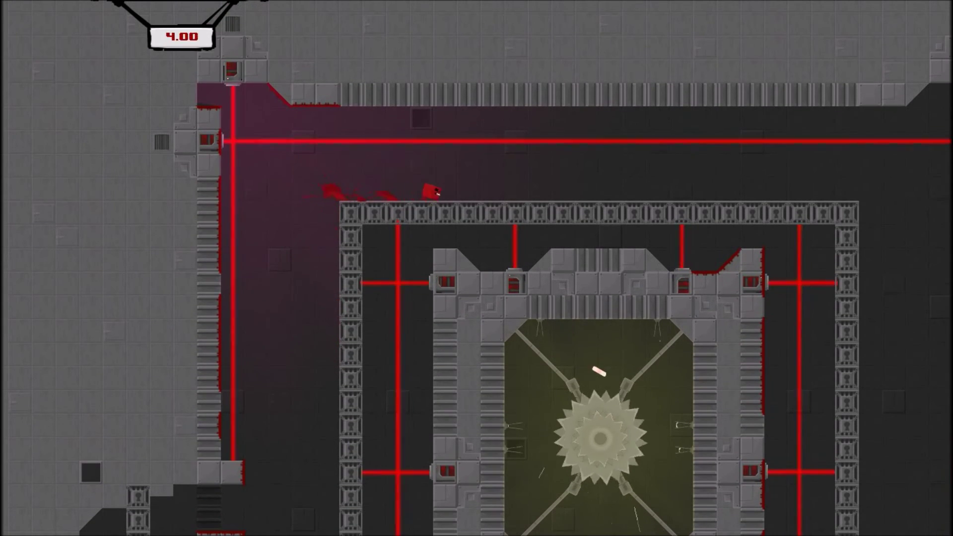
key(Right)
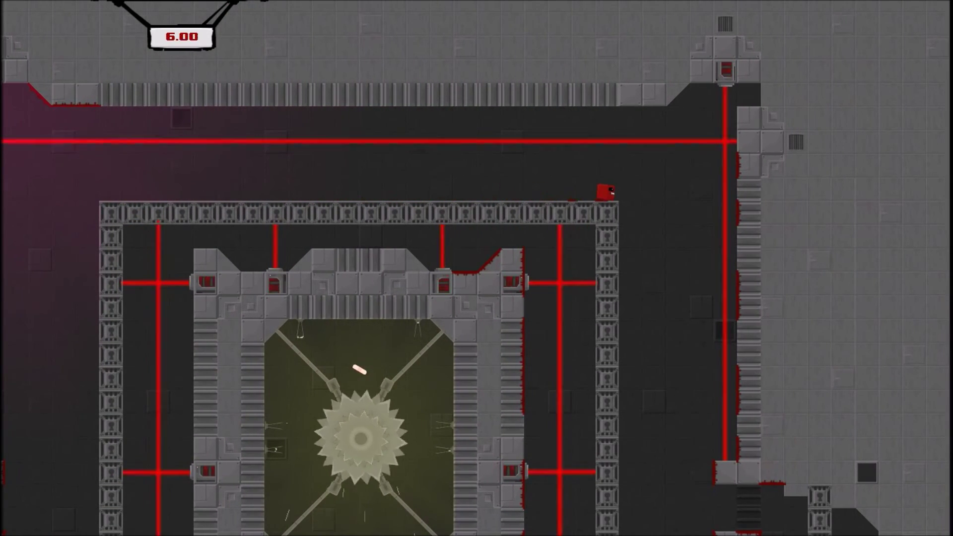
key(Left)
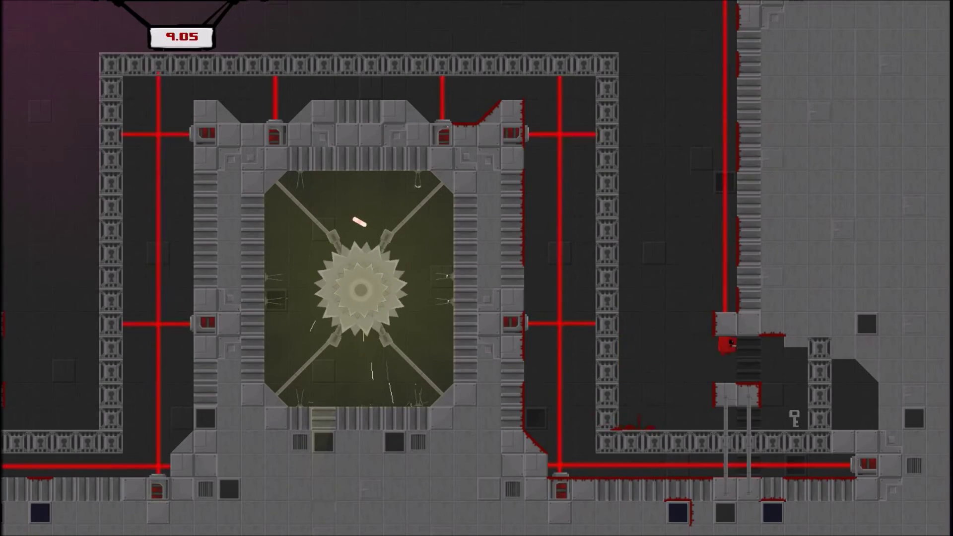
key(Right)
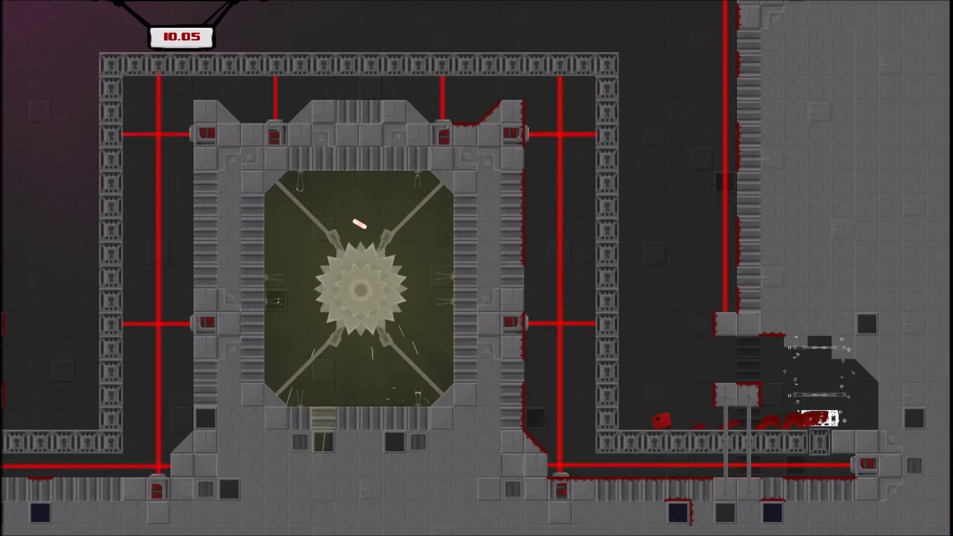
key(Left)
key(space)
key(space)
key(space)
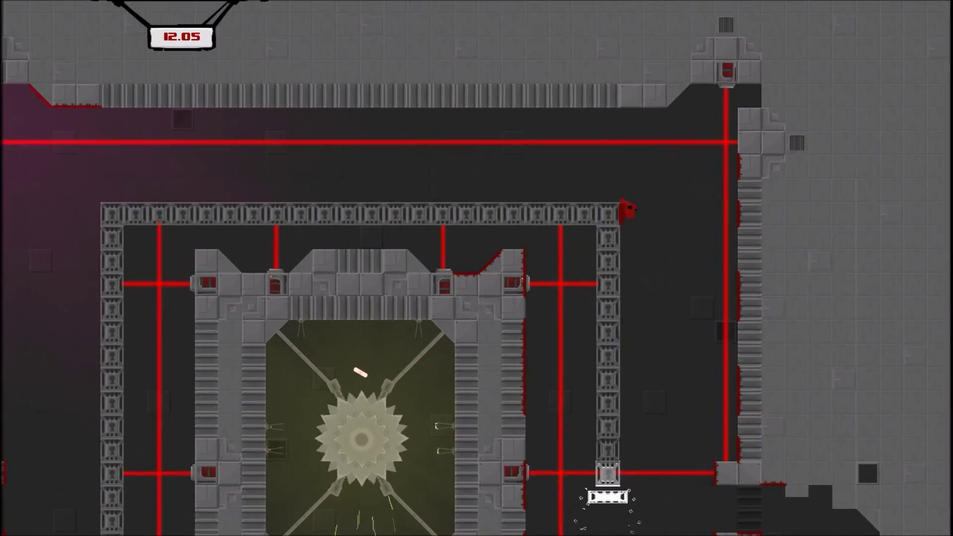
key(space)
- Run left off the girder toward Bandage Girl, jumping the ledge and the hazard
key(Left)
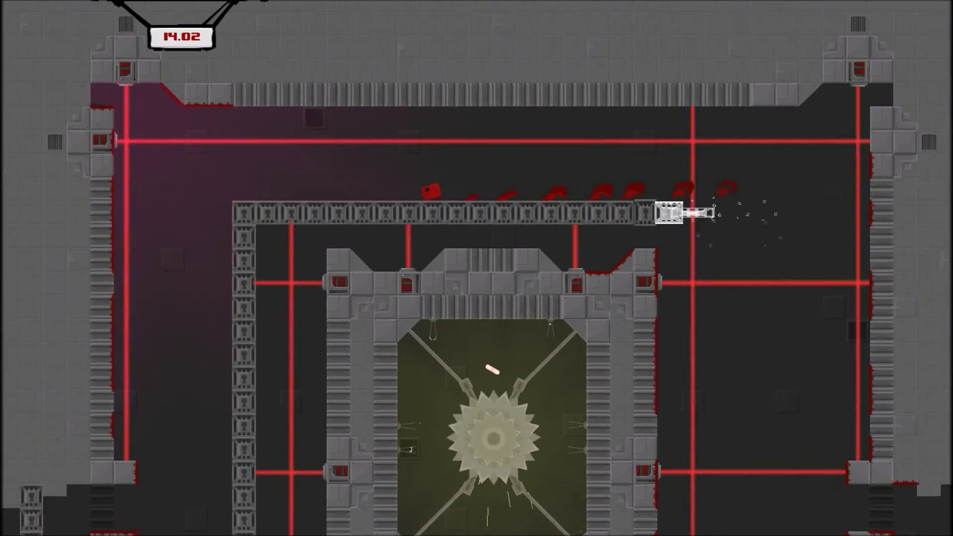
key(Left)
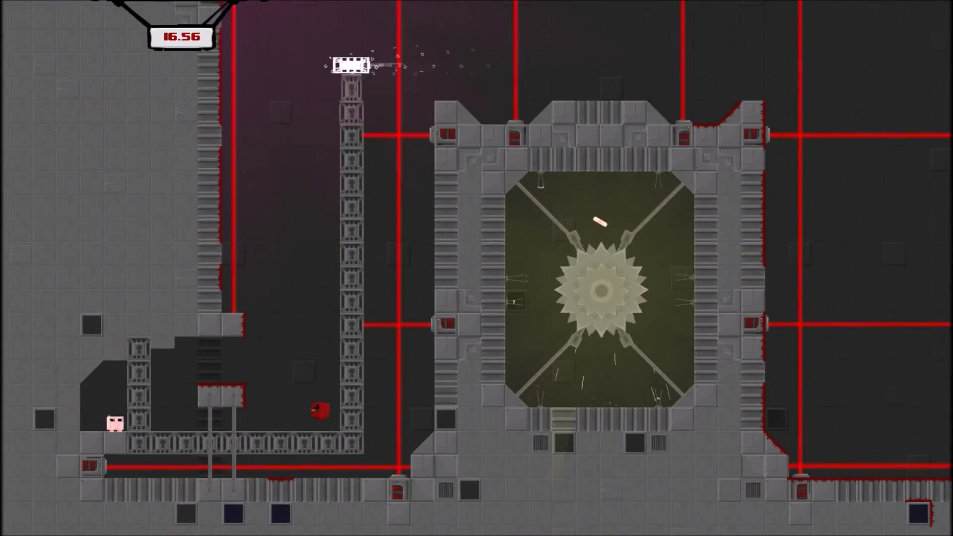
key(Left)
key(space)
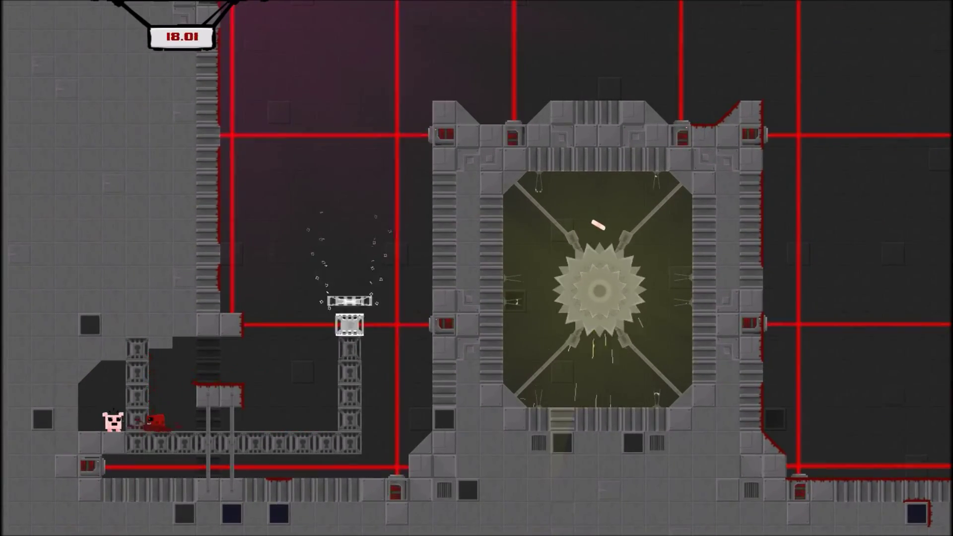
key(space)
key(Right)
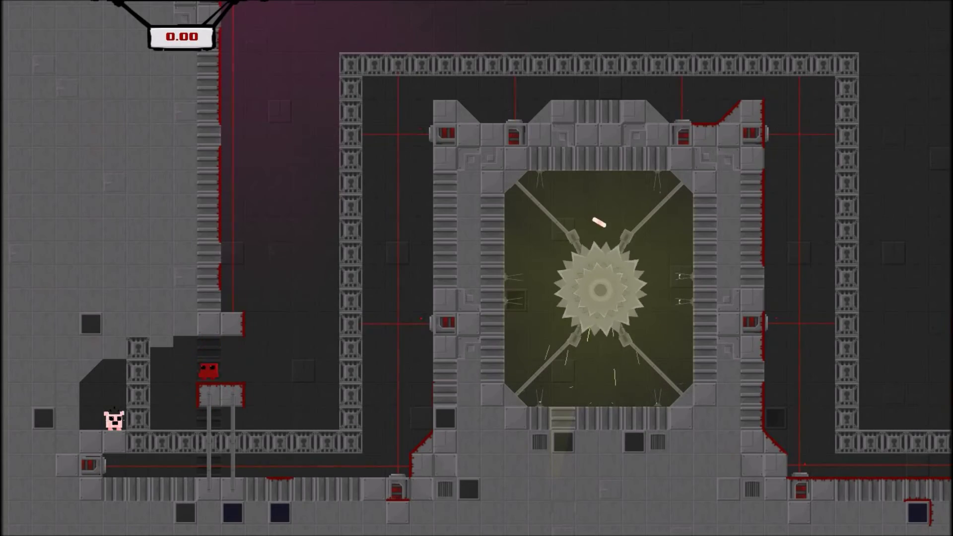
- Wall-jump up the structure's left side and run right along the saw chamber's top
key(space)
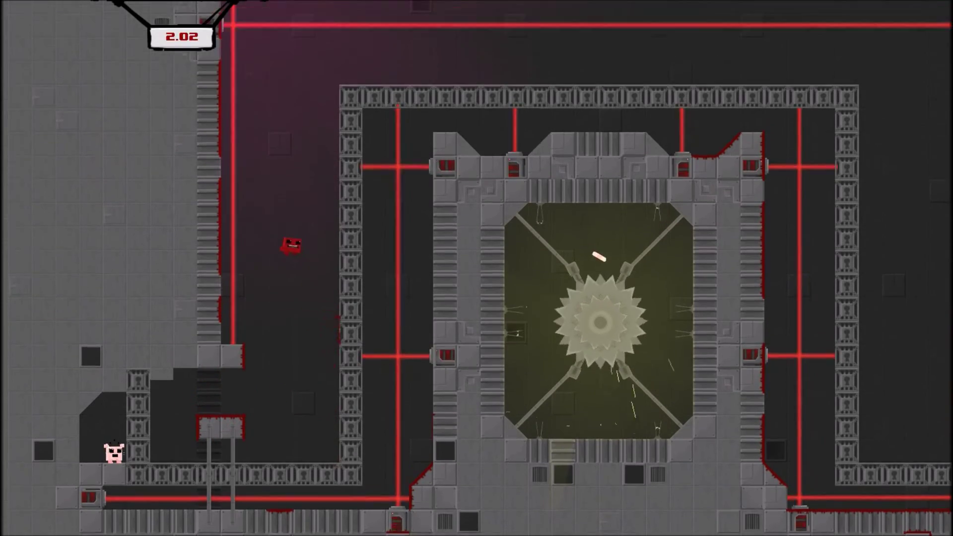
key(space)
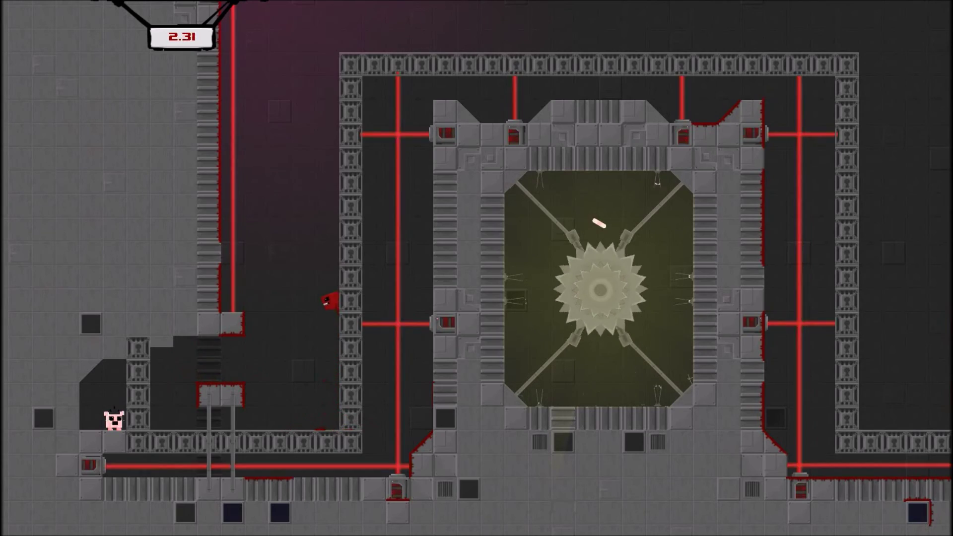
key(space)
key(space)
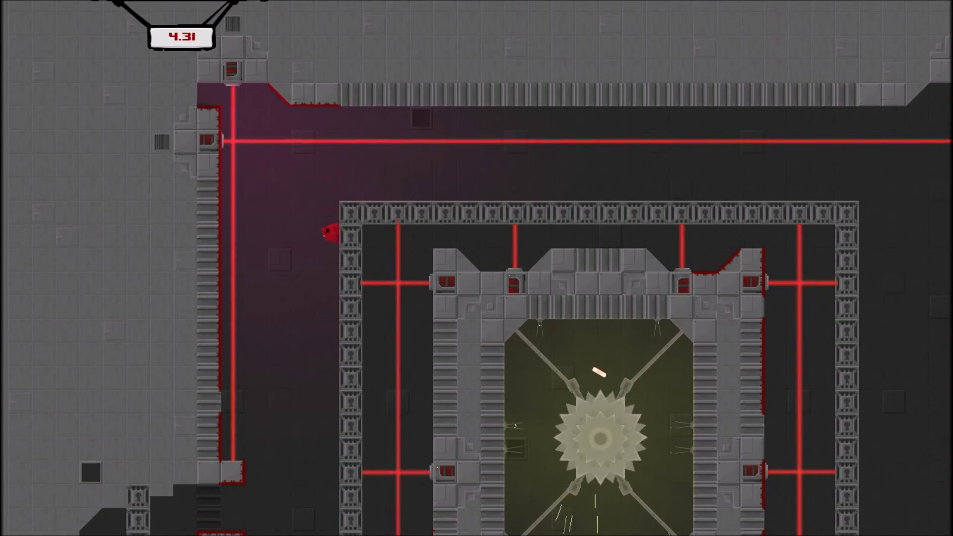
key(space)
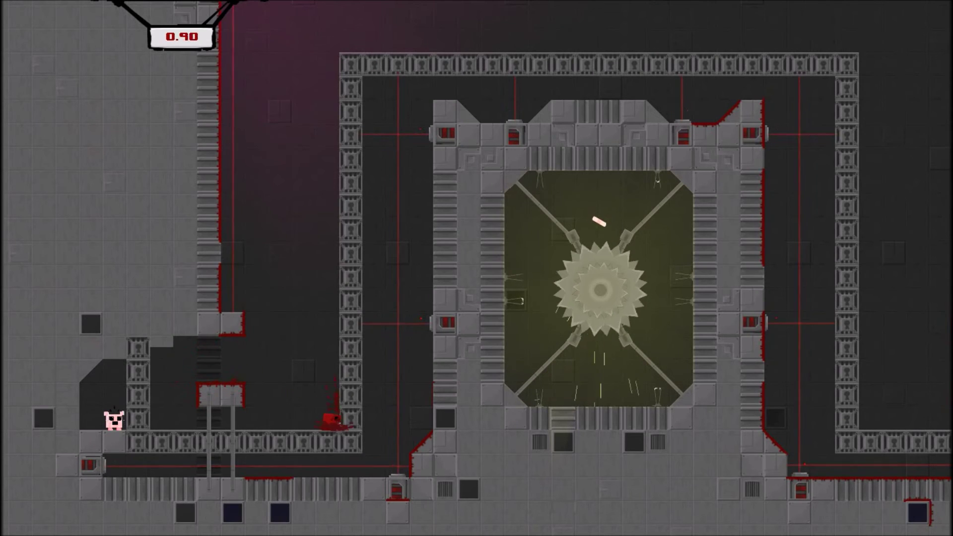
key(space)
key(space)
key(space)
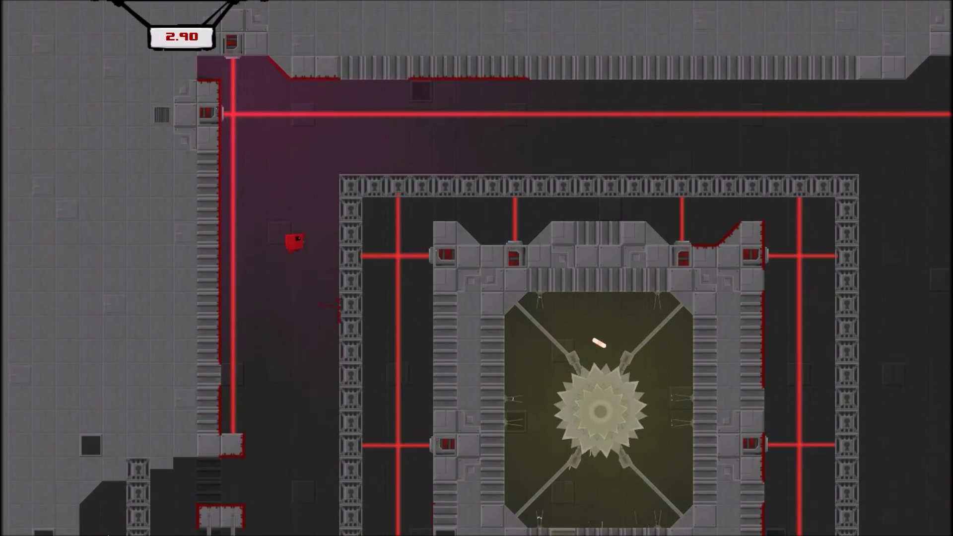
key(space)
key(space)
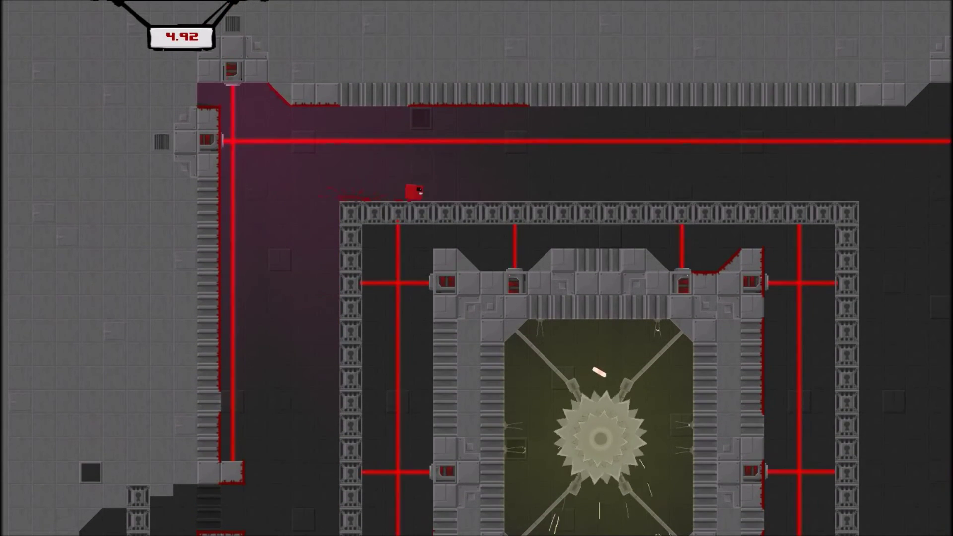
key(Right)
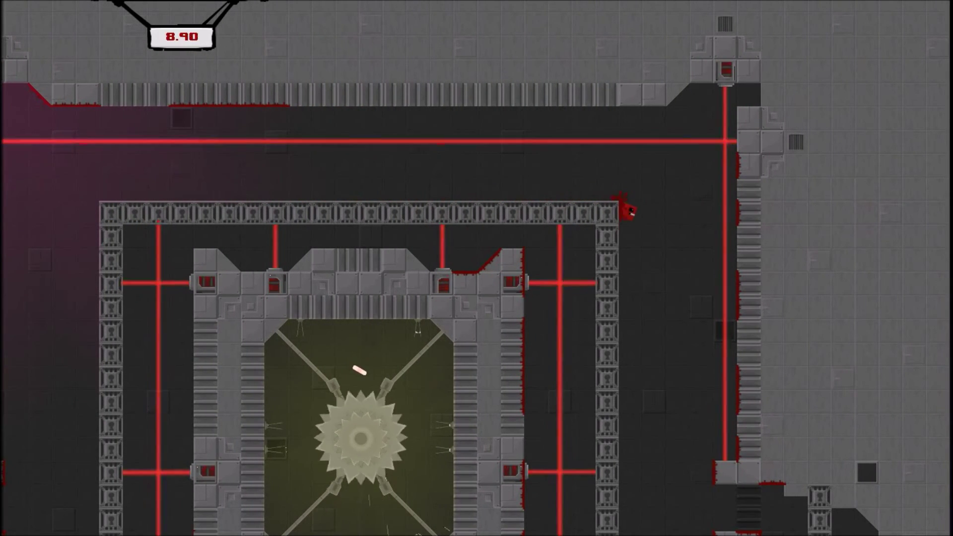
- Slide toward the key, then climb back left up the frame wall past the lasers
key(Left)
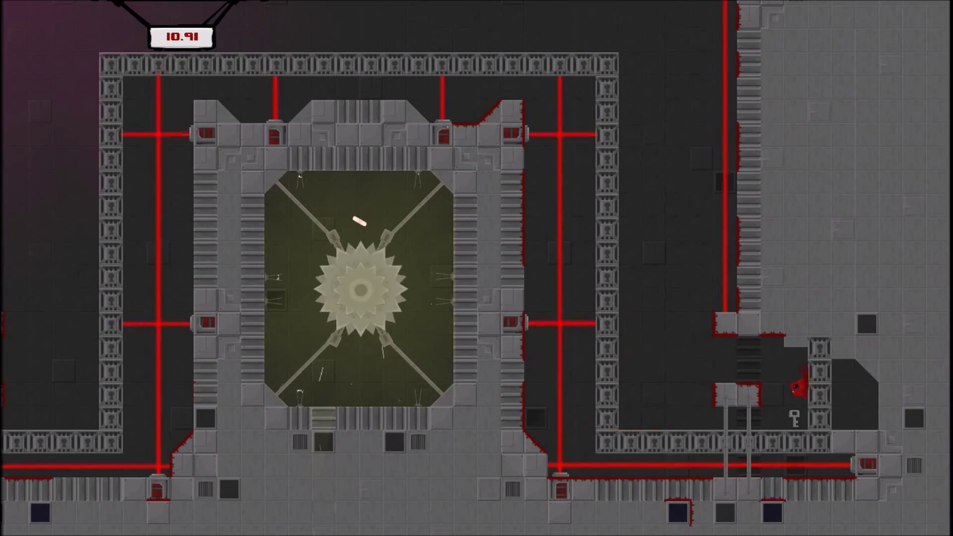
key(Left)
key(space)
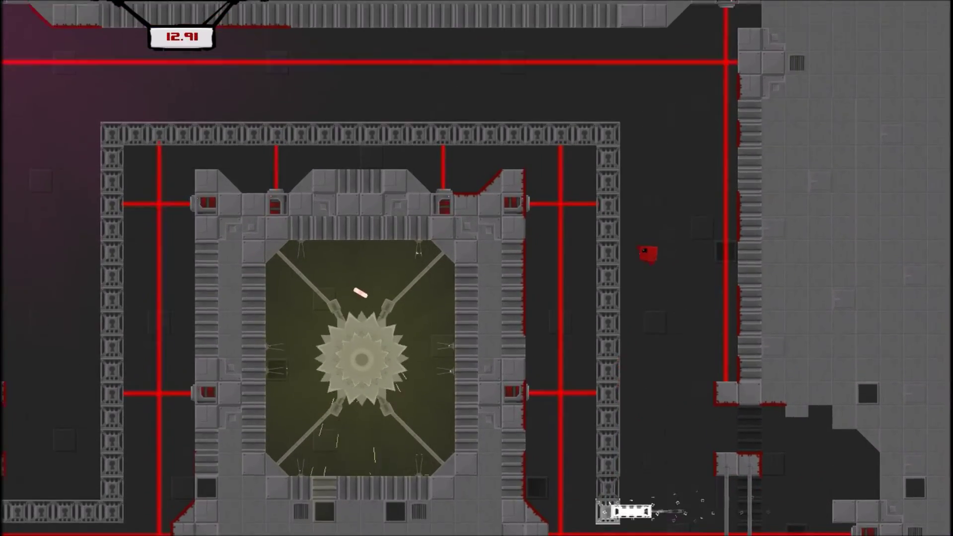
key(Left)
key(space)
key(Left)
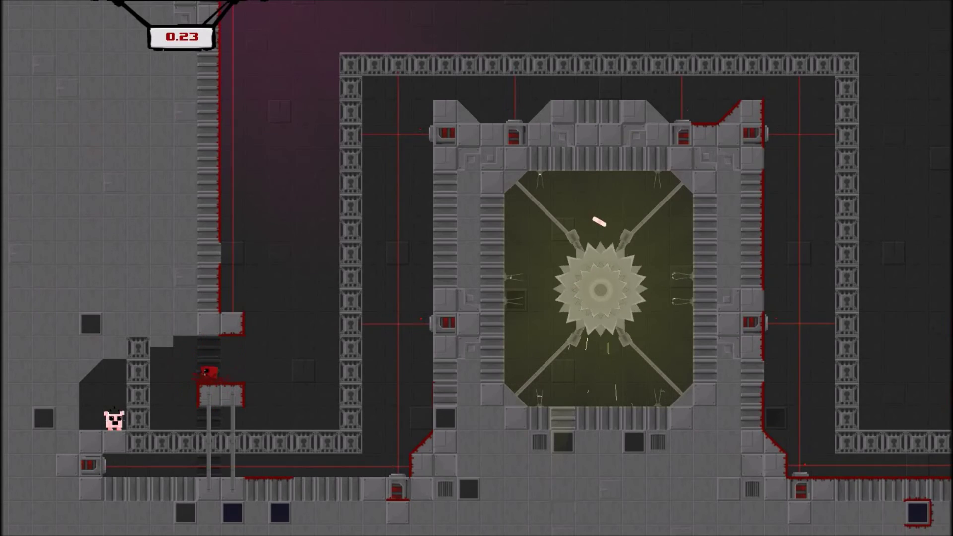
key(space)
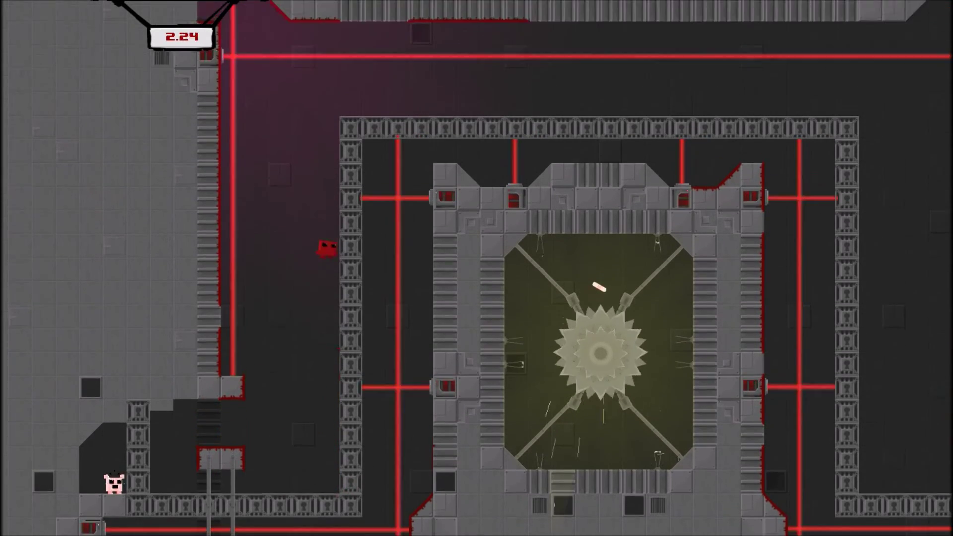
key(Left)
key(Right)
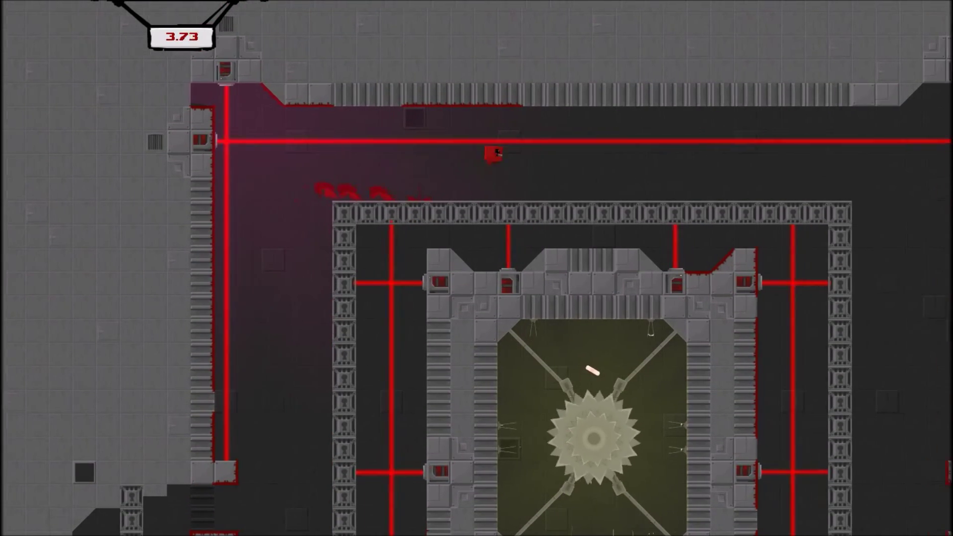
key(Right)
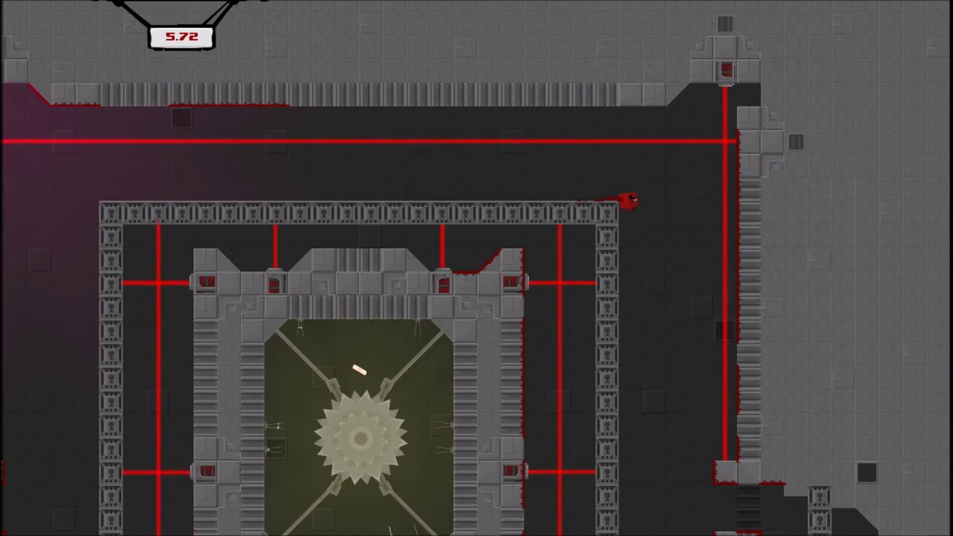
- Drop down the frame's right outer wall and grab the key
key(Left)
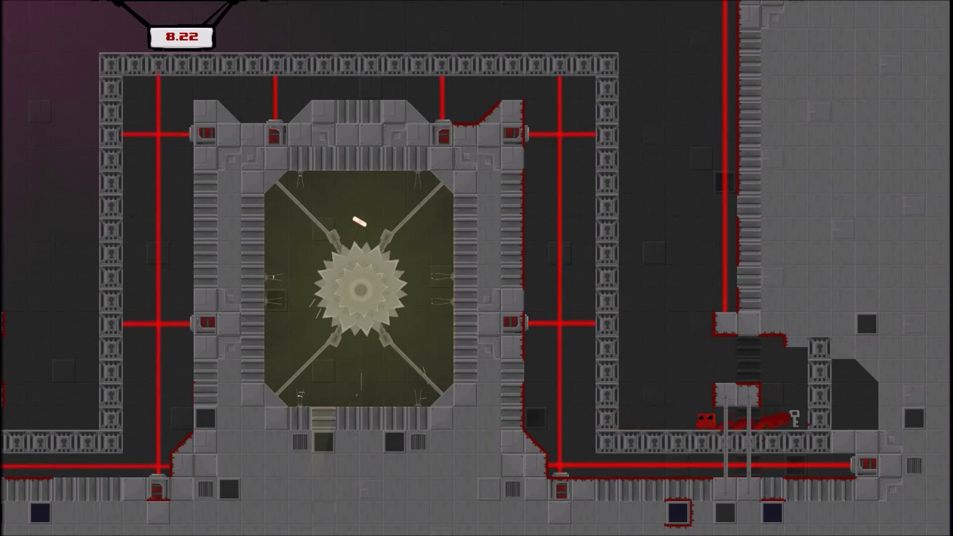
key(Right)
key(Left)
key(space)
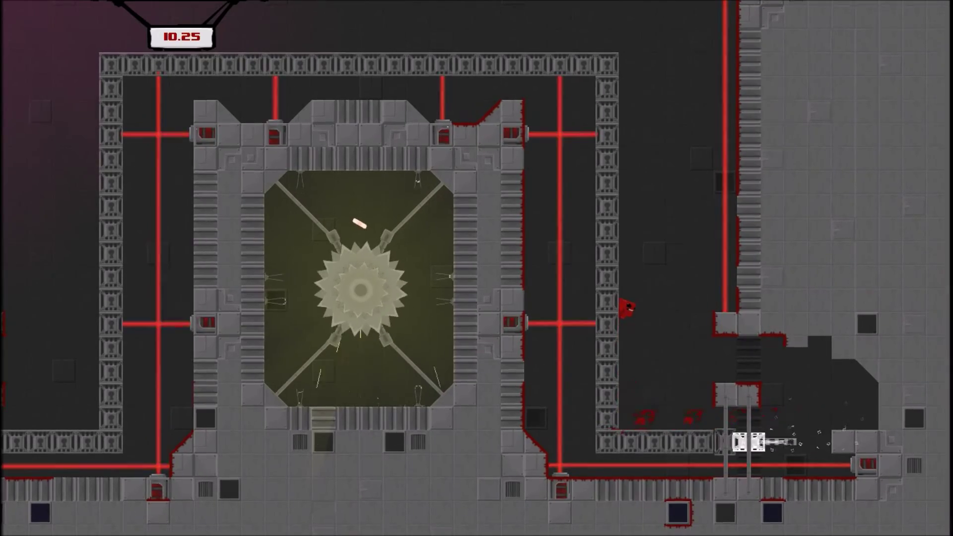
key(space)
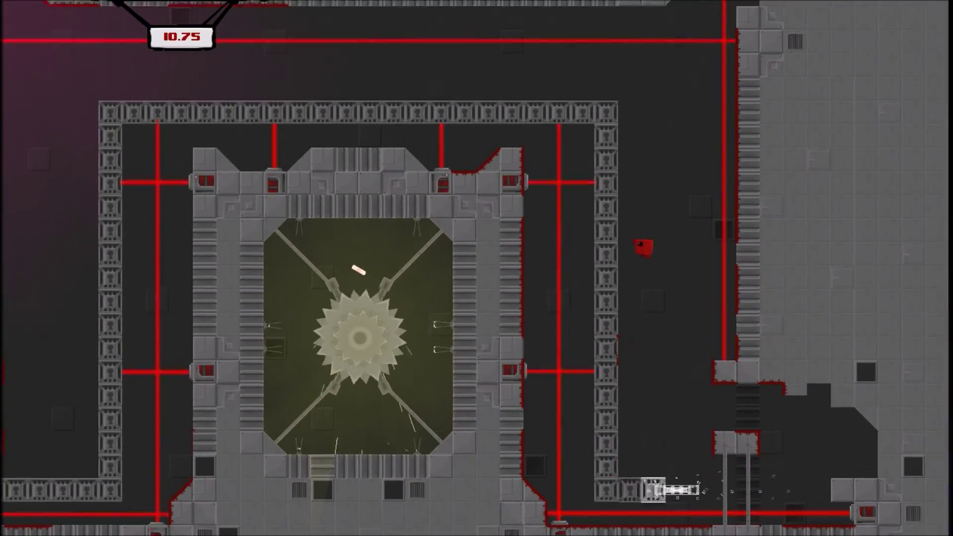
key(space)
- Run left along the frame top and drop onto the small block beside Bandage Girl
key(Left)
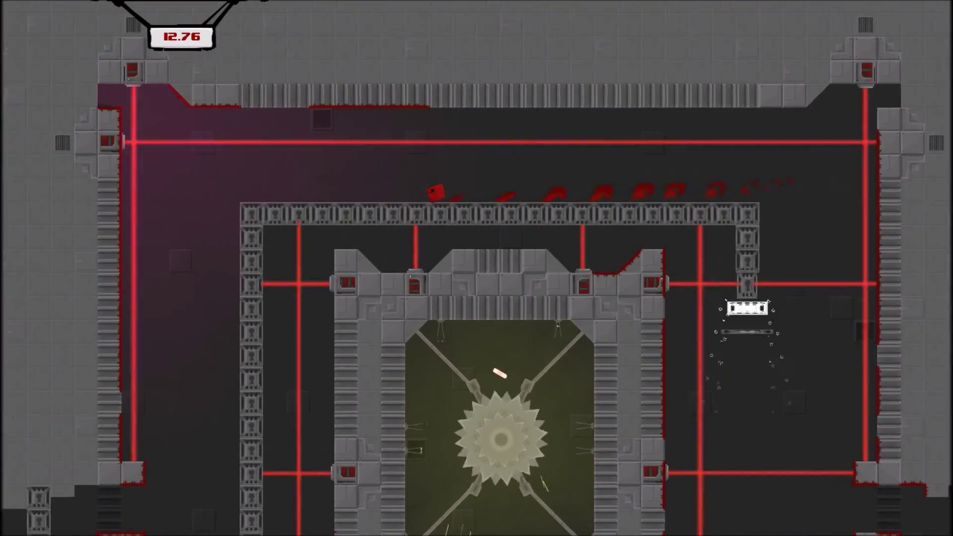
key(Left)
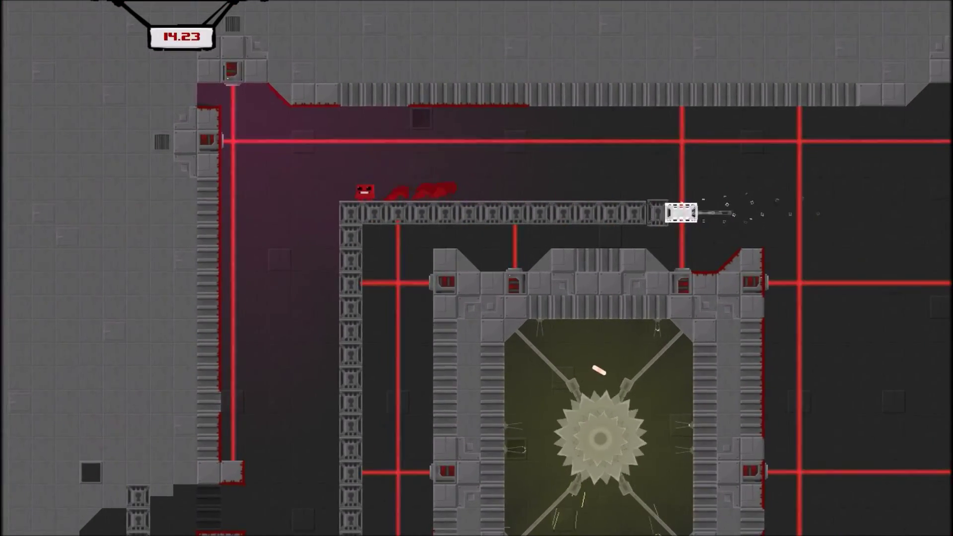
key(Left)
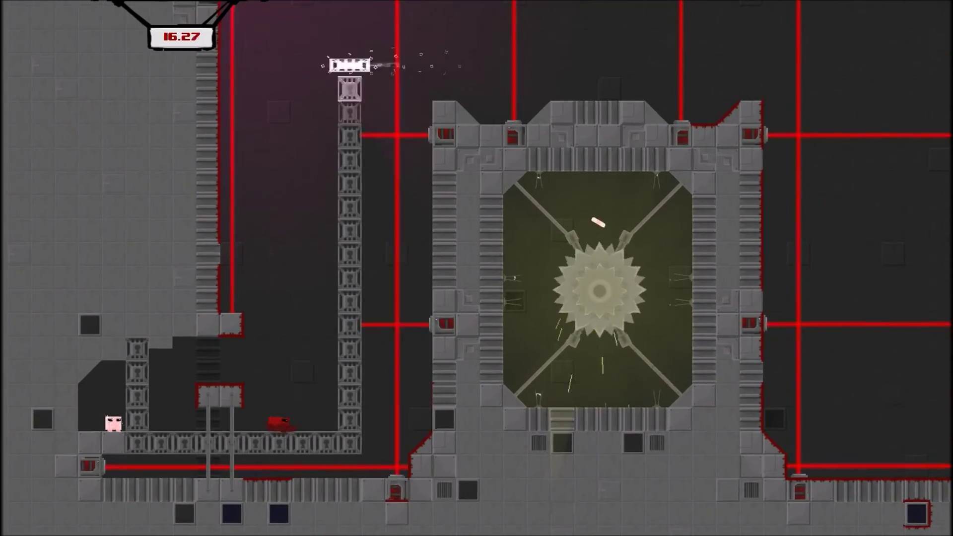
key(space)
key(Left)
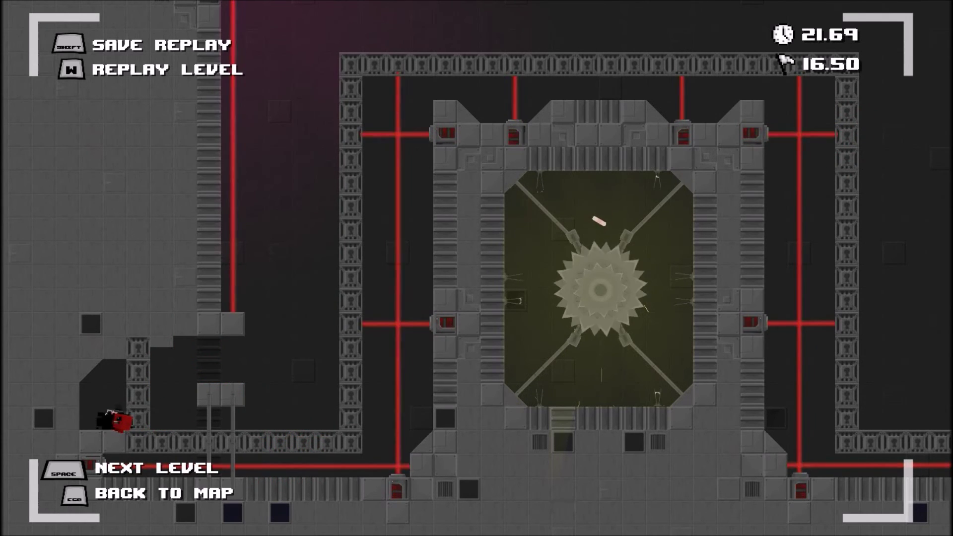
- Start Six Feet and wall-jump up the tower's right wall
key(space)
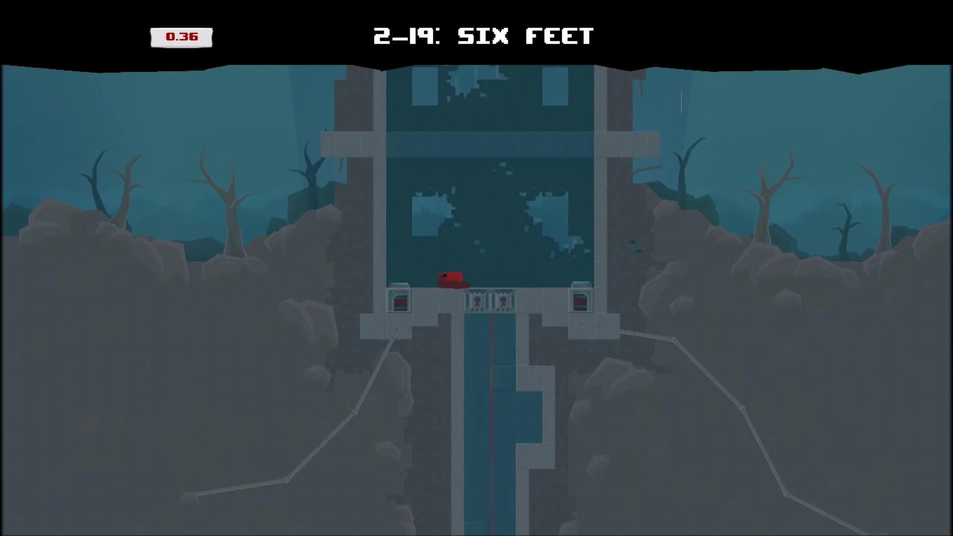
key(Left)
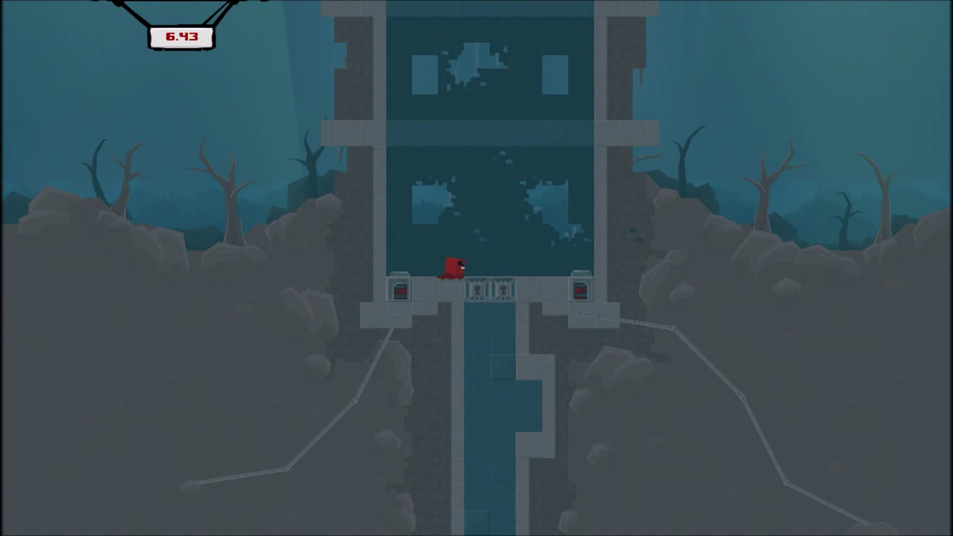
key(Right)
key(space)
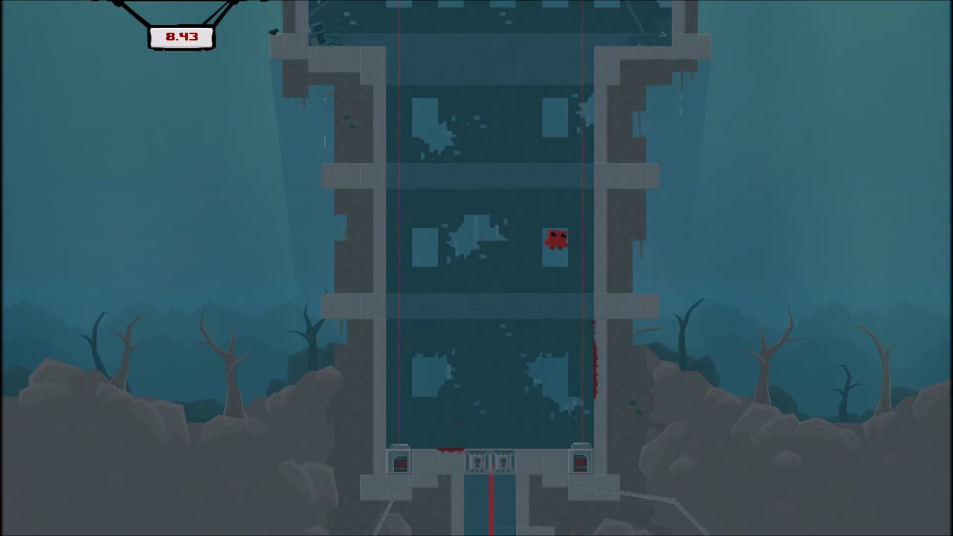
key(space)
key(Left)
key(Right)
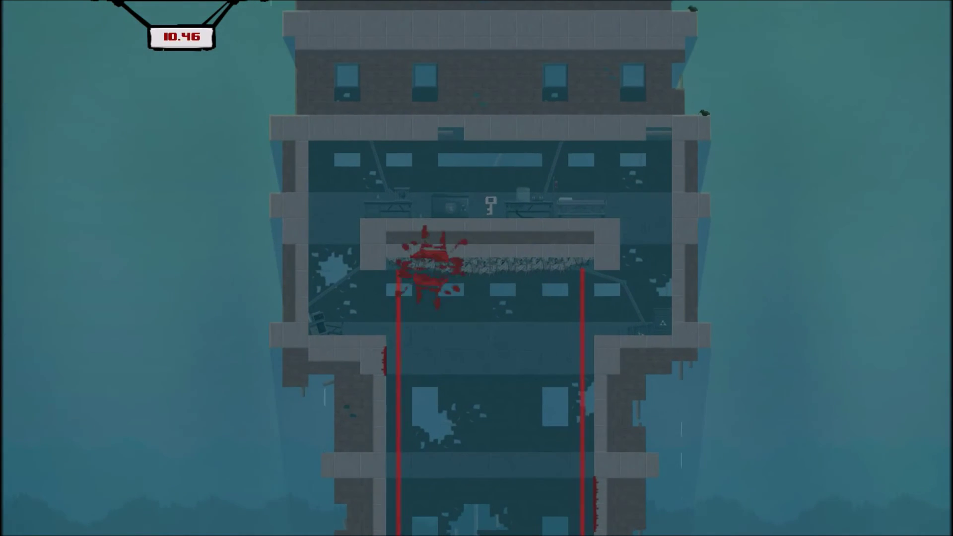
- Wall-jump between the tower's walls and climb the left wall onto the ledge
key(Left)
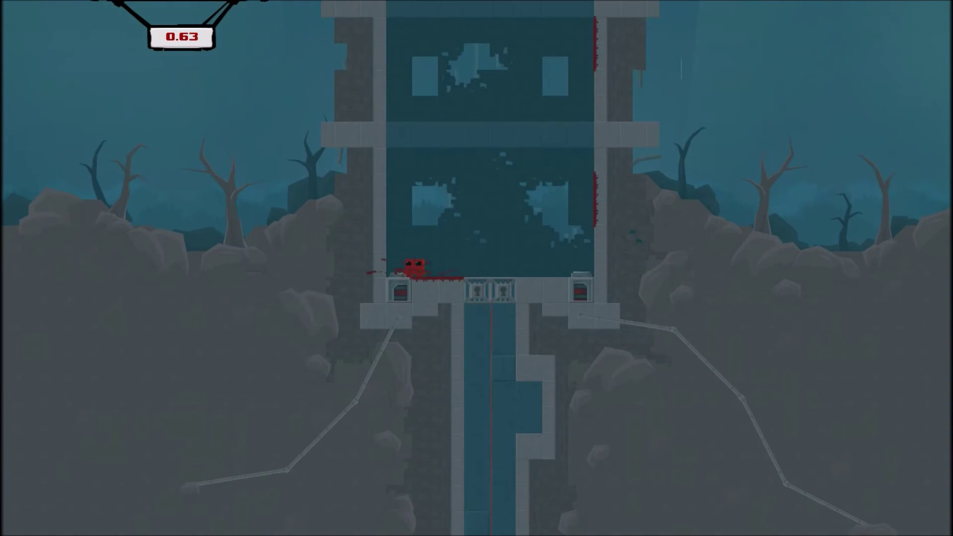
key(space)
key(space)
key(Right)
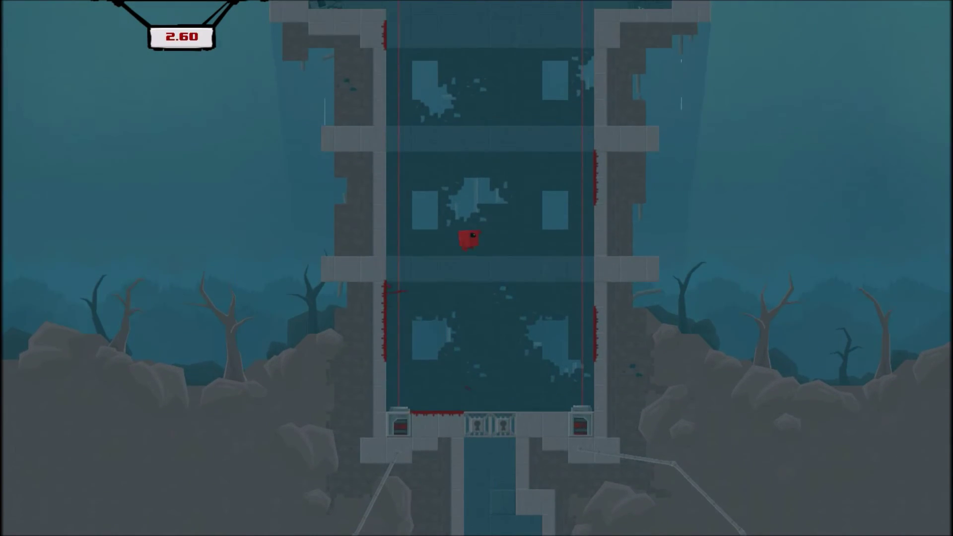
key(Left)
key(Left)
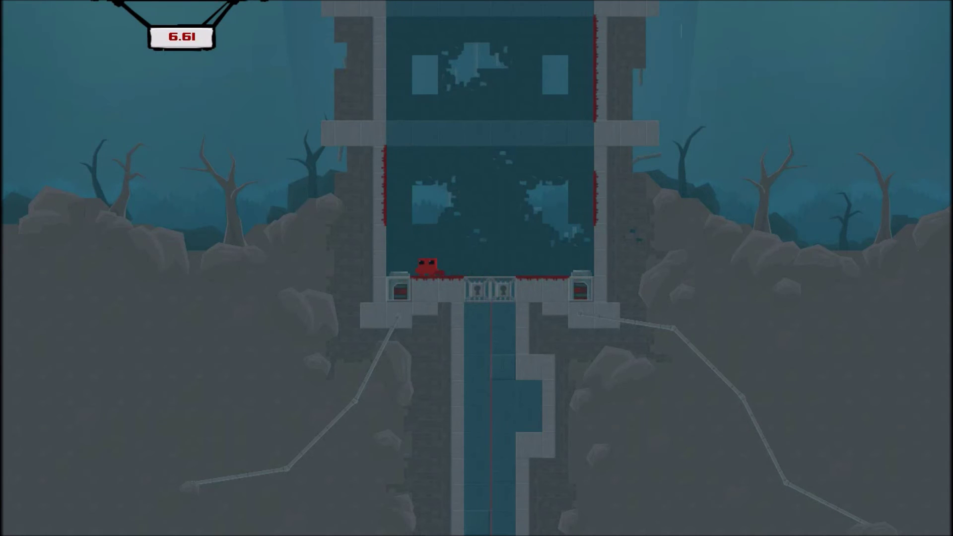
key(space)
key(space)
key(Left)
key(space)
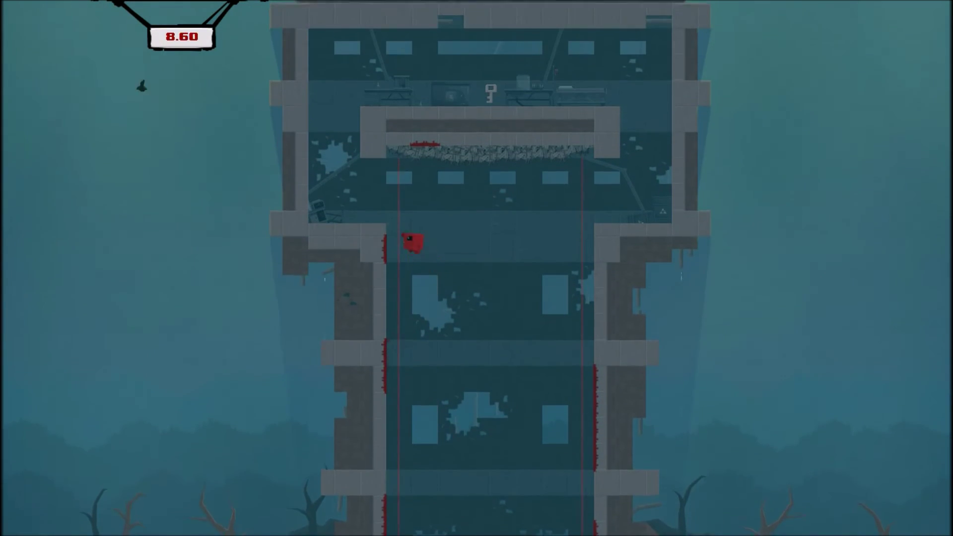
key(space)
key(Left)
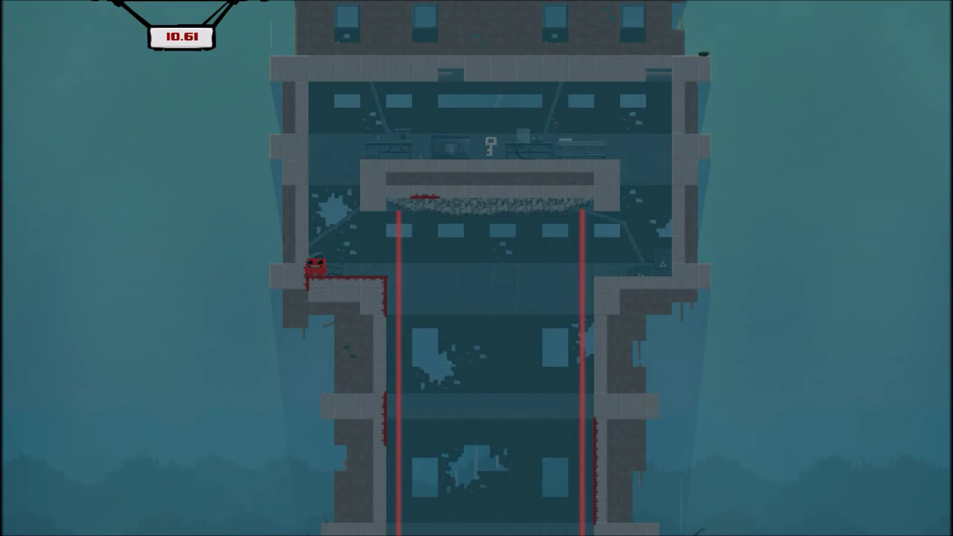
key(space)
key(space)
- Climb back to the upper ledge and collect the key on the central platform
key(Right)
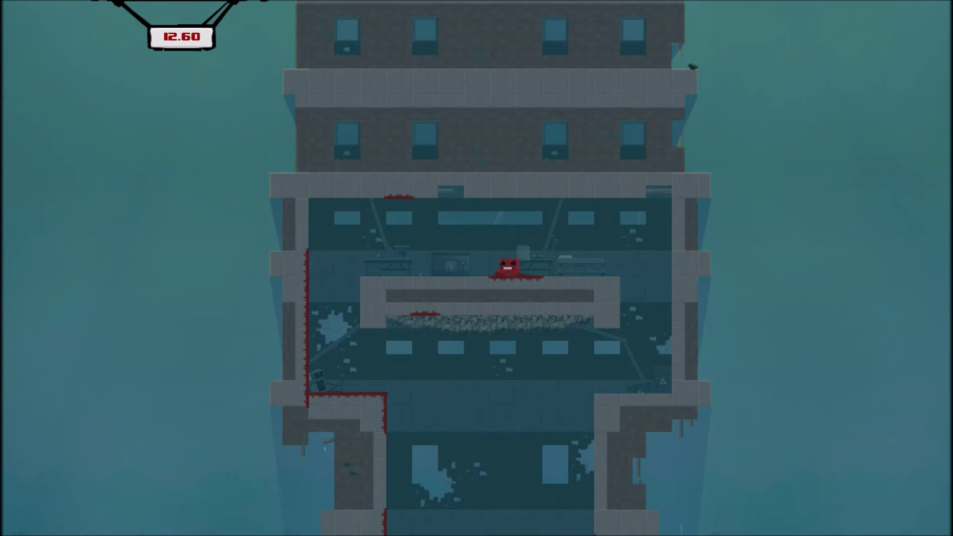
key(Right)
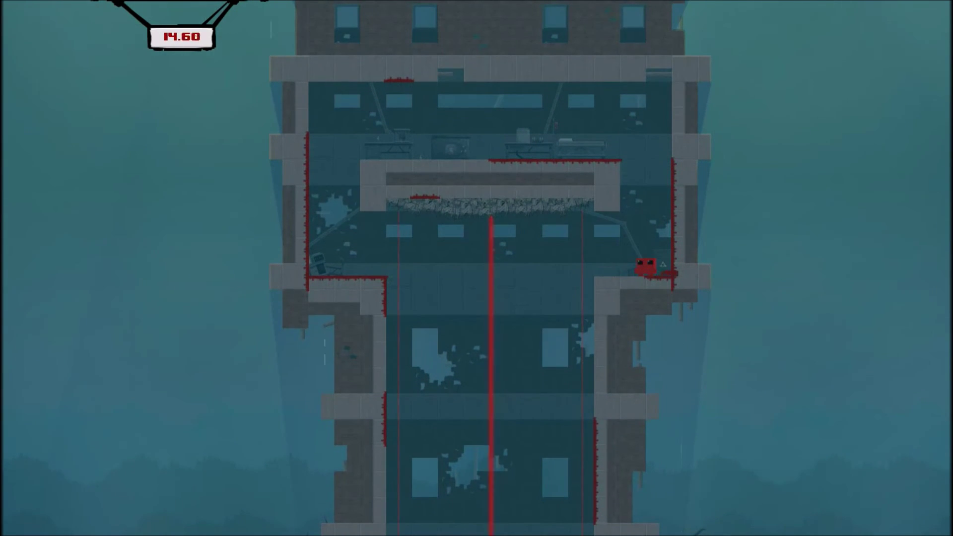
key(Left)
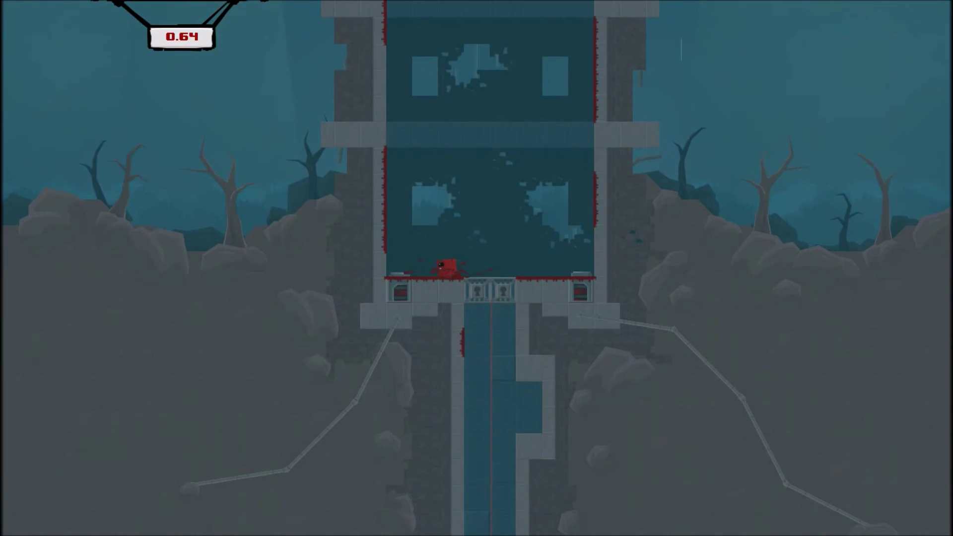
key(Left)
key(space)
key(space)
key(space)
key(space)
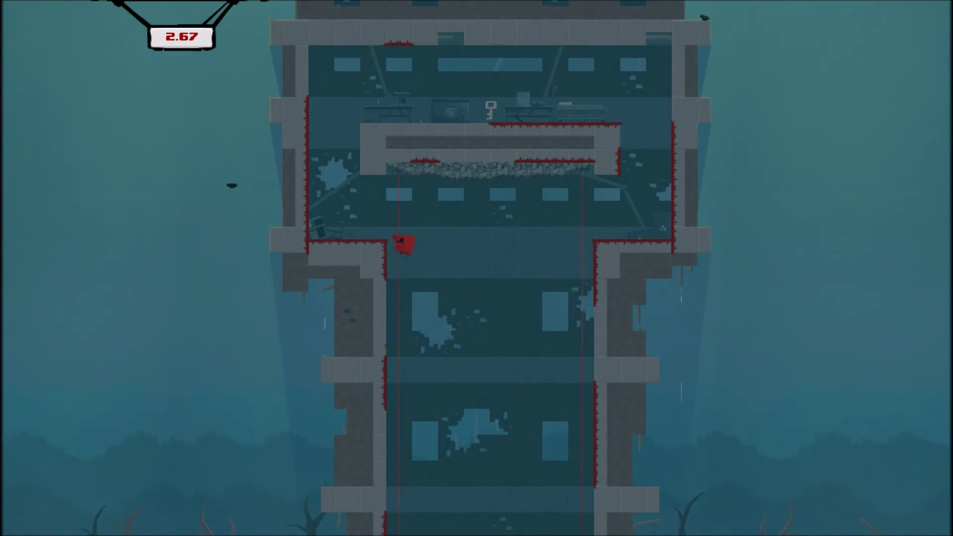
key(Left)
key(space)
key(Right)
key(Right)
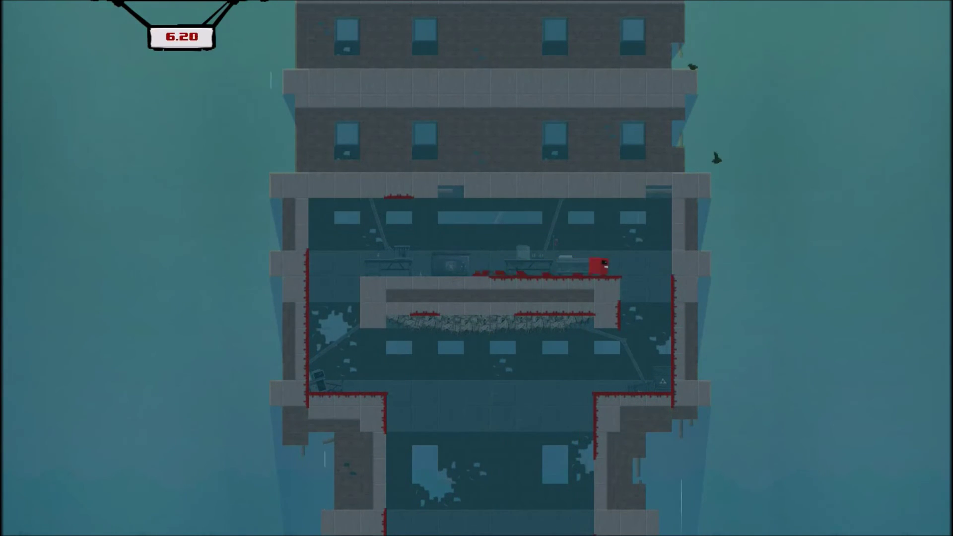
key(Right)
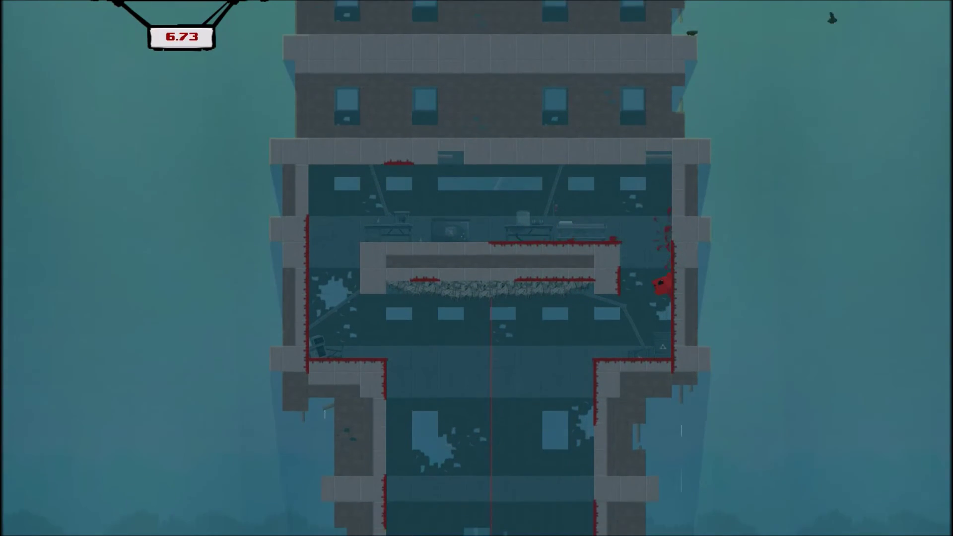
- Drop down the shaft past the lower ledges to reach Bandage Girl in 17.14
key(Left)
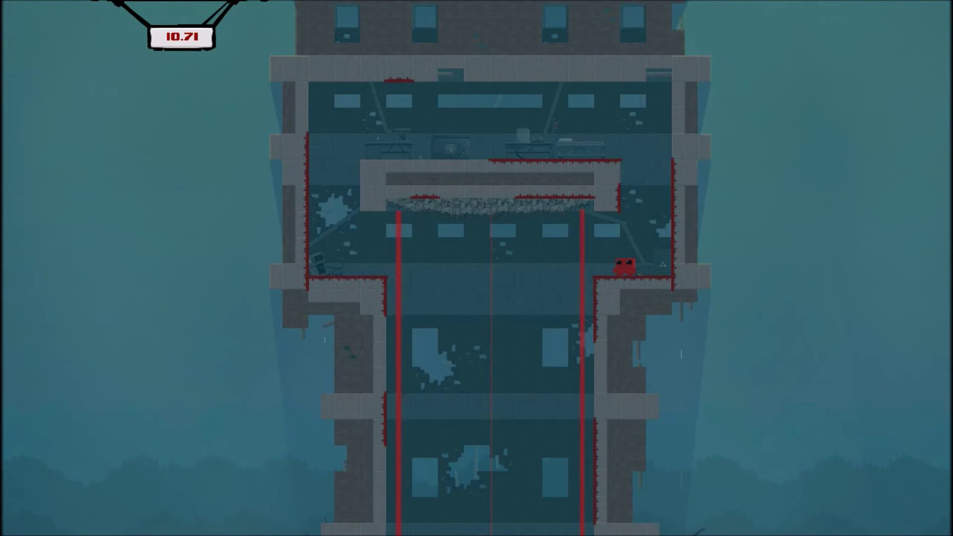
key(Left)
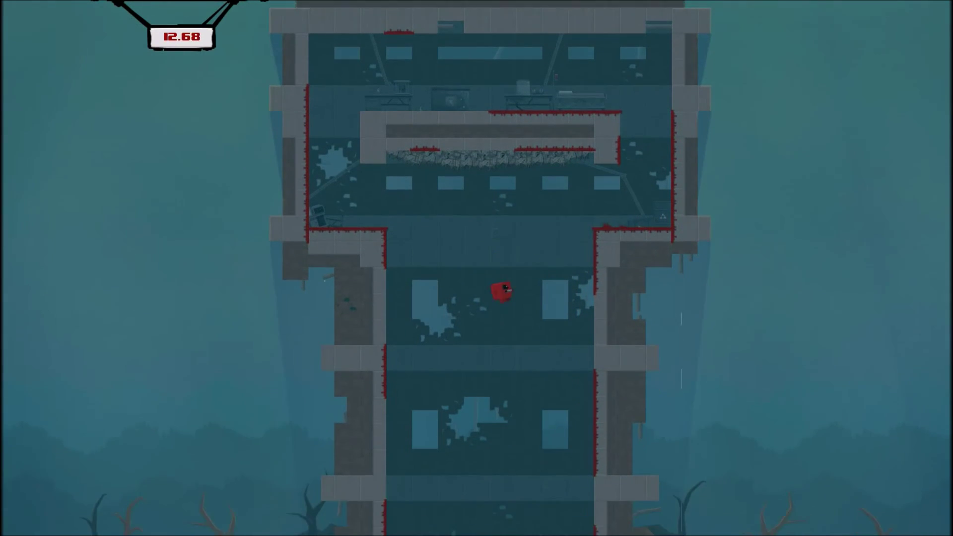
key(Right)
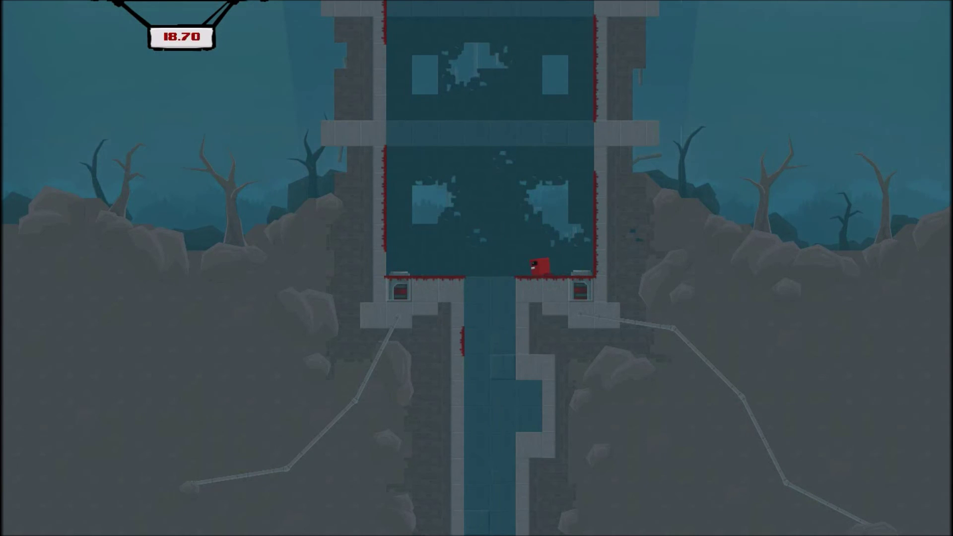
key(Left)
key(Right)
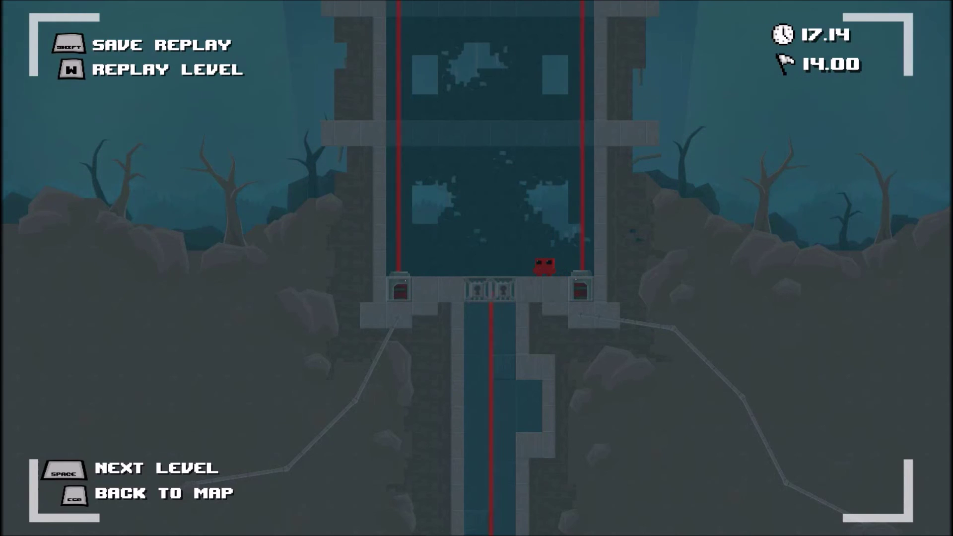
key(space)
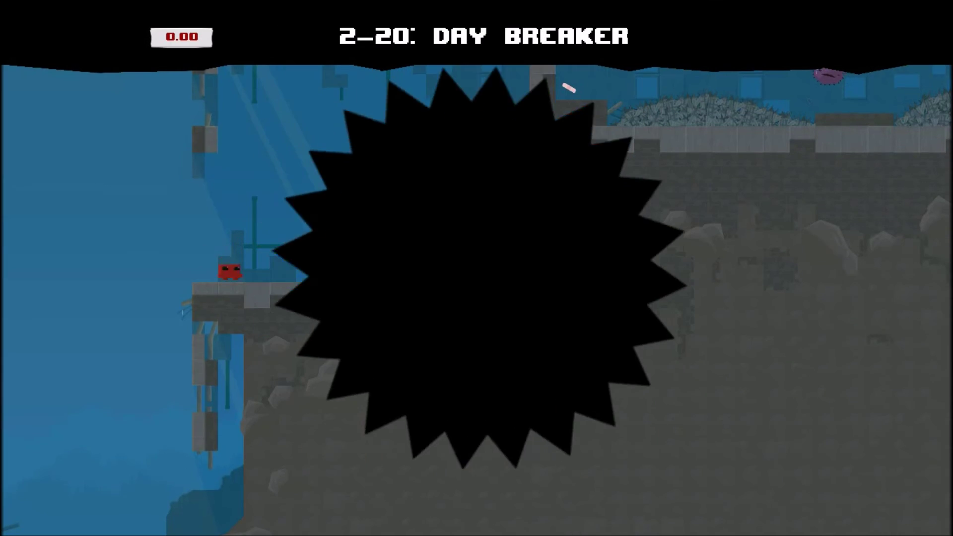
- Run right, climb the first wall, and jump across the upper platform and step
key(Right)
key(space)
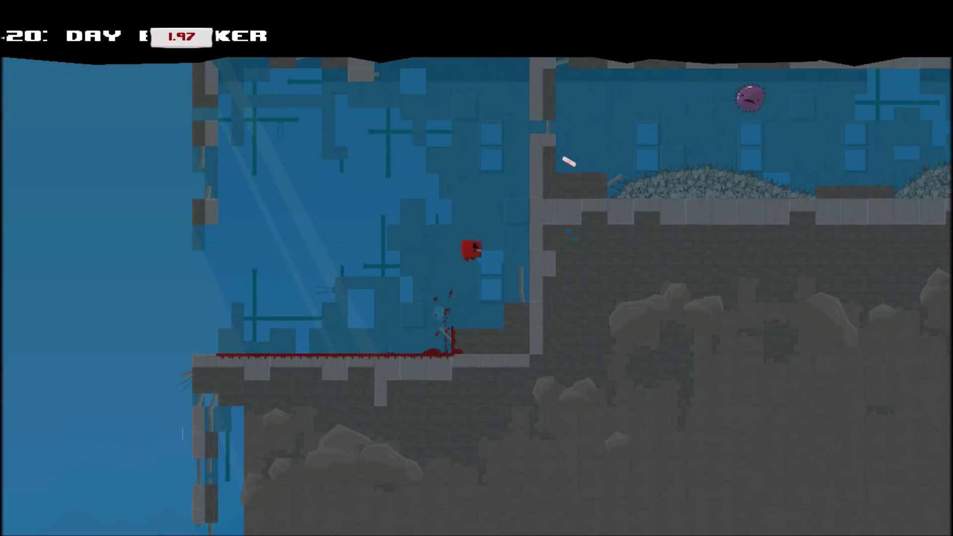
key(space)
key(space)
key(space)
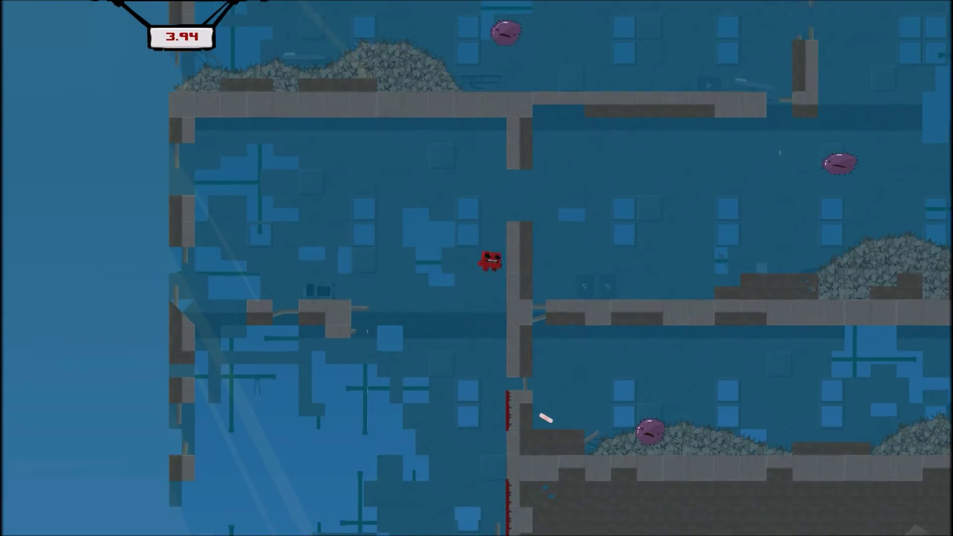
key(space)
key(Right)
key(Right)
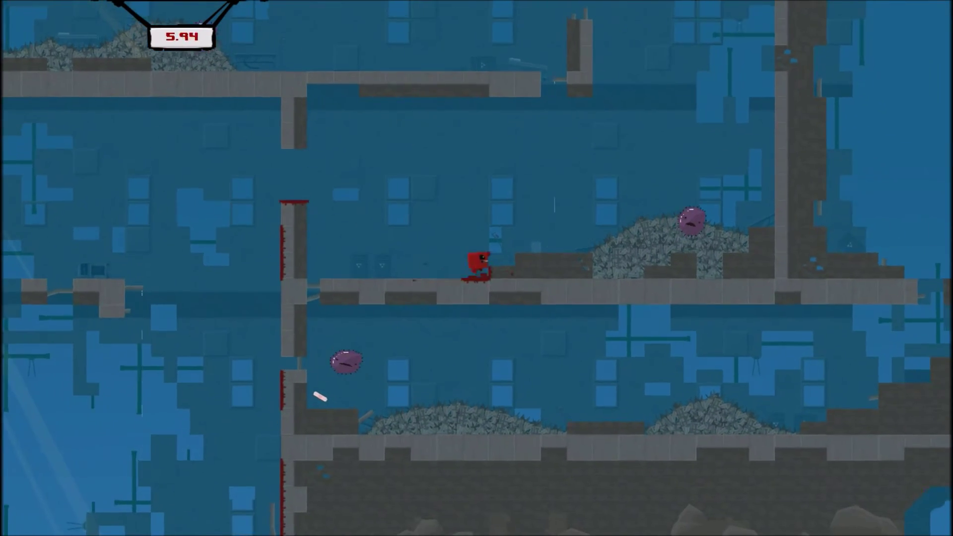
key(space)
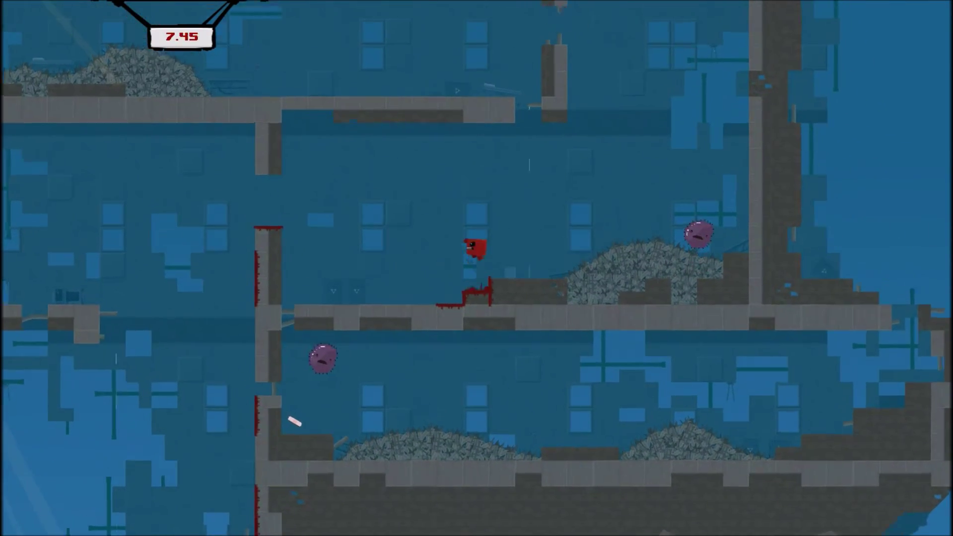
key(Right)
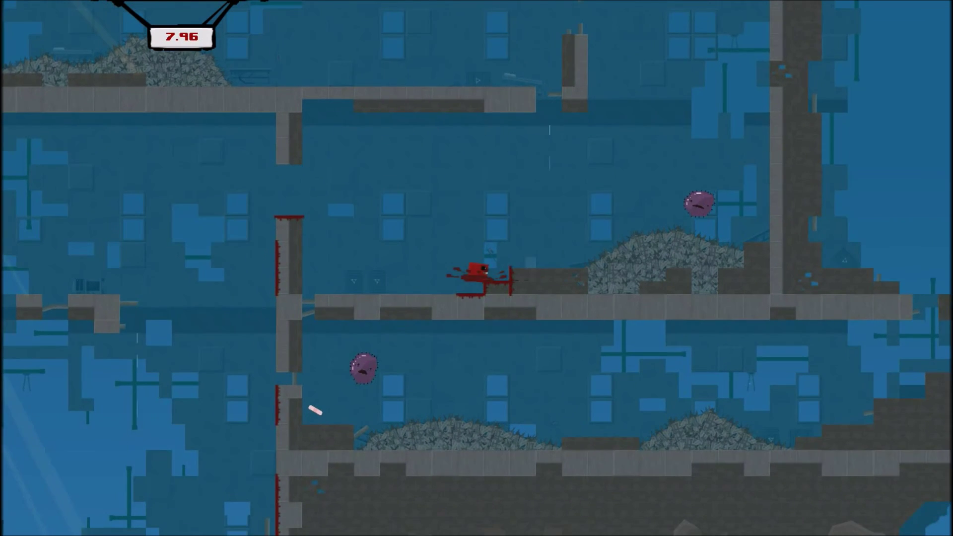
key(space)
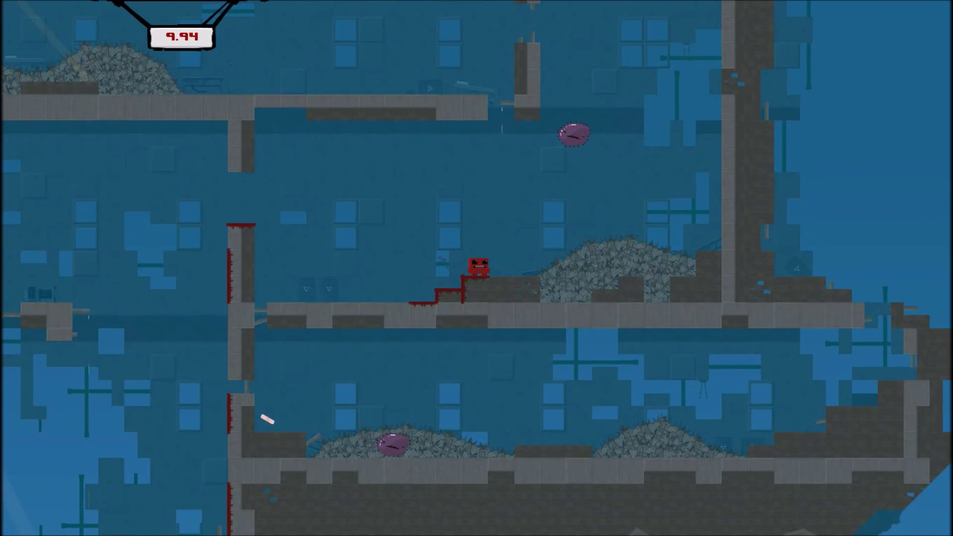
- Wall-jump upward, land on the lower platform, then cling to and slide down the left wall
key(space)
key(Right)
key(space)
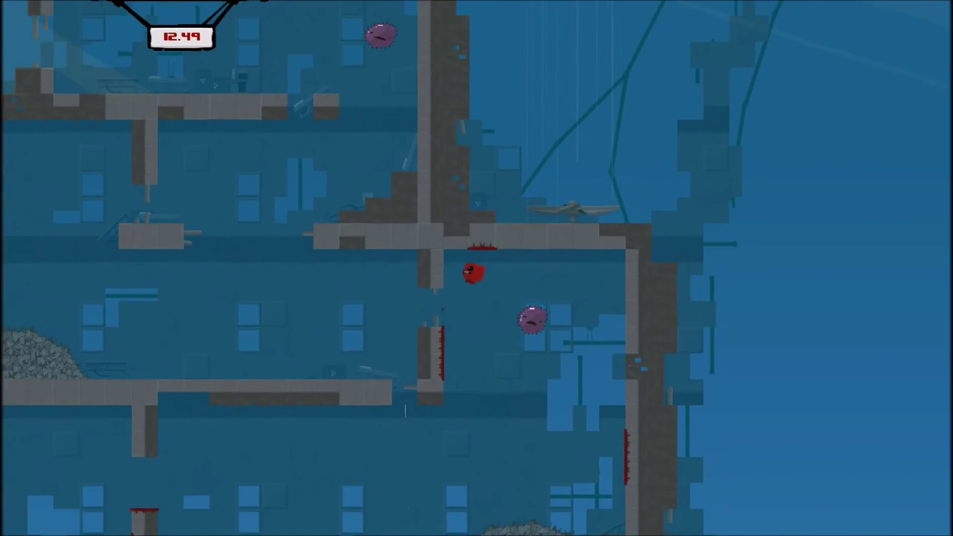
key(Left)
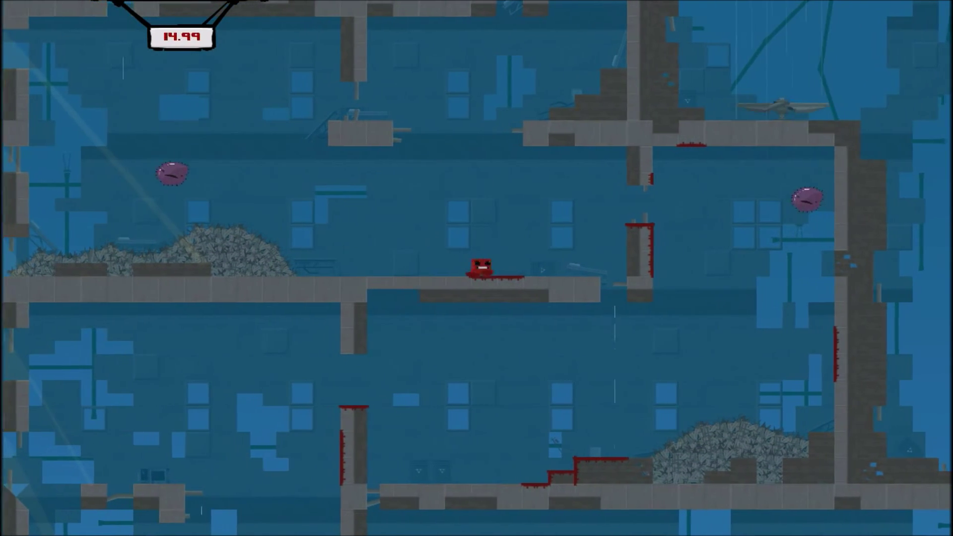
key(space)
key(Left)
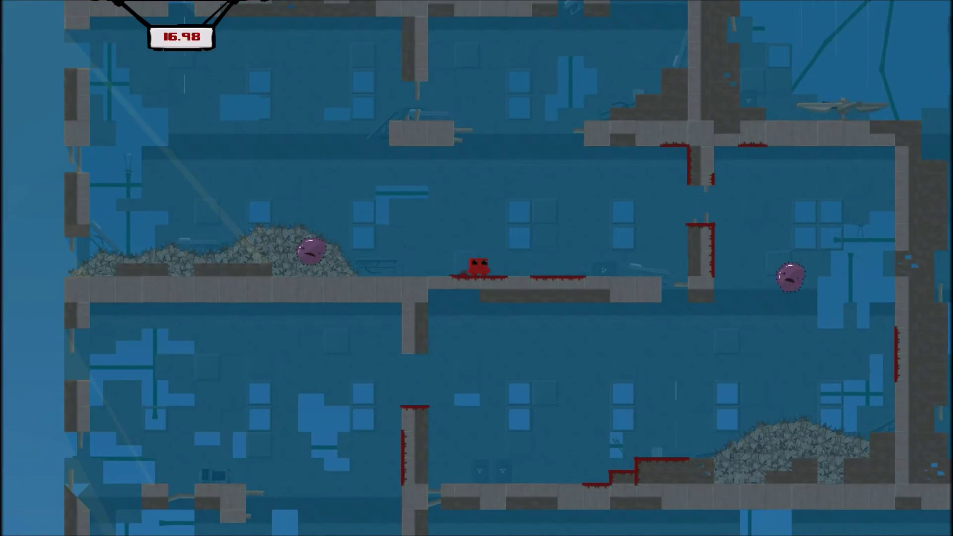
key(Right)
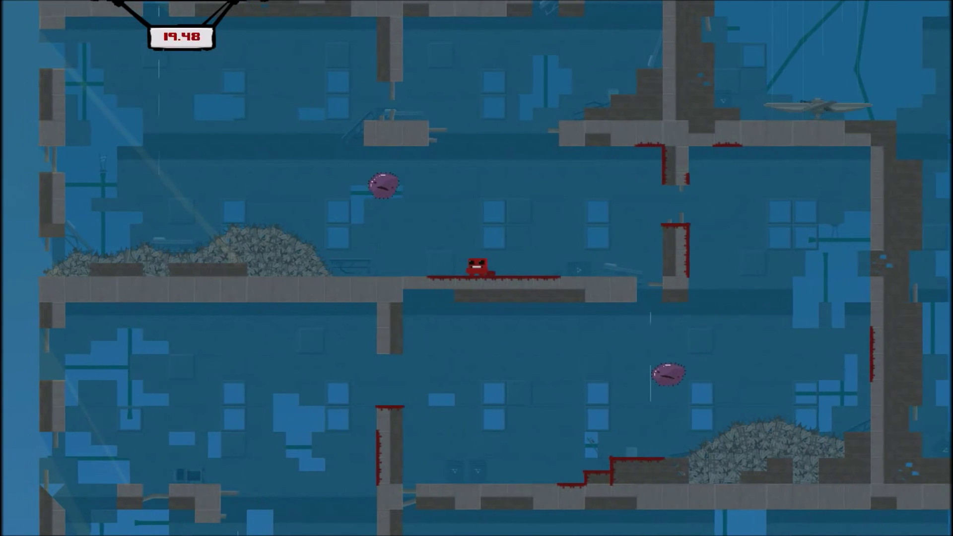
key(Left)
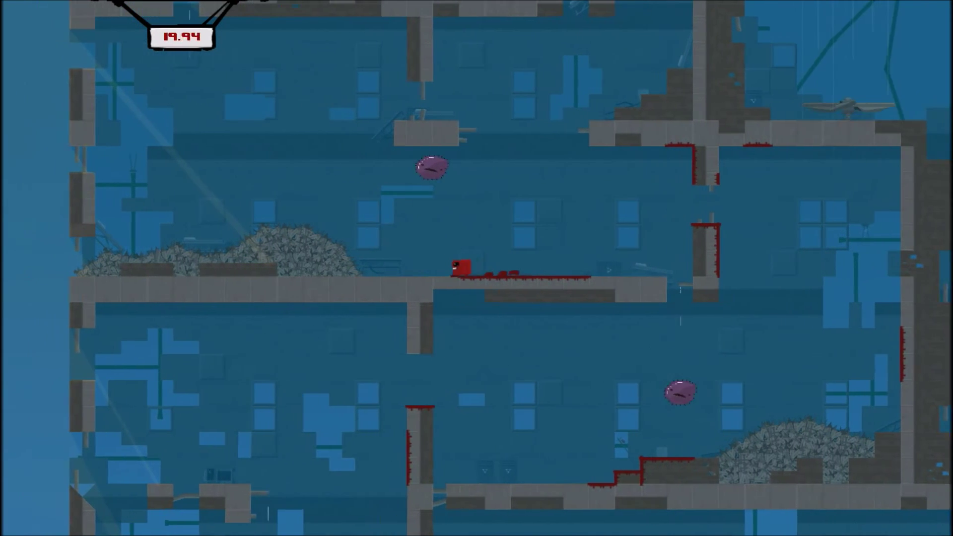
key(space)
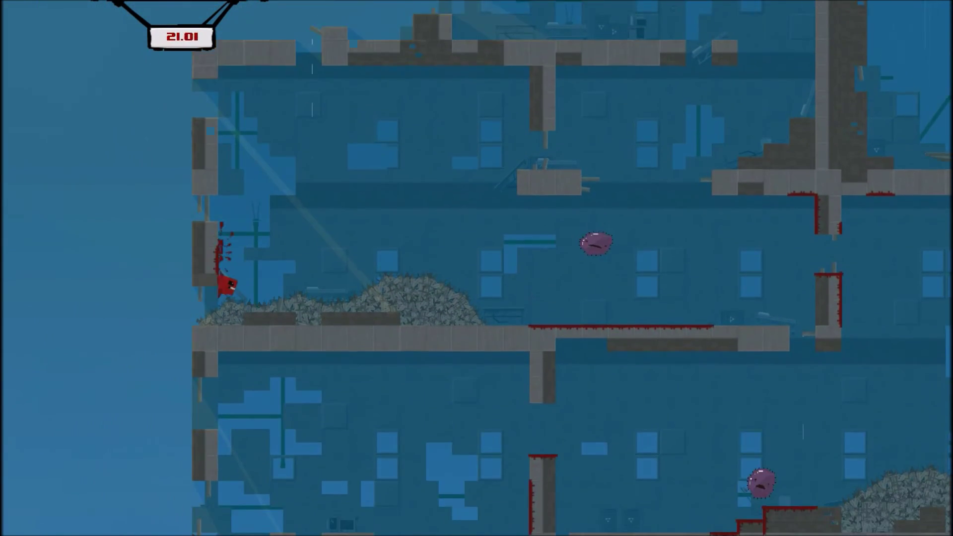
key(Left)
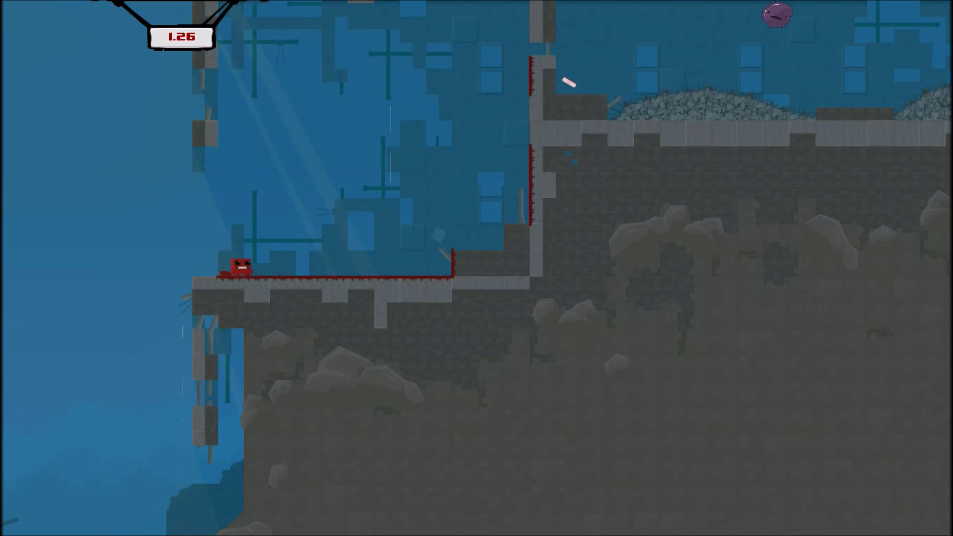
- Climb the central wall again via the stepped platform and cross to the left platform
key(Right)
key(space)
key(space)
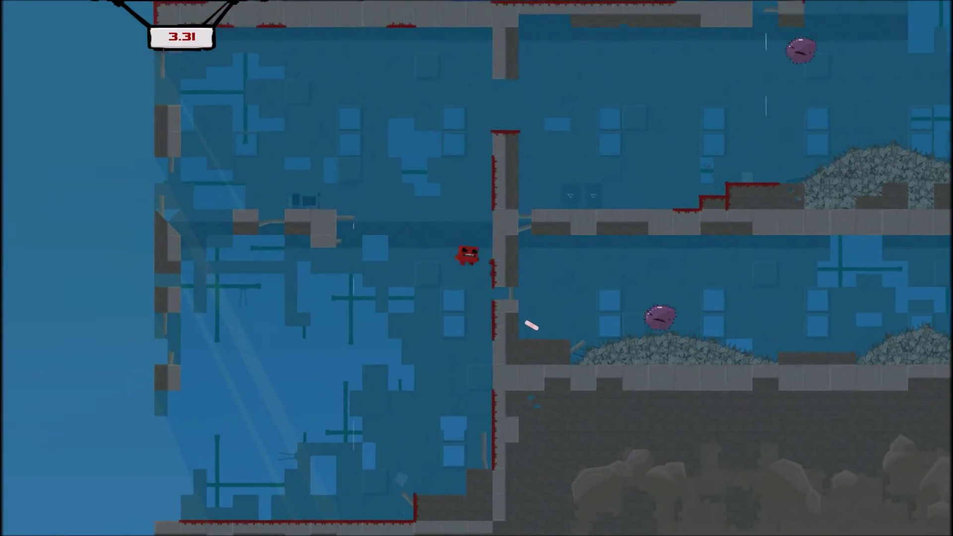
key(space)
key(space)
key(space)
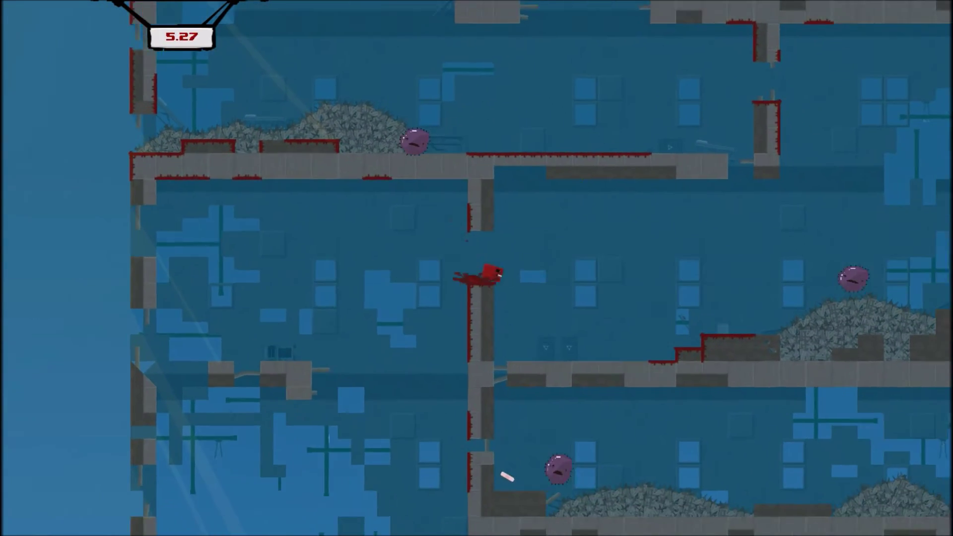
key(Right)
key(space)
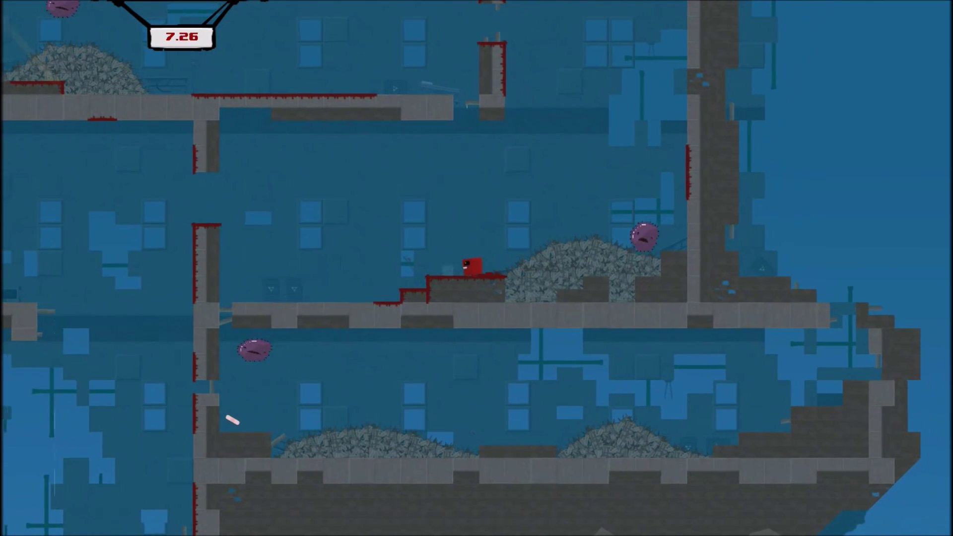
key(space)
key(space)
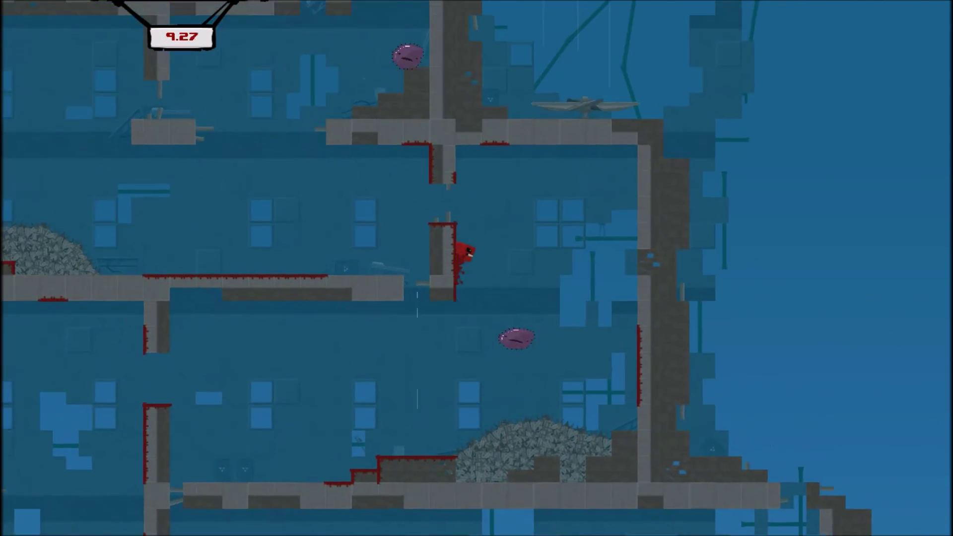
key(space)
key(Left)
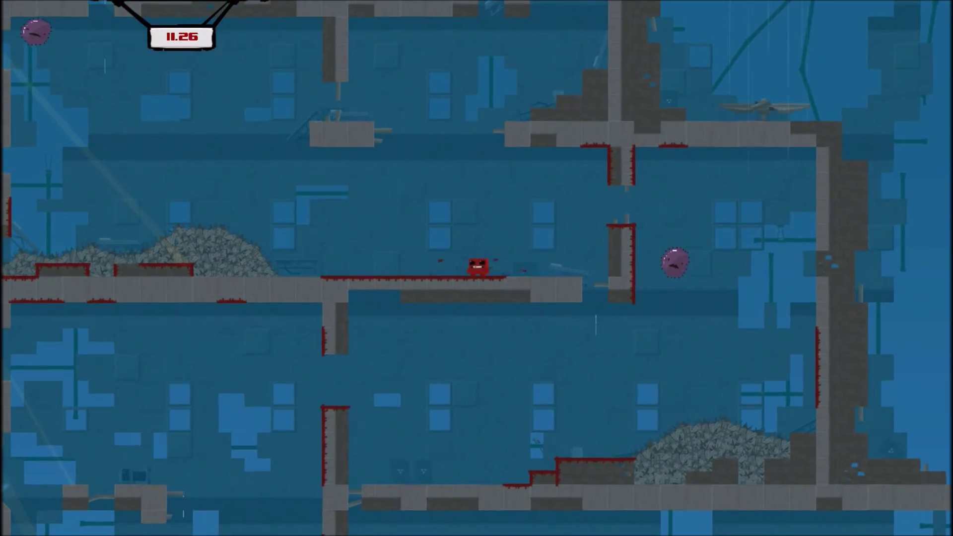
key(space)
- Wall-jump onto the higher ledge and stepped block, then attempt the pillar wall
key(Left)
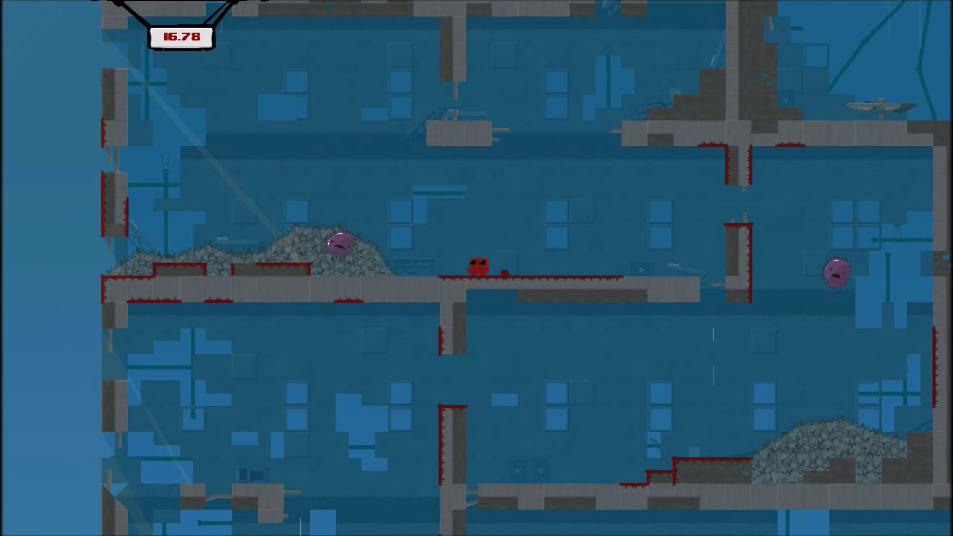
key(Right)
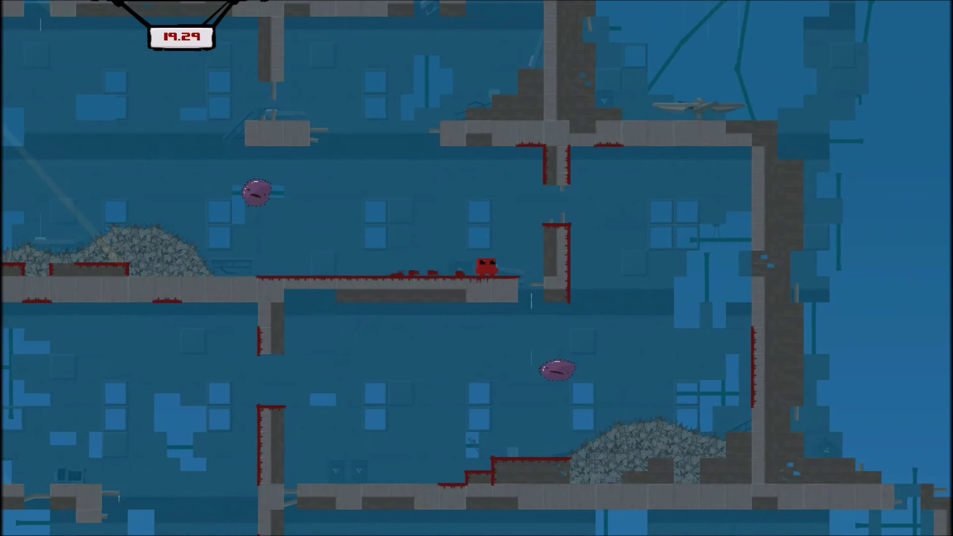
key(Left)
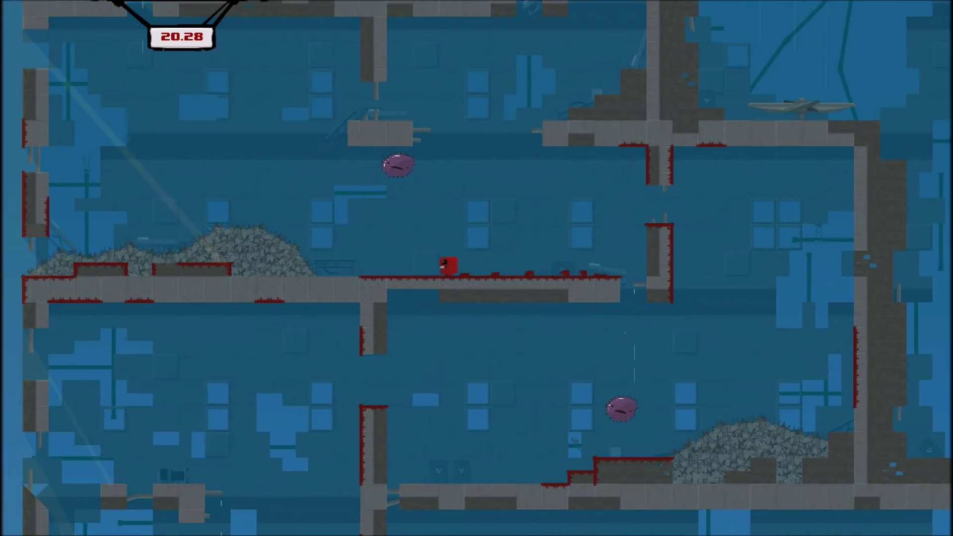
key(space)
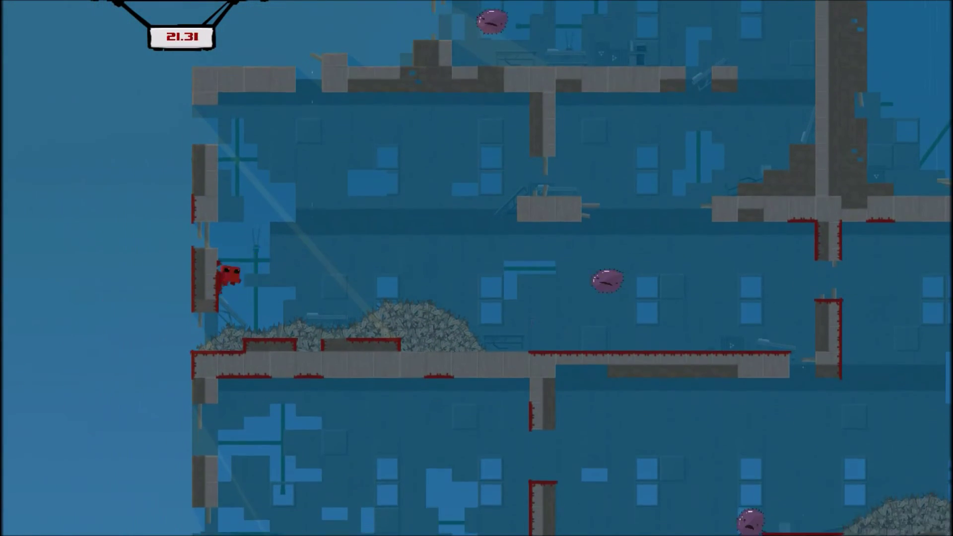
key(space)
key(Right)
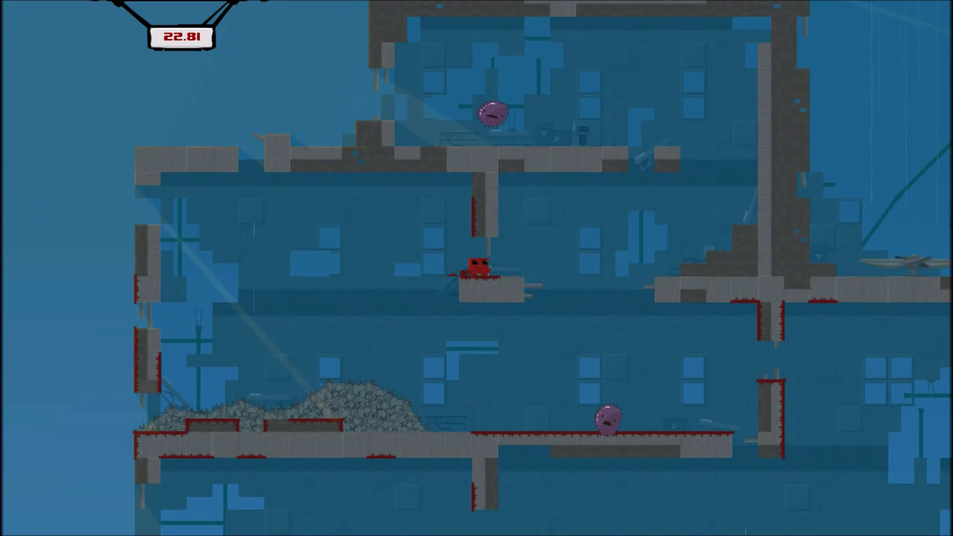
key(space)
key(Right)
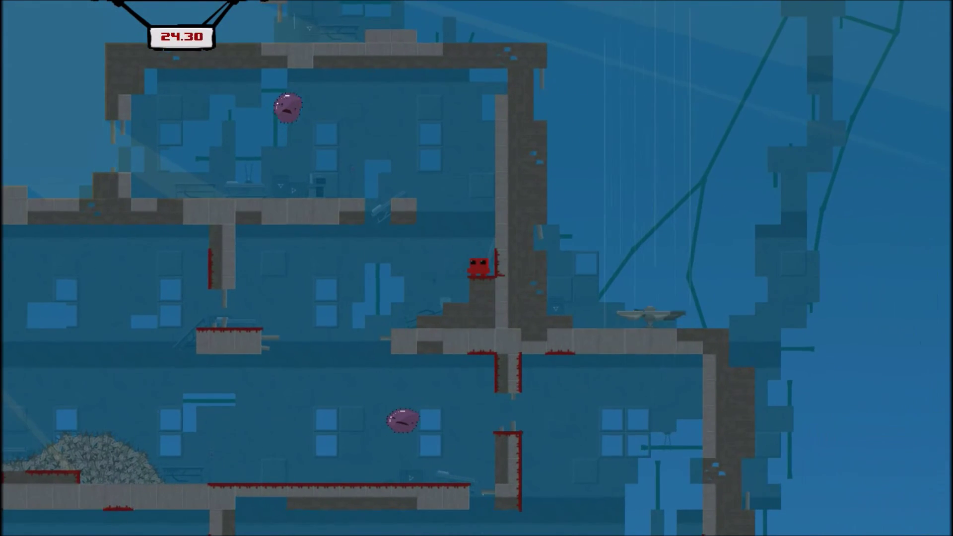
key(space)
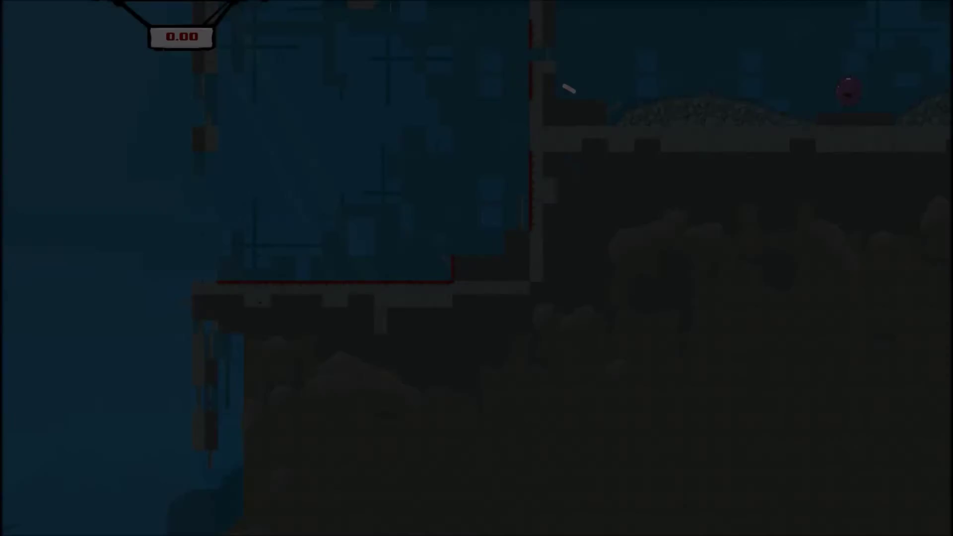
- Pause Day Breaker with Esc after the respawn
key(Escape)
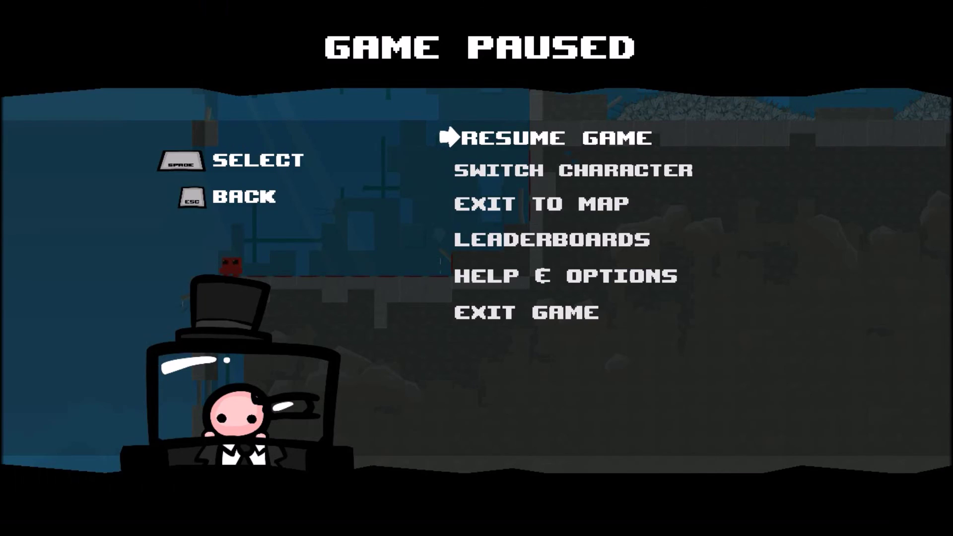